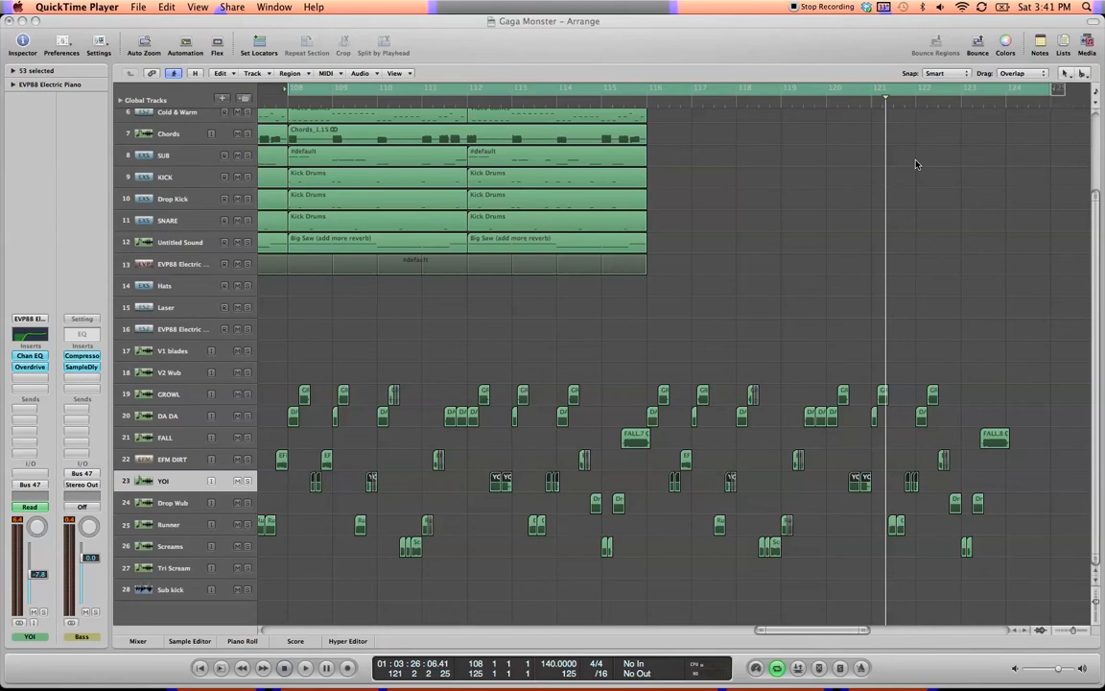
# Play back the full arrangement from bar 108 with the system volume raised to hear the drop.
pyautogui.click(896, 220)
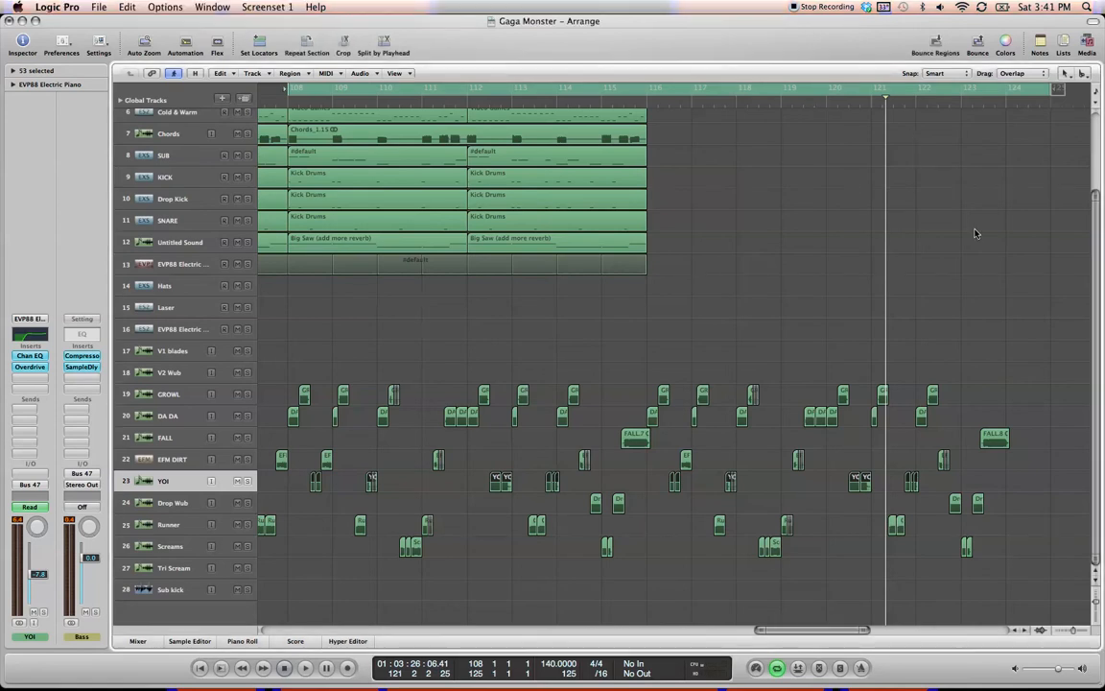
pyautogui.press('space')
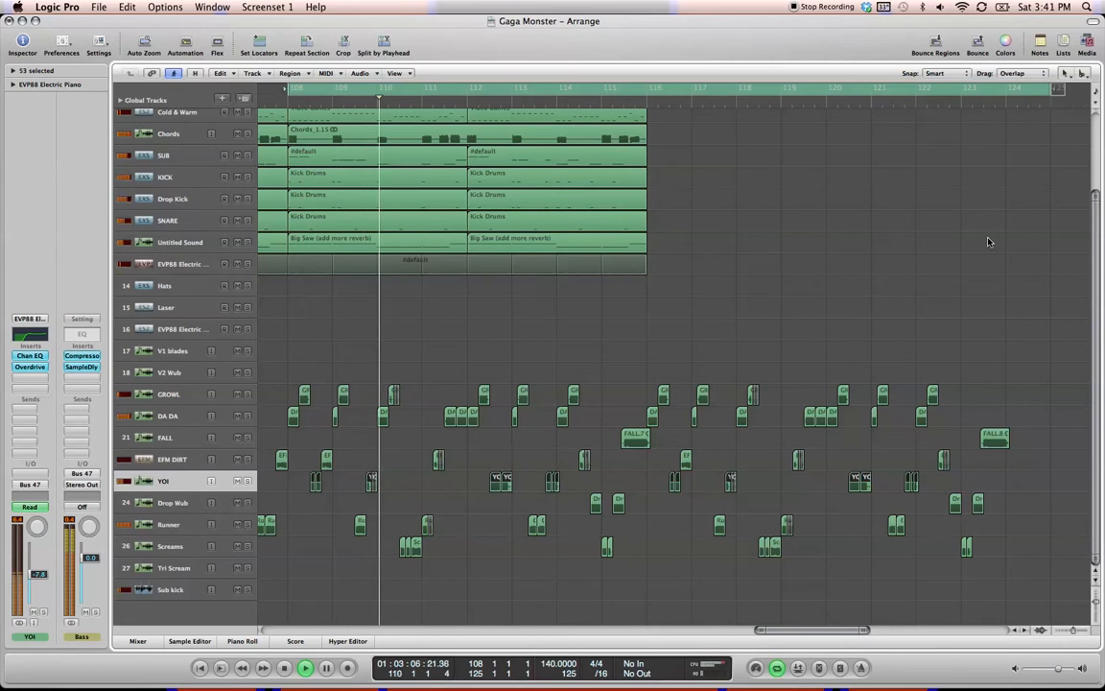
pyautogui.press('XF86AudioRaiseVolume')
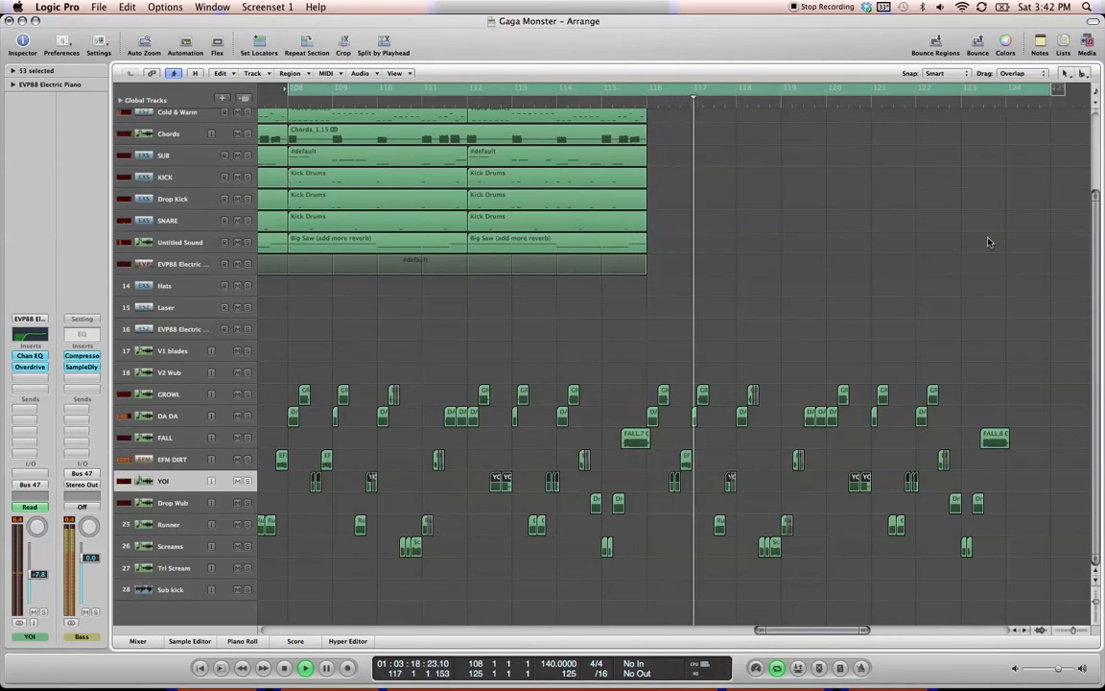
# Solo the YOI track and listen to its regions around bars 116 and 120, removing the solo at the end.
pyautogui.click(854, 101)
pyautogui.click(847, 104)
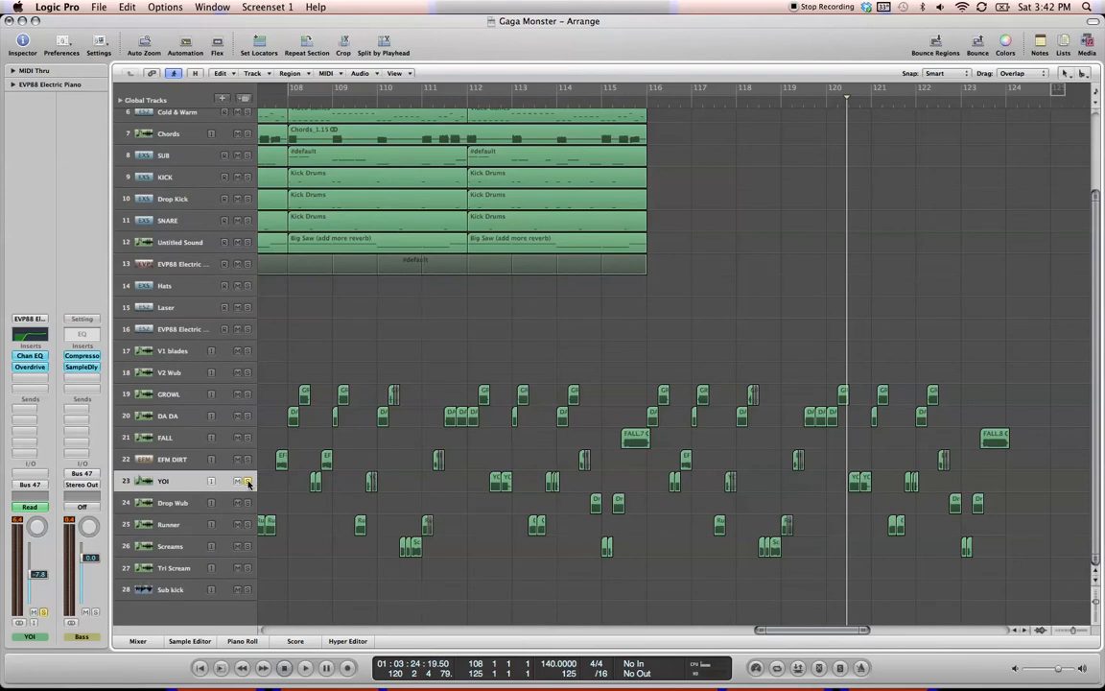
pyautogui.press('space')
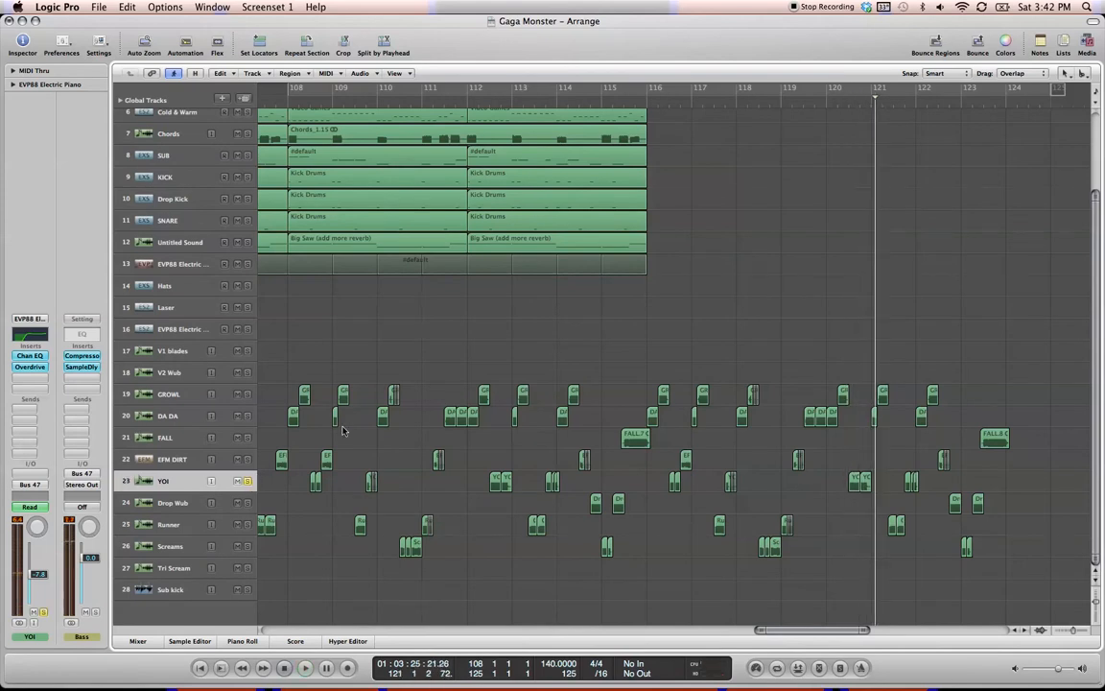
pyautogui.moveTo(614, 96); pyautogui.dragTo(670, 104)
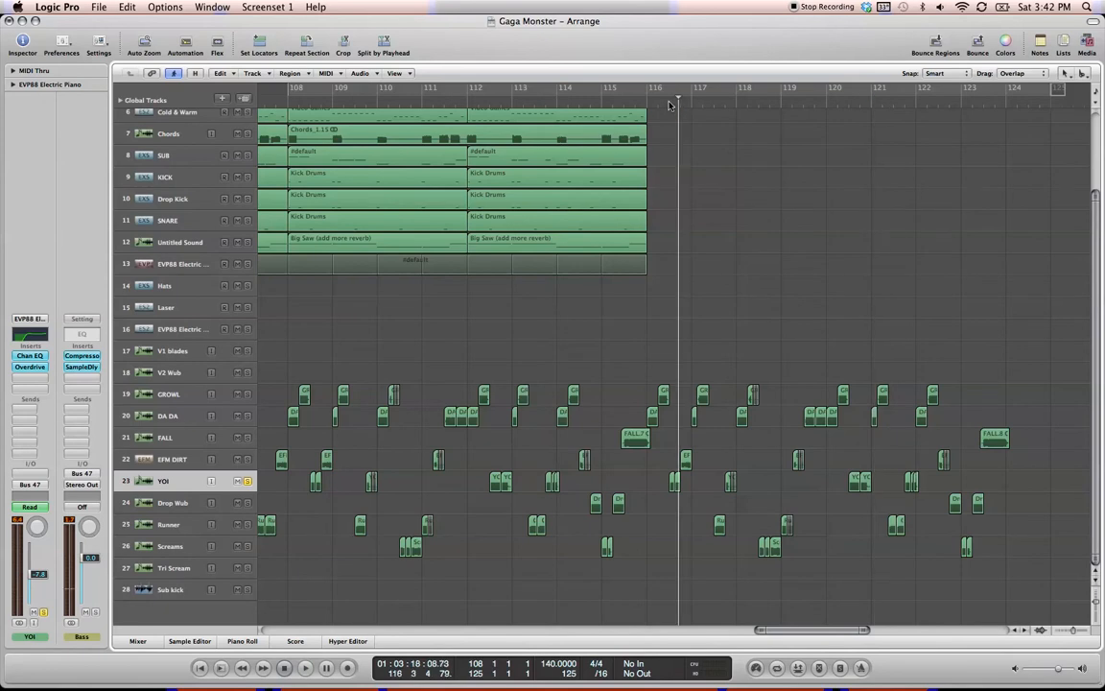
pyautogui.press('space')
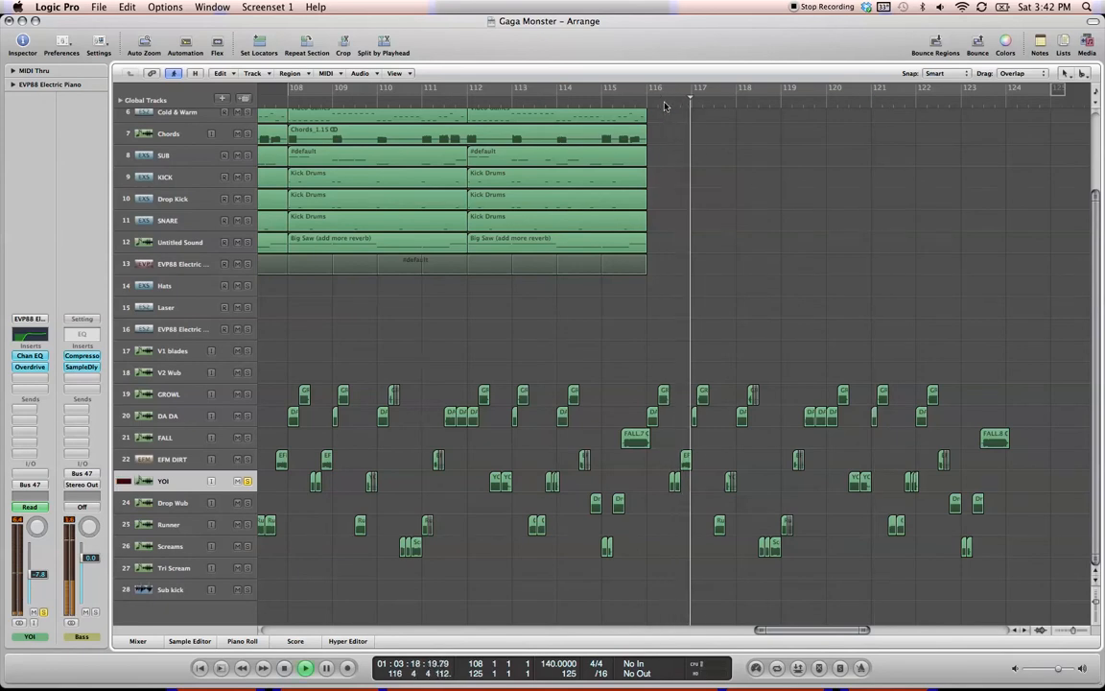
pyautogui.press('space')
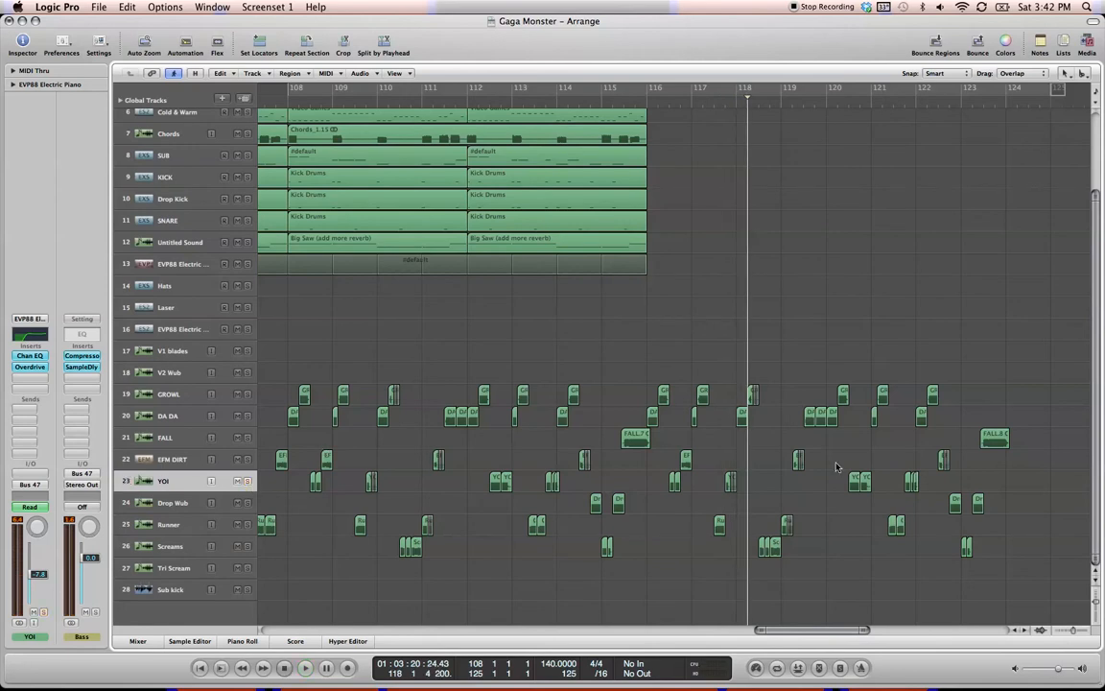
pyautogui.click(850, 102)
pyautogui.press('space')
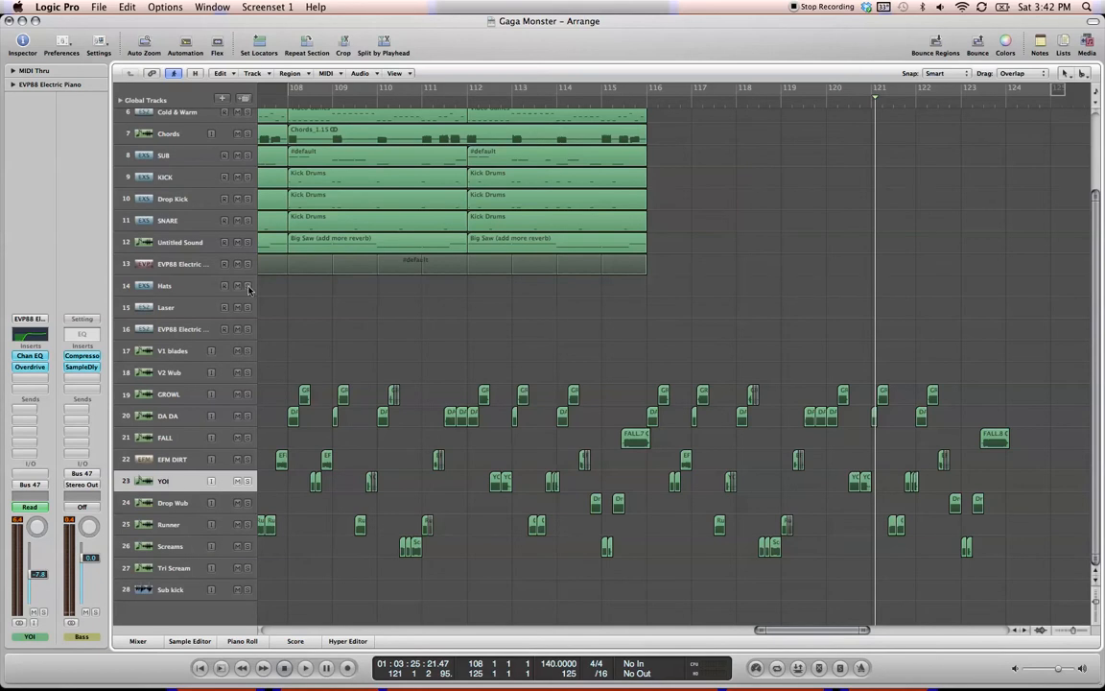
# Create one new software instrument track and load Native Instruments Massive as its instrument.
pyautogui.click(253, 73)
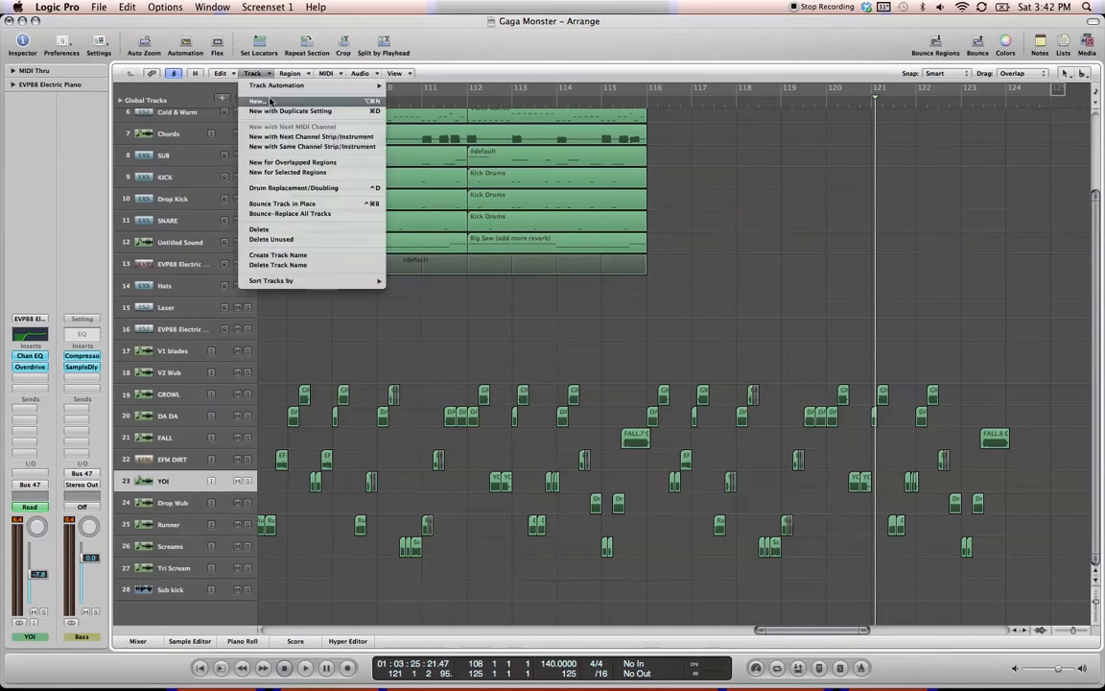
pyautogui.click(270, 102)
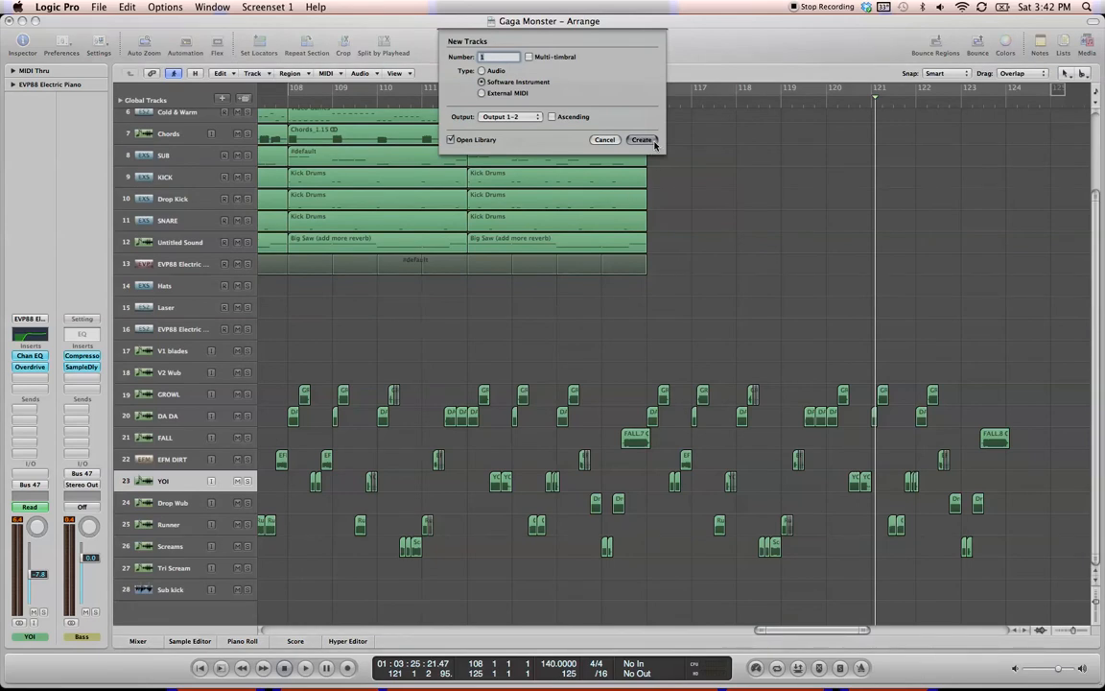
pyautogui.click(641, 140)
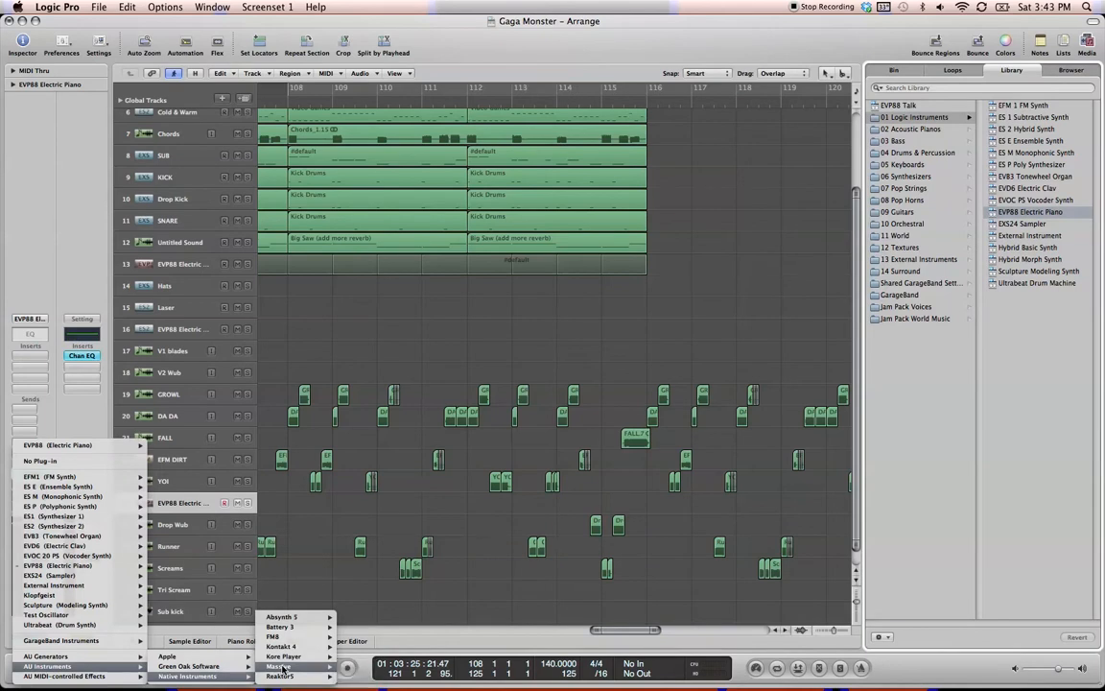
pyautogui.click(357, 675)
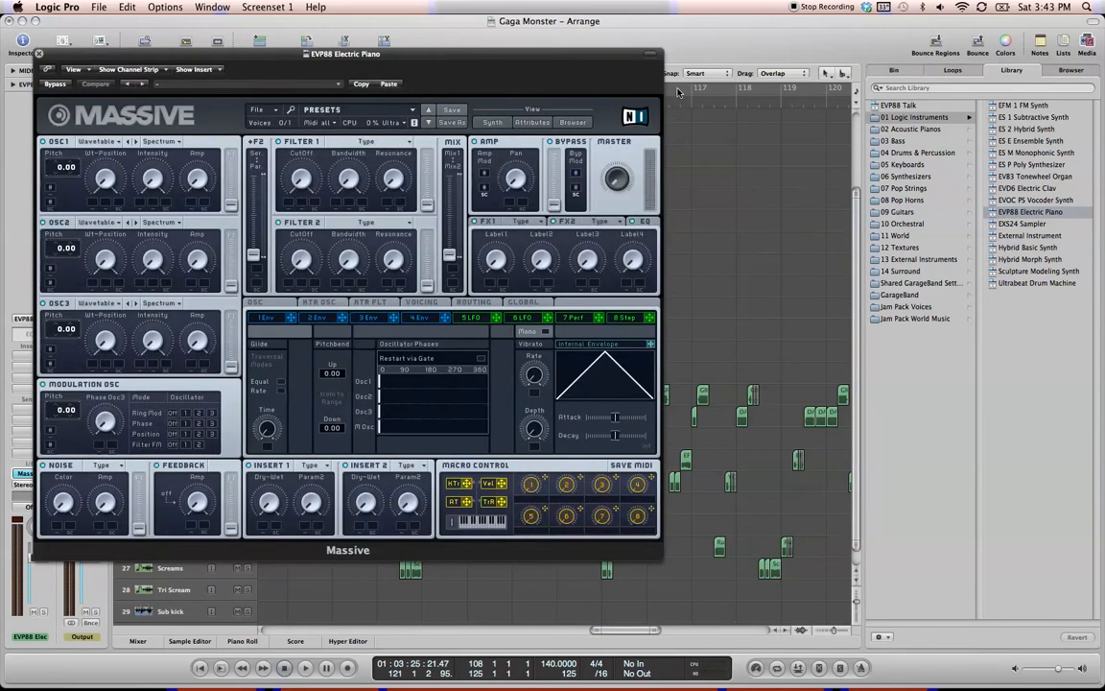
# Load the saved Yoi setting into Massive.
pyautogui.moveTo(452, 55); pyautogui.dragTo(584, 61)
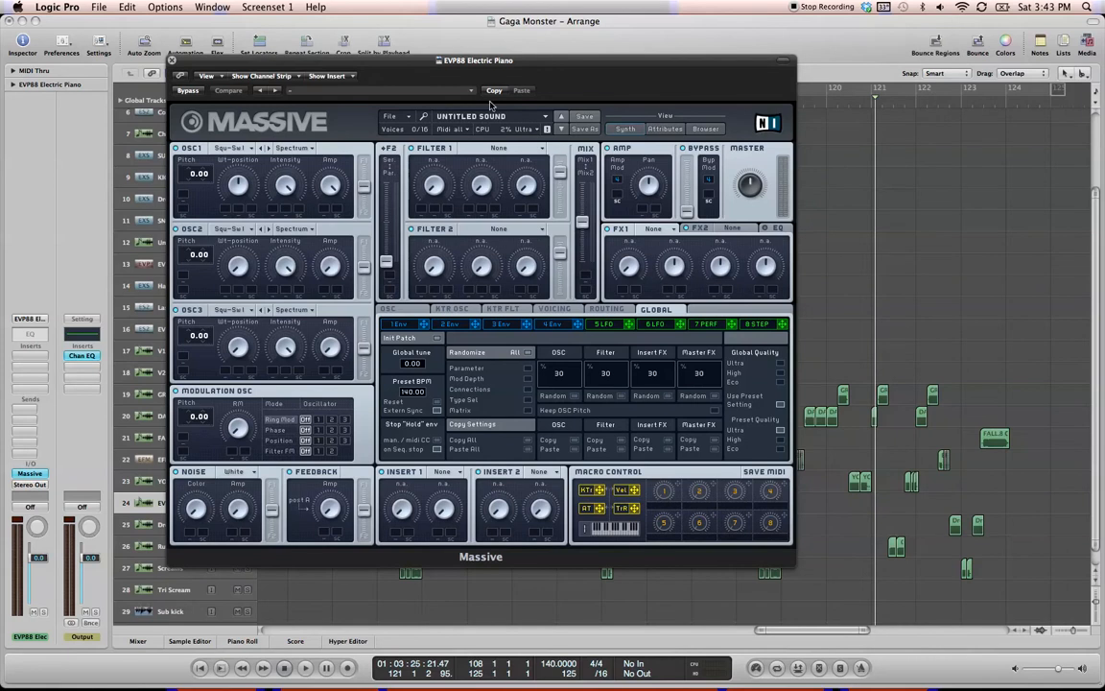
pyautogui.click(473, 91)
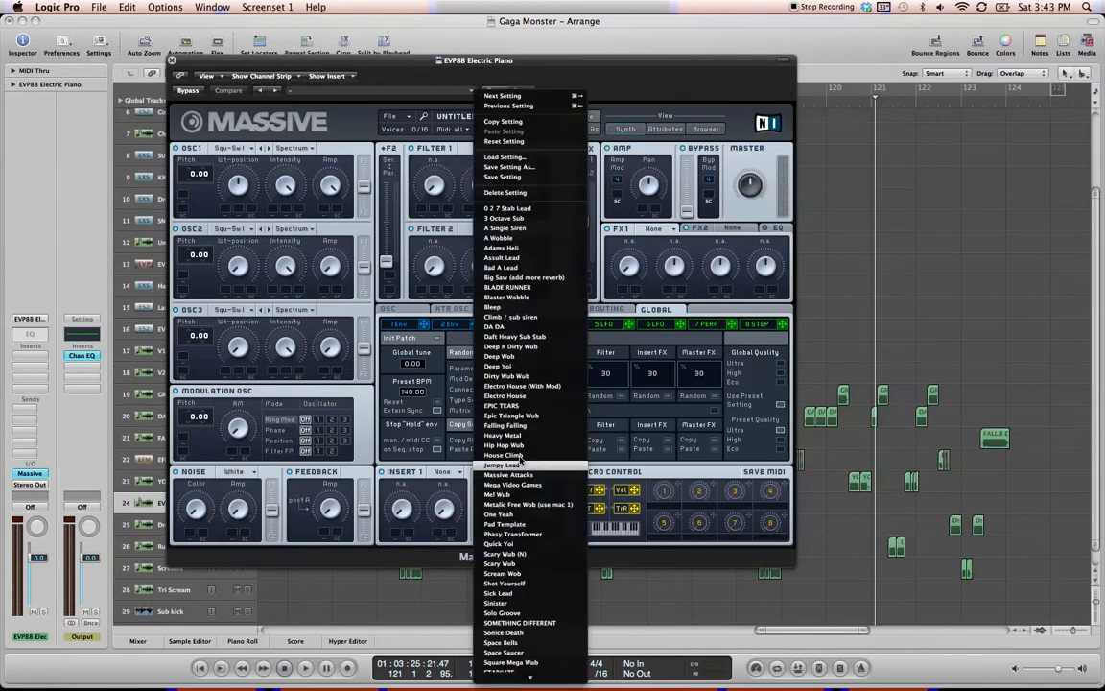
pyautogui.moveTo(519, 684)
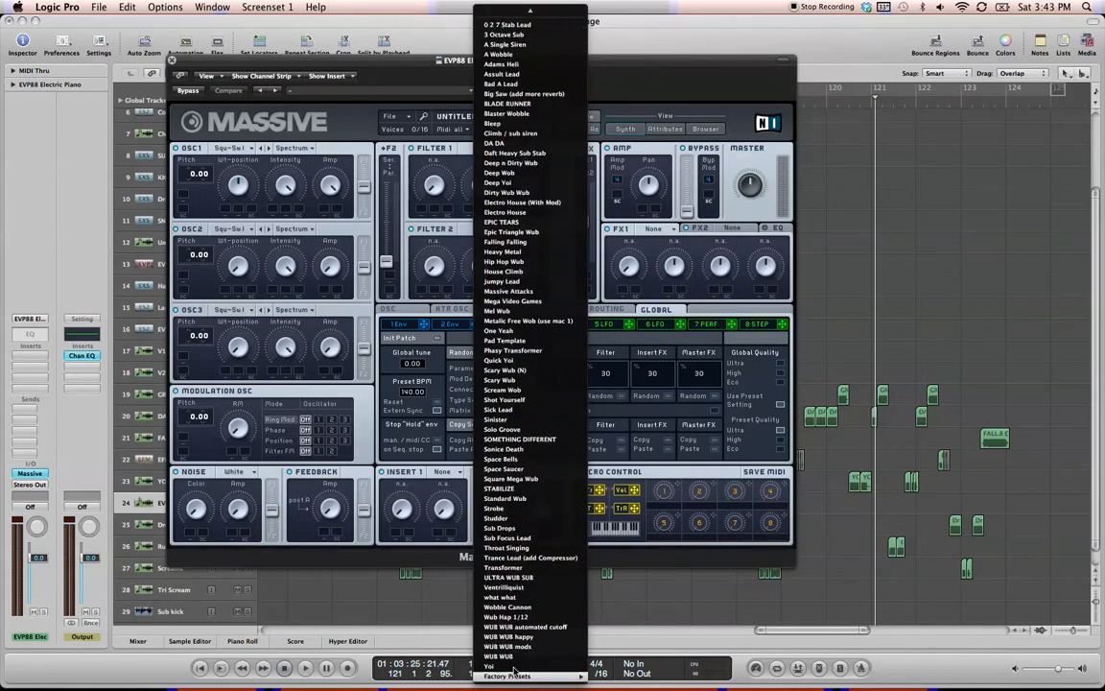
pyautogui.click(508, 669)
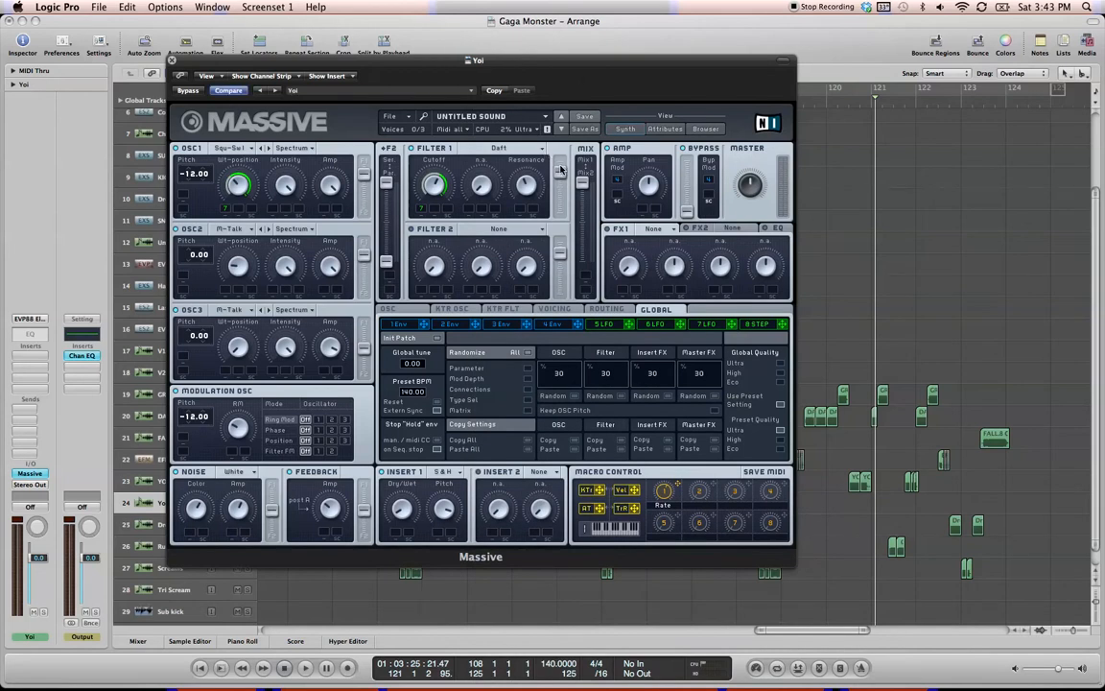
# Audition the Yoi sound by playing test notes with the computer keyboard as a musical keyboard.
pyautogui.press('capslock')
pyautogui.press('f')
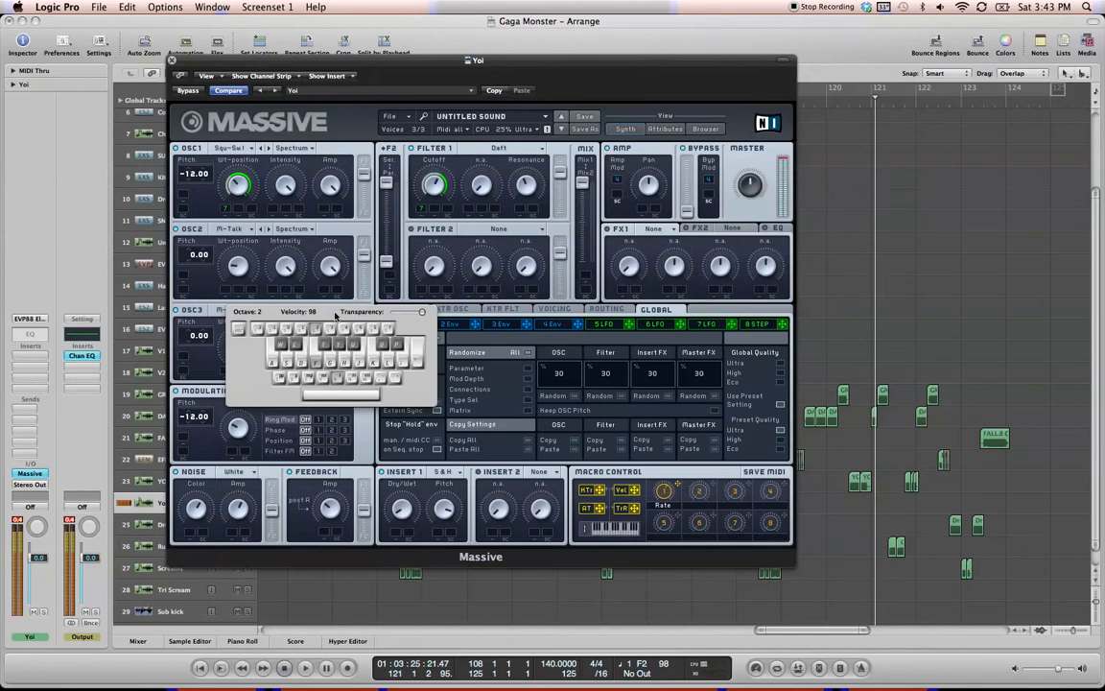
pyautogui.press('capslock')
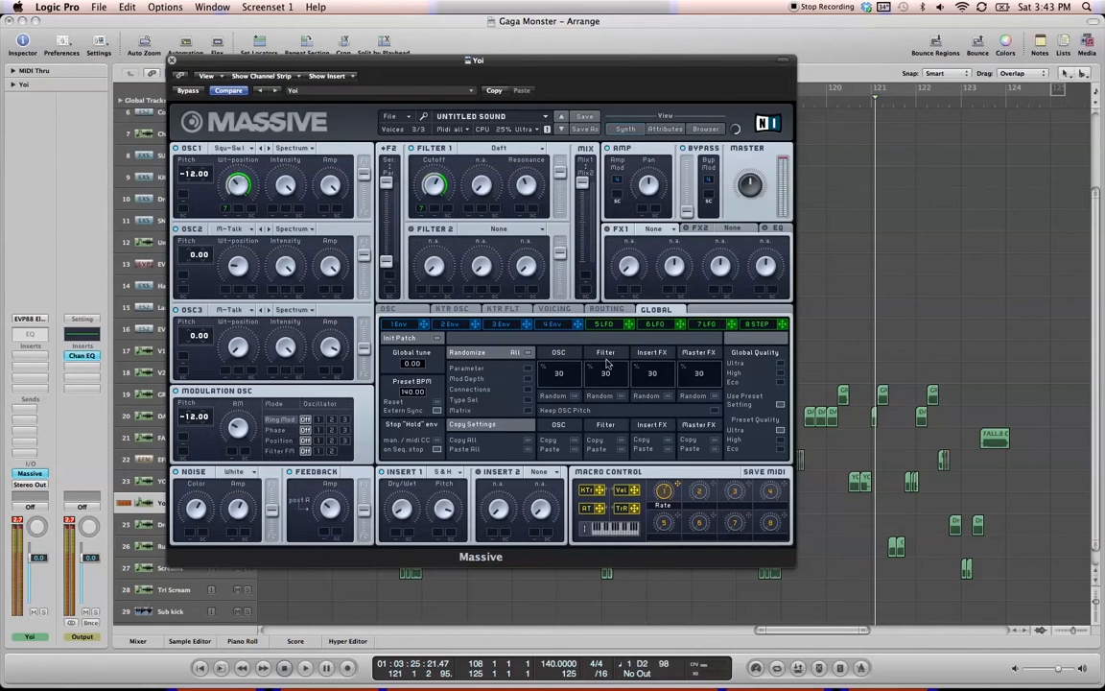
# Switch off tempo sync for LFO 5 and LFO 7 in Massive.
pyautogui.click(603, 325)
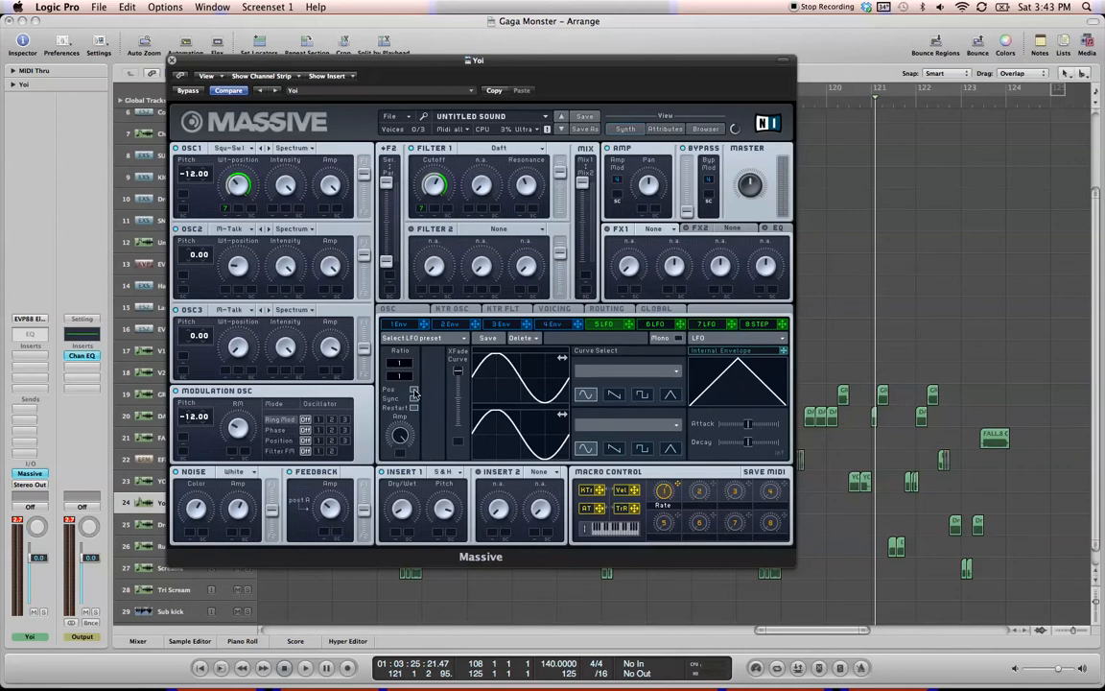
pyautogui.click(414, 395)
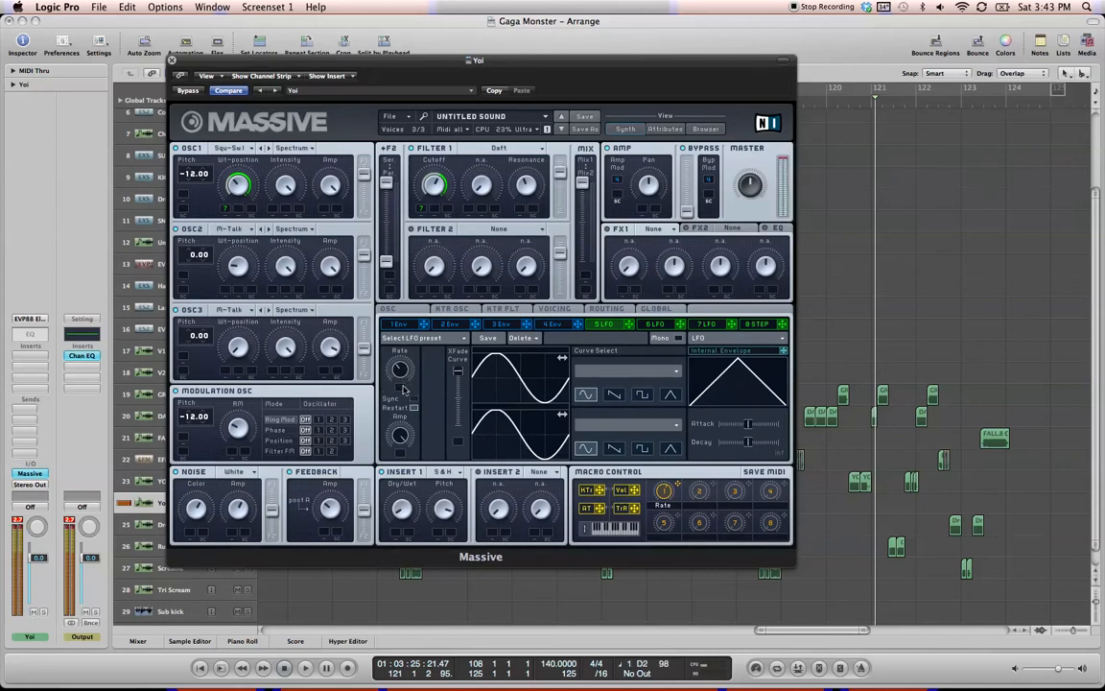
pyautogui.click(712, 329)
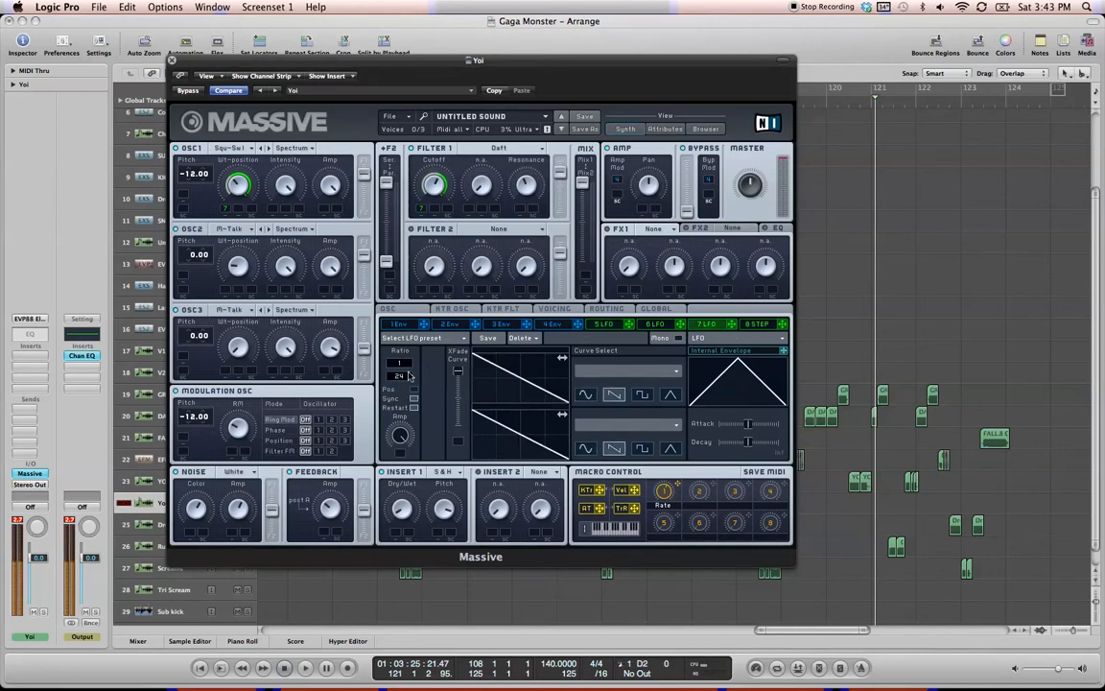
pyautogui.click(413, 397)
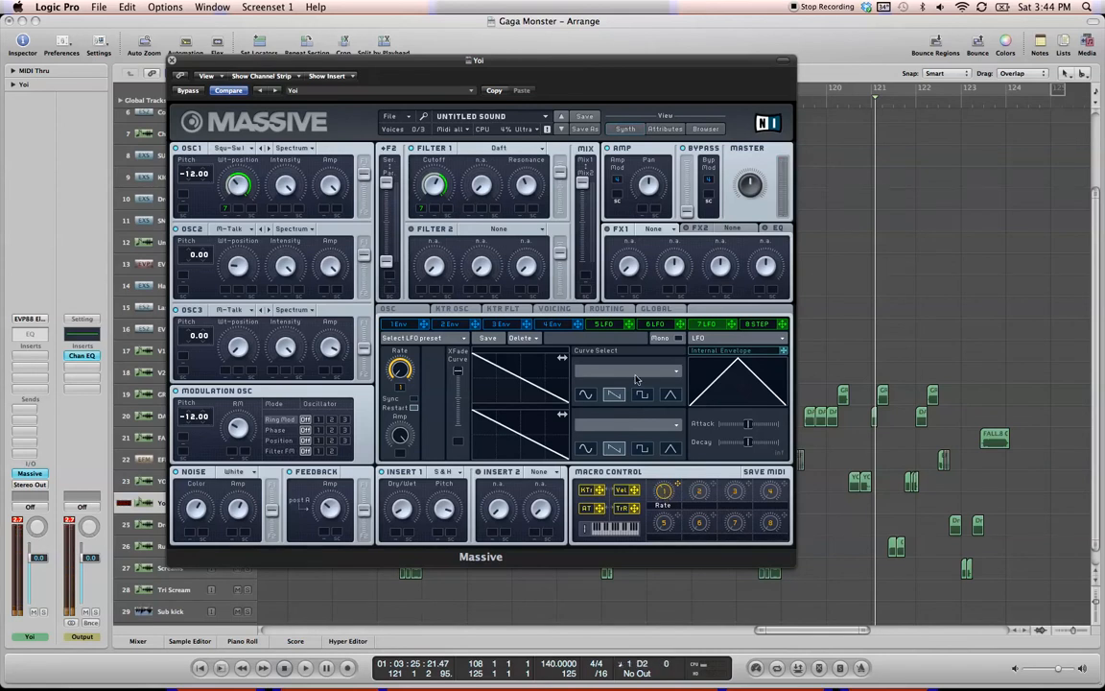
# Set oscillator 1's wavetable to Square-Saw I and oscillator 2's wavetable to Modern Talking.
pyautogui.moveTo(437, 62); pyautogui.dragTo(495, 64)
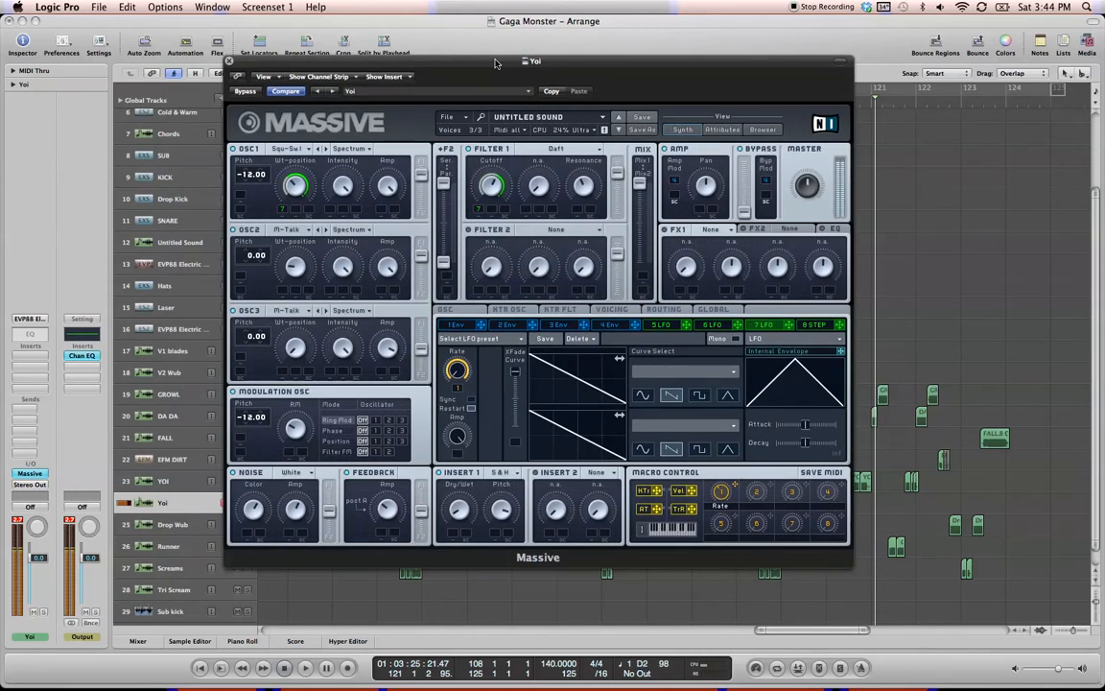
pyautogui.click(307, 151)
pyautogui.click(354, 167)
pyautogui.moveTo(283, 211); pyautogui.dragTo(284, 216)
pyautogui.click(307, 232)
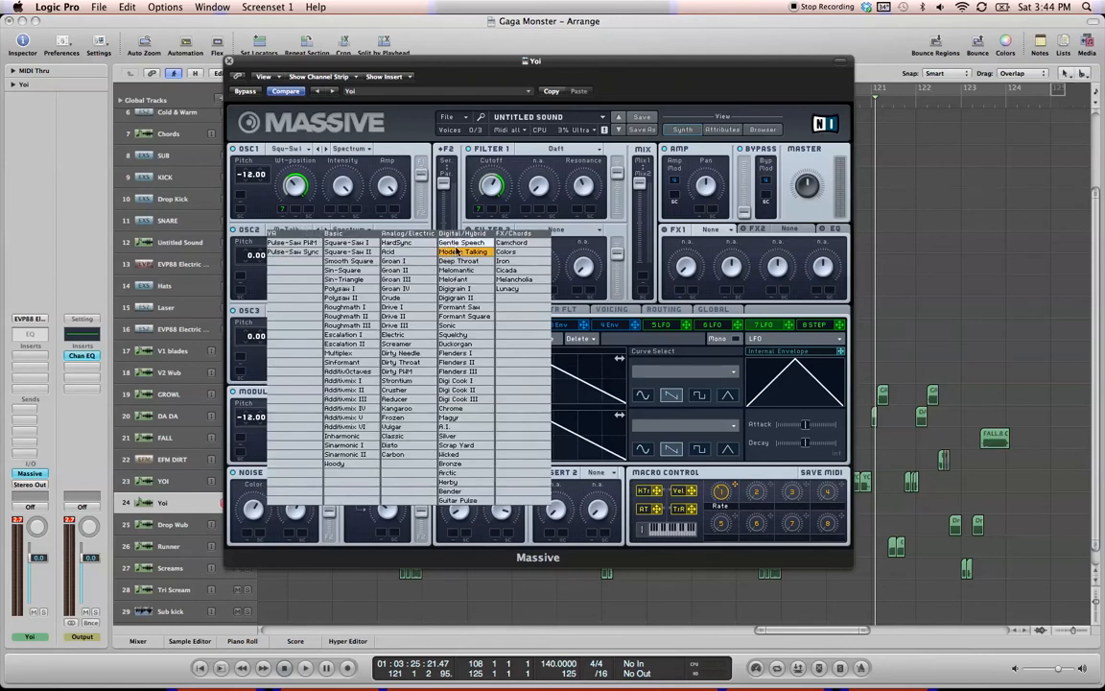
pyautogui.click(458, 254)
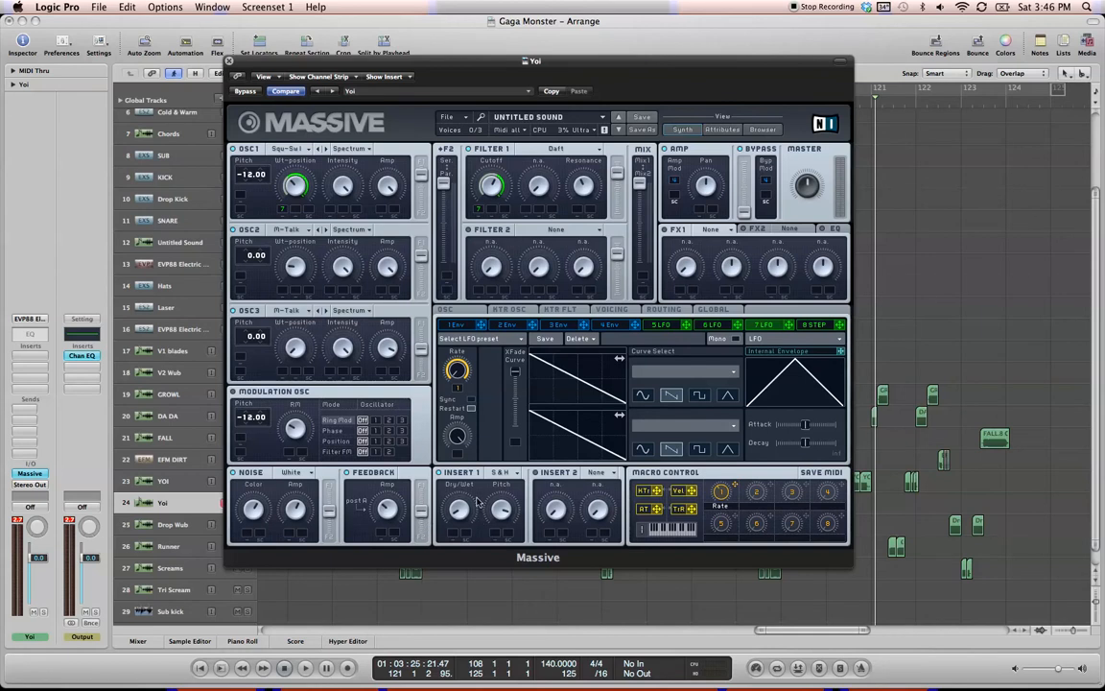
# Set the Insert 1 effect to Sample & Hold.
pyautogui.click(507, 472)
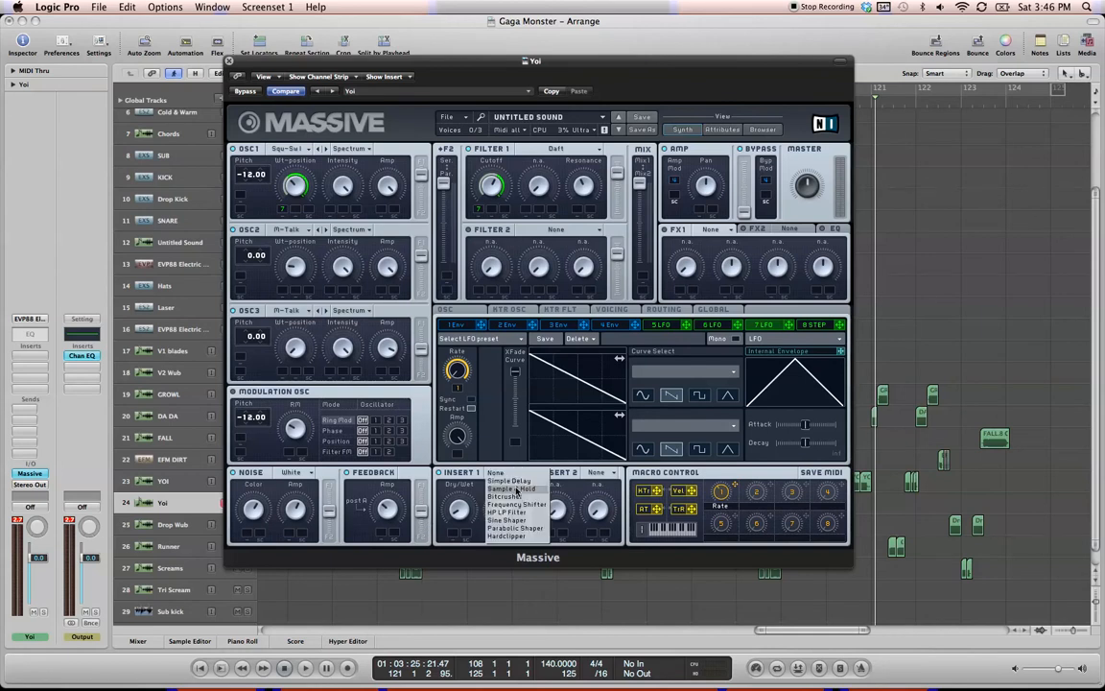
pyautogui.click(517, 490)
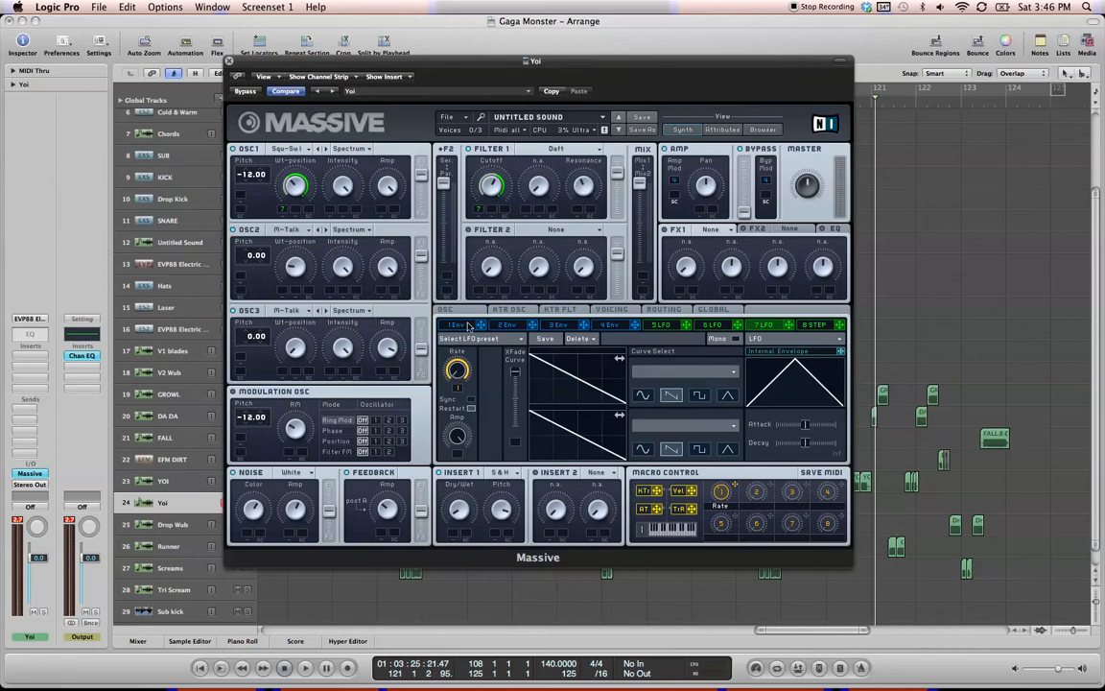
# Review the settings of envelopes 1 and 4, LFOs 5 to 7 and the step modulator, finishing on the oscillator settings page.
pyautogui.click(460, 327)
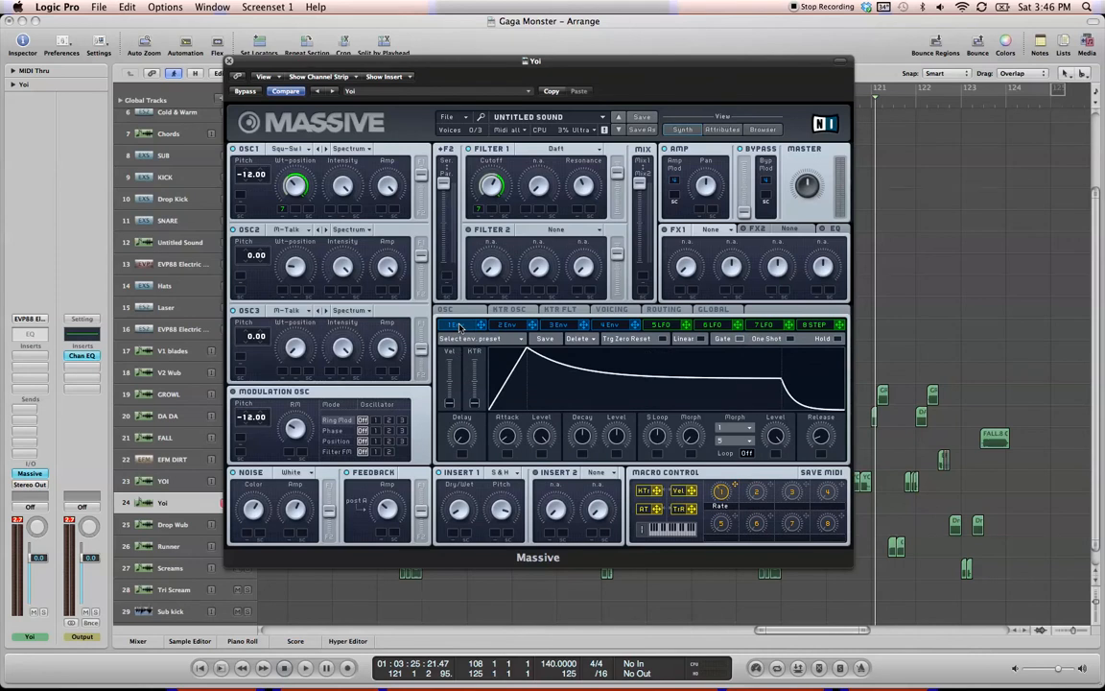
pyautogui.click(618, 326)
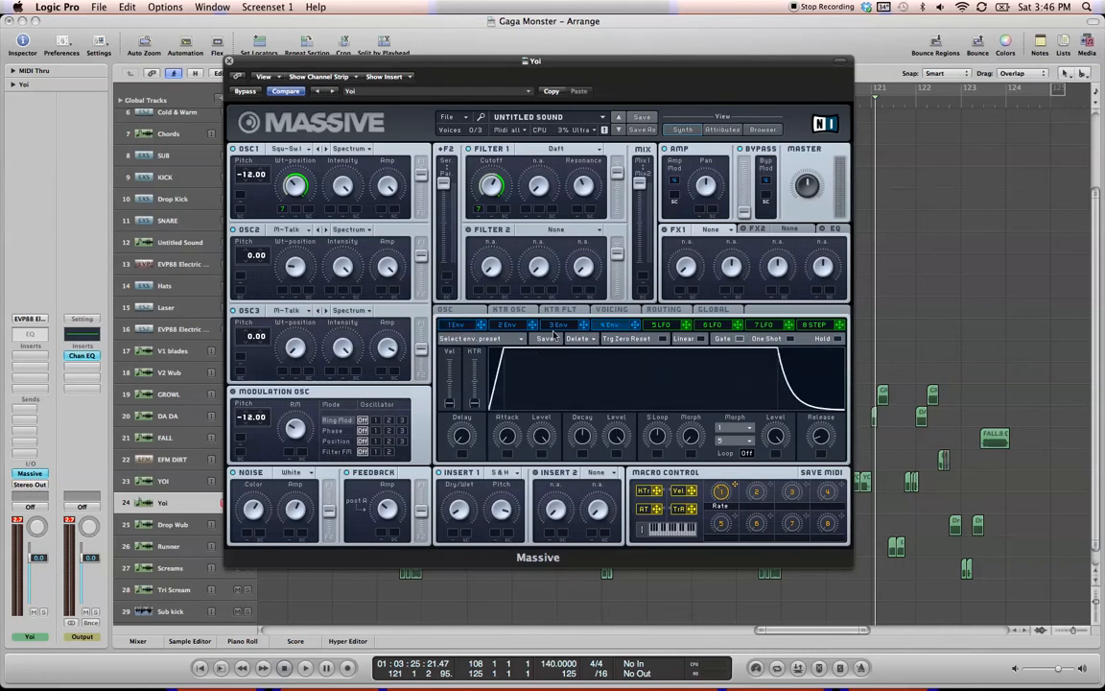
pyautogui.click(666, 327)
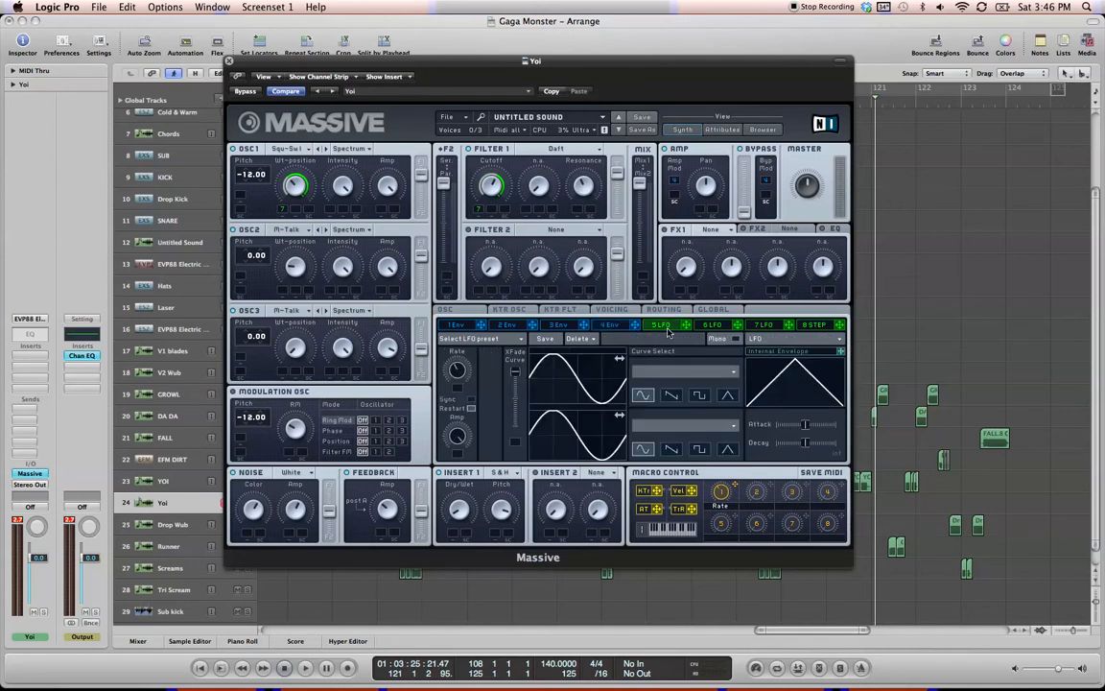
pyautogui.click(715, 328)
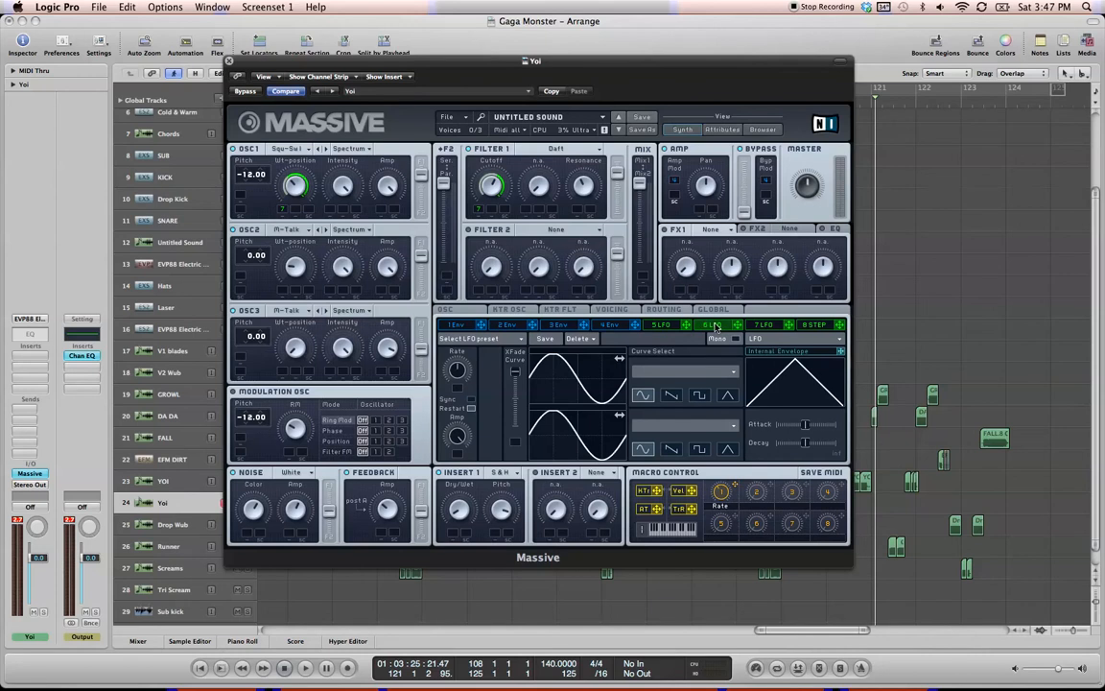
pyautogui.click(768, 328)
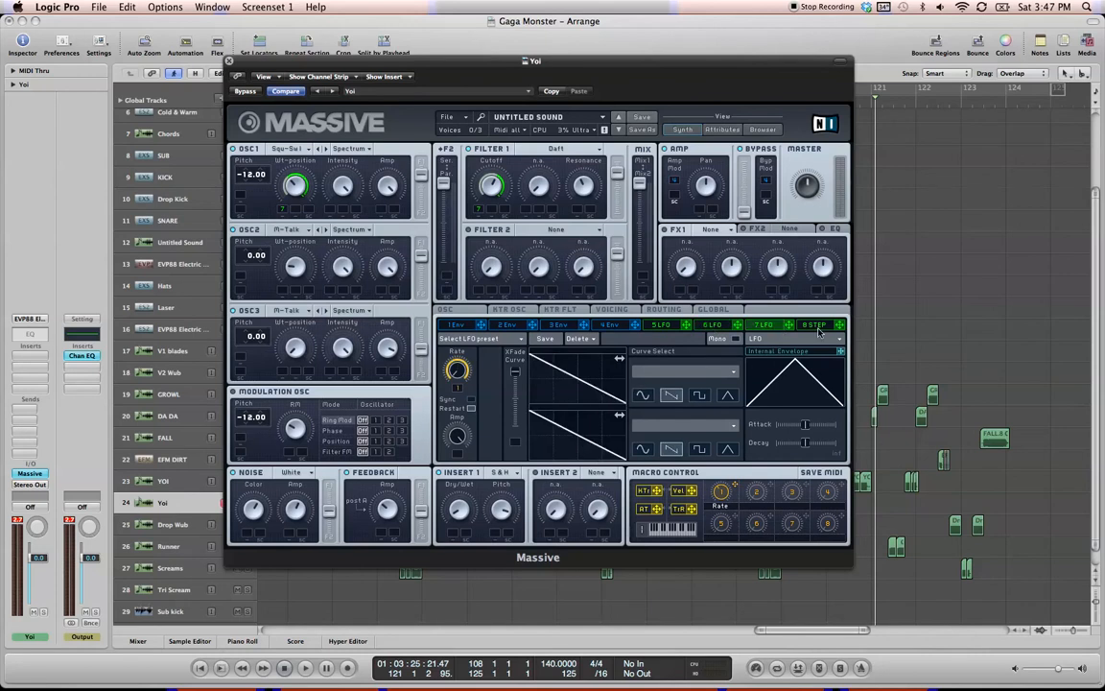
pyautogui.click(816, 326)
pyautogui.click(656, 327)
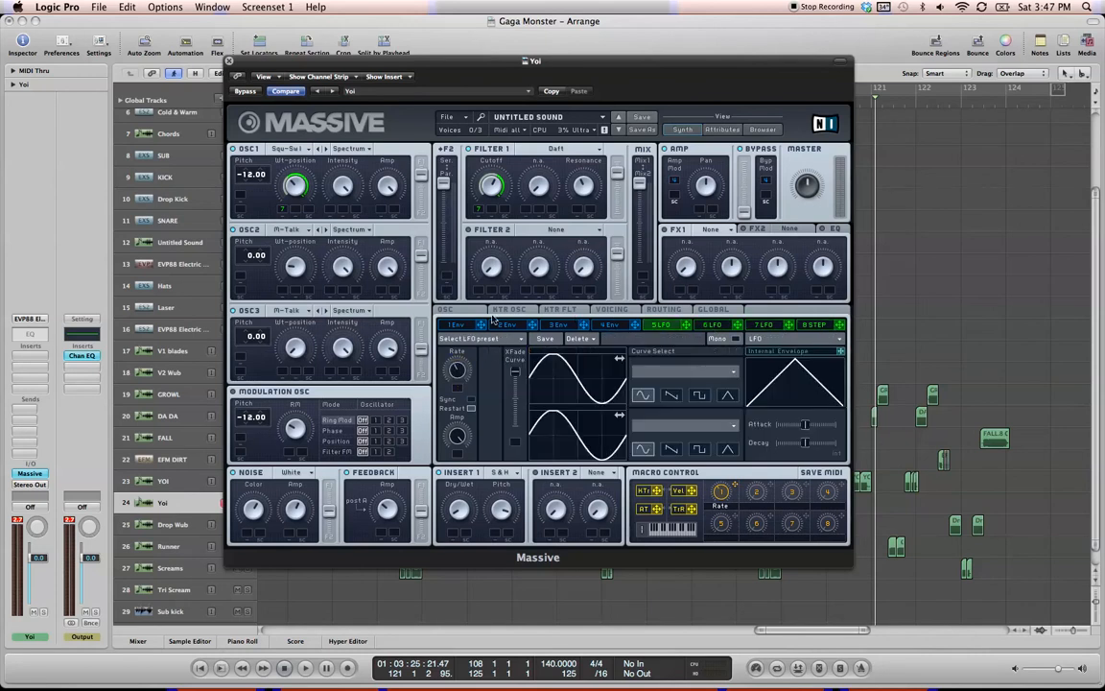
pyautogui.click(472, 309)
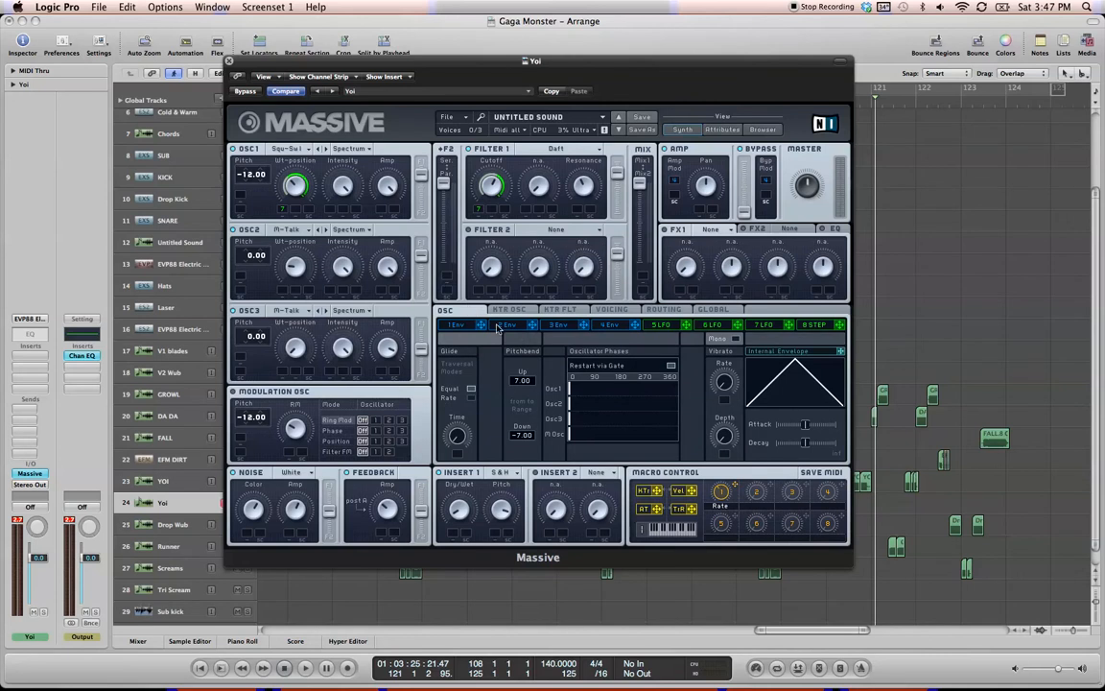
# Set the maximum voices to 12 and enable the Pan Position and Pitch Cutoff unisono spreads in Massive's voicing settings.
pyautogui.click(672, 367)
pyautogui.click(672, 367)
pyautogui.click(516, 309)
pyautogui.click(614, 310)
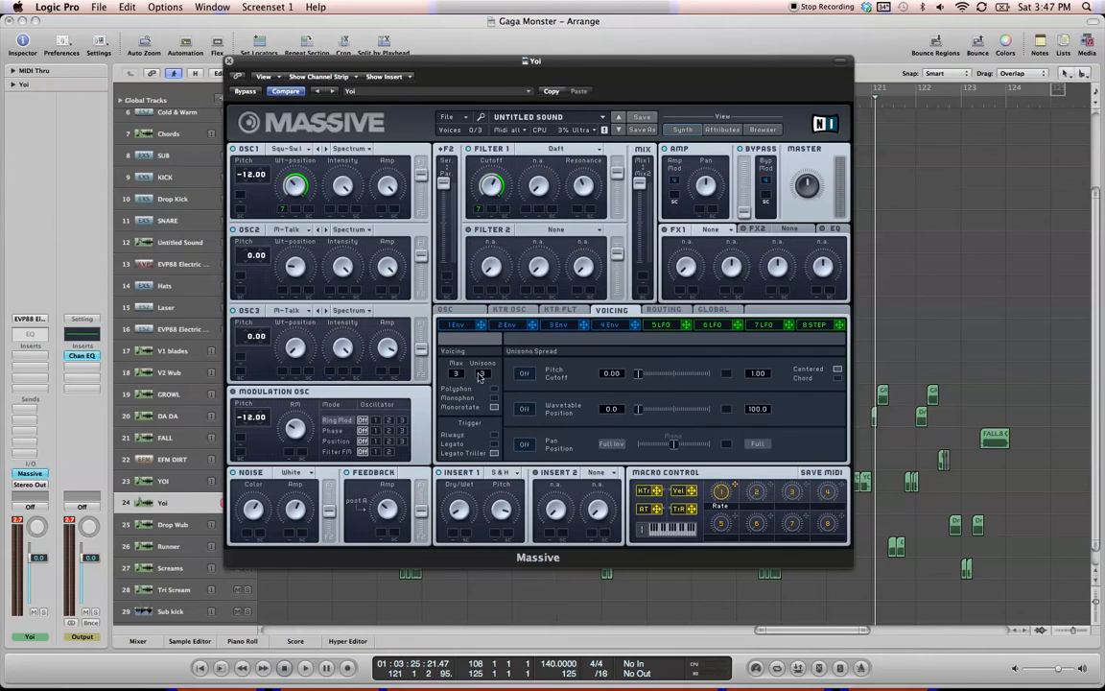
pyautogui.moveTo(459, 376); pyautogui.dragTo(460, 319)
pyautogui.click(525, 445)
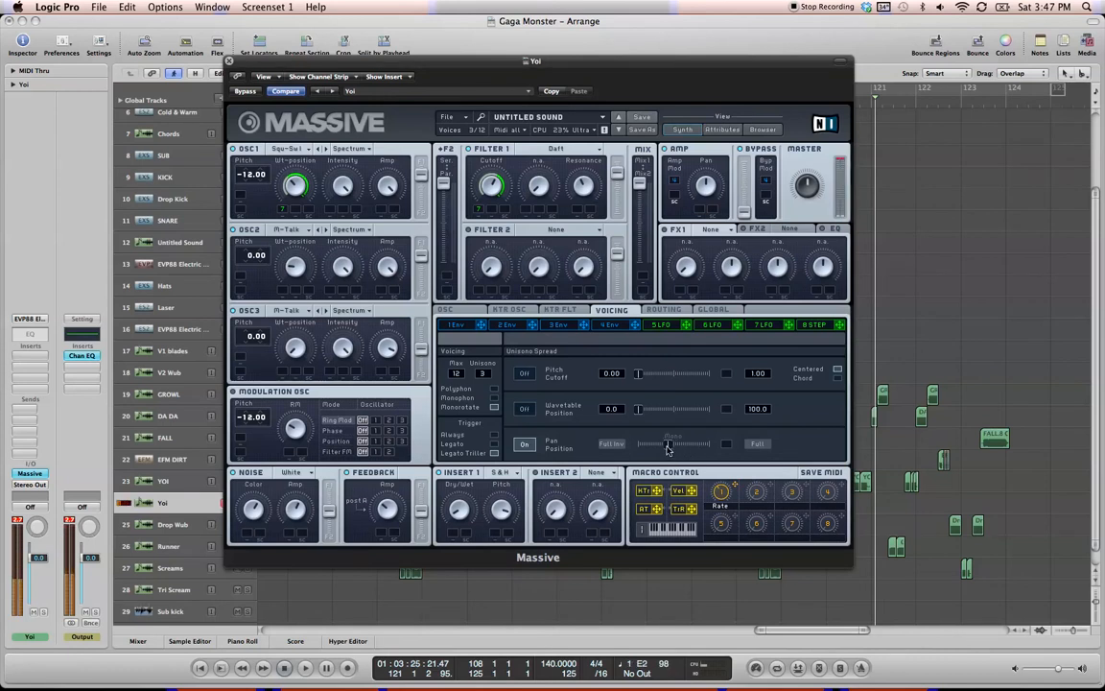
pyautogui.click(525, 374)
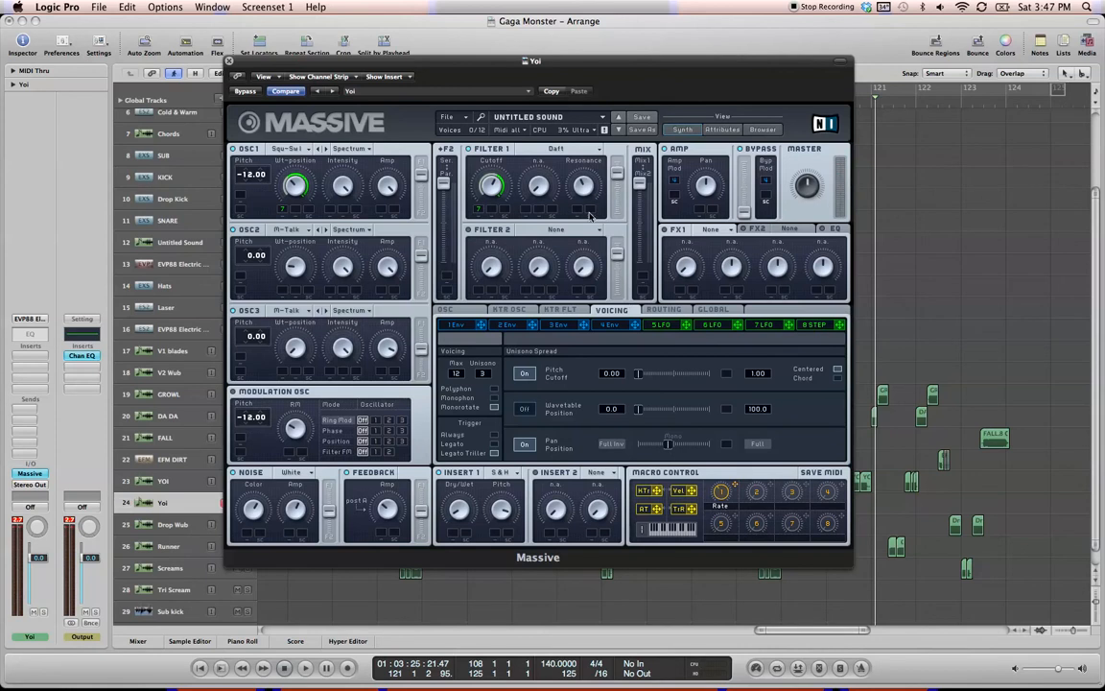
# Check Filter 1's type and cutoff modulation, finishing on the LFO 7 settings.
pyautogui.click(585, 149)
pyautogui.click(579, 148)
pyautogui.doubleClick(477, 207)
pyautogui.moveTo(477, 202); pyautogui.dragTo(477, 90)
pyautogui.click(768, 326)
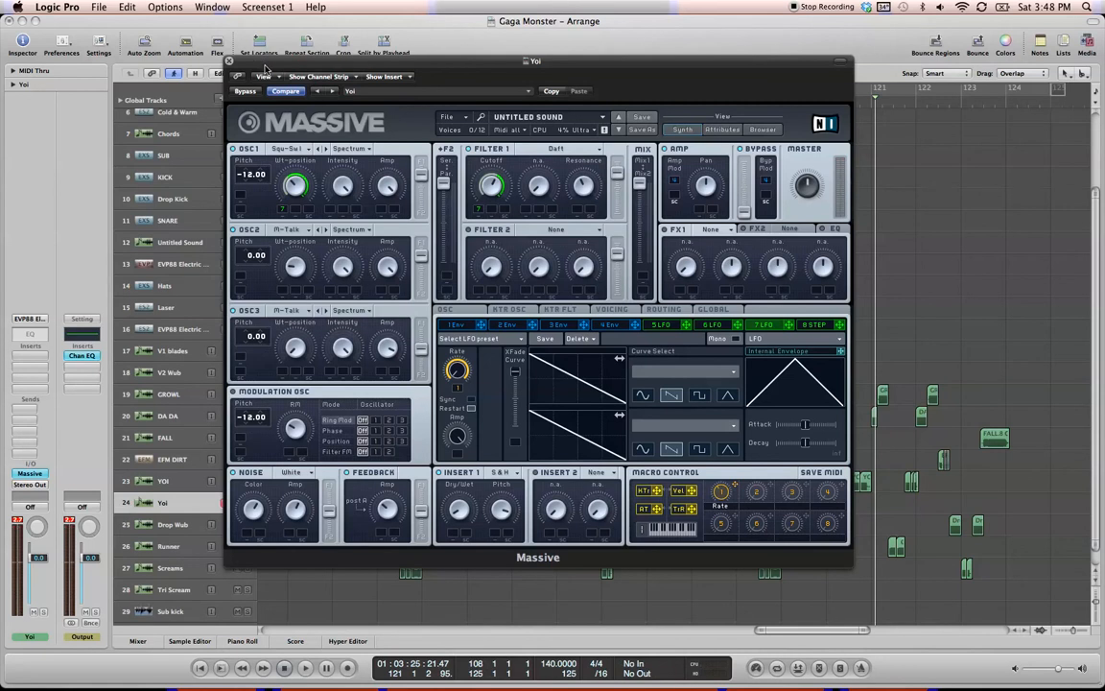
# Clear the Massive window off the arrangement and place the playhead in the empty area just before bar 126.
pyautogui.moveTo(355, 60); pyautogui.dragTo(220, 50)
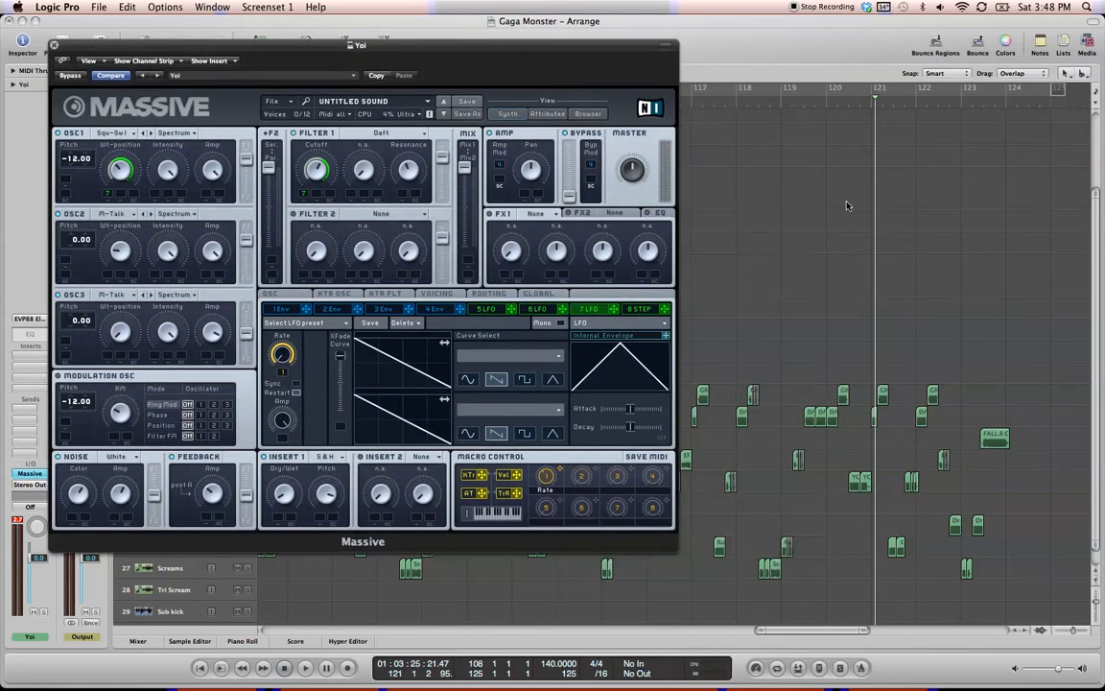
pyautogui.moveTo(398, 48); pyautogui.dragTo(561, 64)
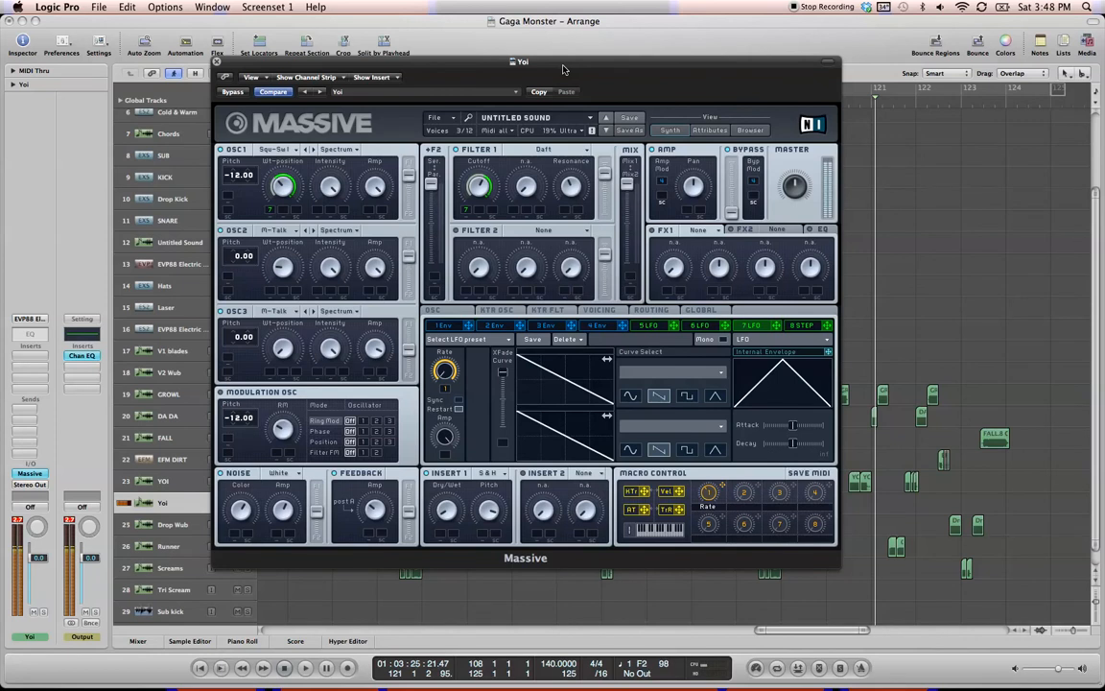
pyautogui.moveTo(414, 61); pyautogui.dragTo(0, 70)
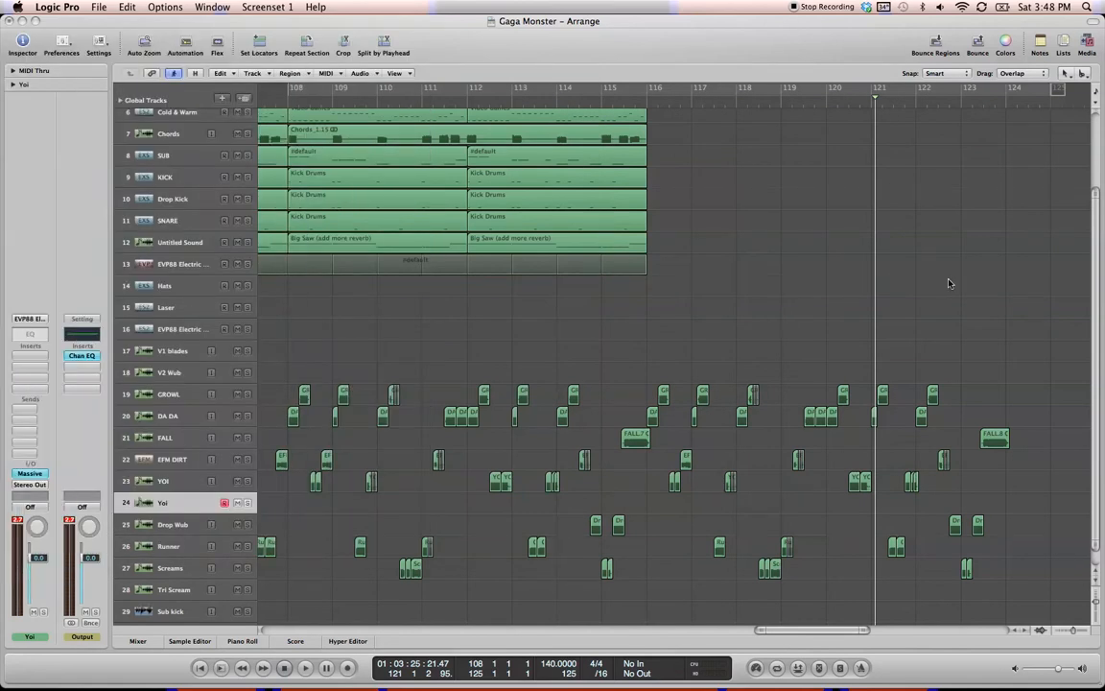
pyautogui.moveTo(822, 631); pyautogui.dragTo(863, 631)
pyautogui.click(667, 102)
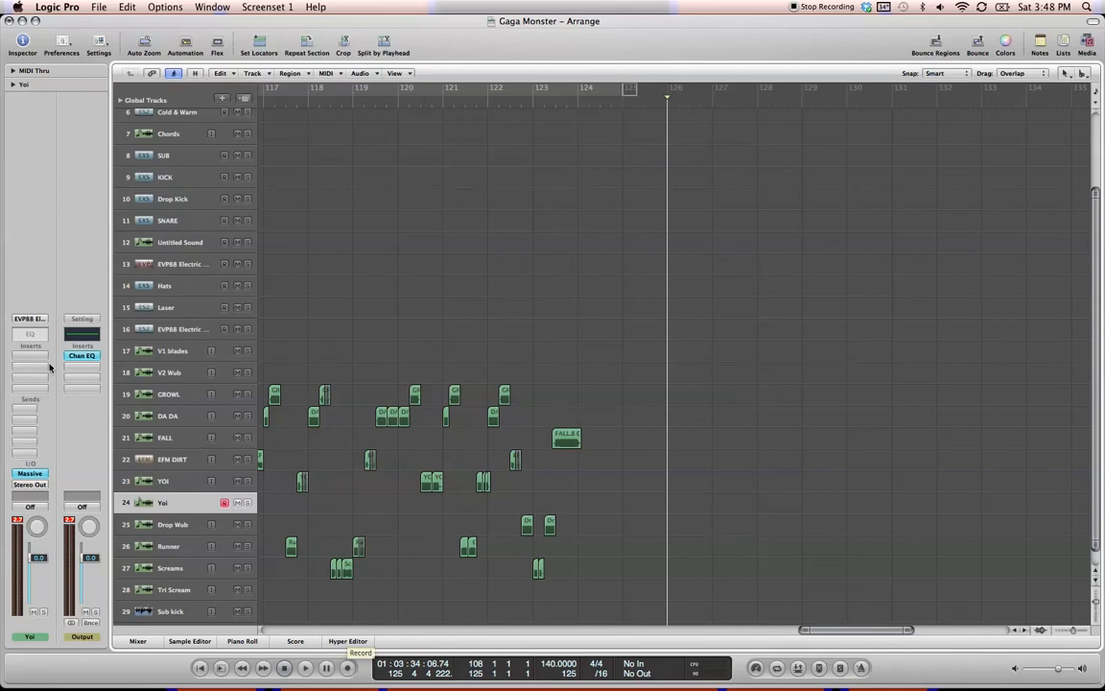
# Insert a Channel EQ on the Yoi track with the low cut enabled, a 24 dB cut at 200 Hz and a 1 dB boost at 500 Hz.
pyautogui.doubleClick(19, 334)
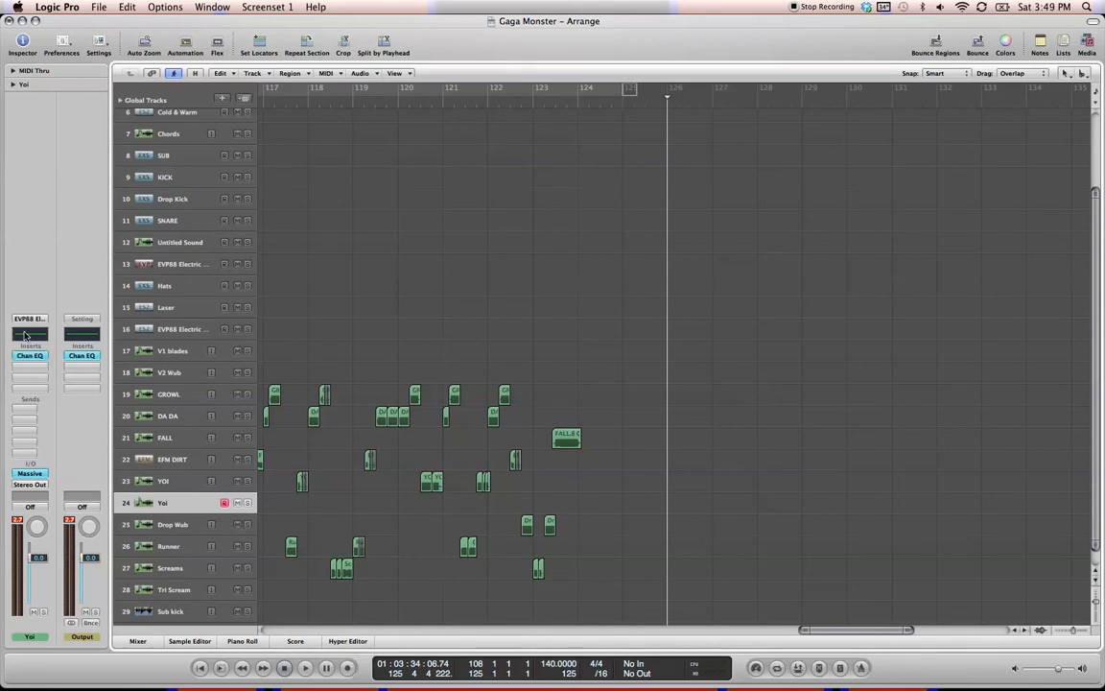
pyautogui.moveTo(239, 68); pyautogui.dragTo(464, 69)
pyautogui.click(329, 115)
pyautogui.moveTo(414, 184); pyautogui.dragTo(418, 262)
pyautogui.moveTo(448, 182); pyautogui.dragTo(447, 191)
# Turn on the Channel EQ's analyzer, fine-tune the low-cut band slightly and close the EQ window.
pyautogui.click(283, 212)
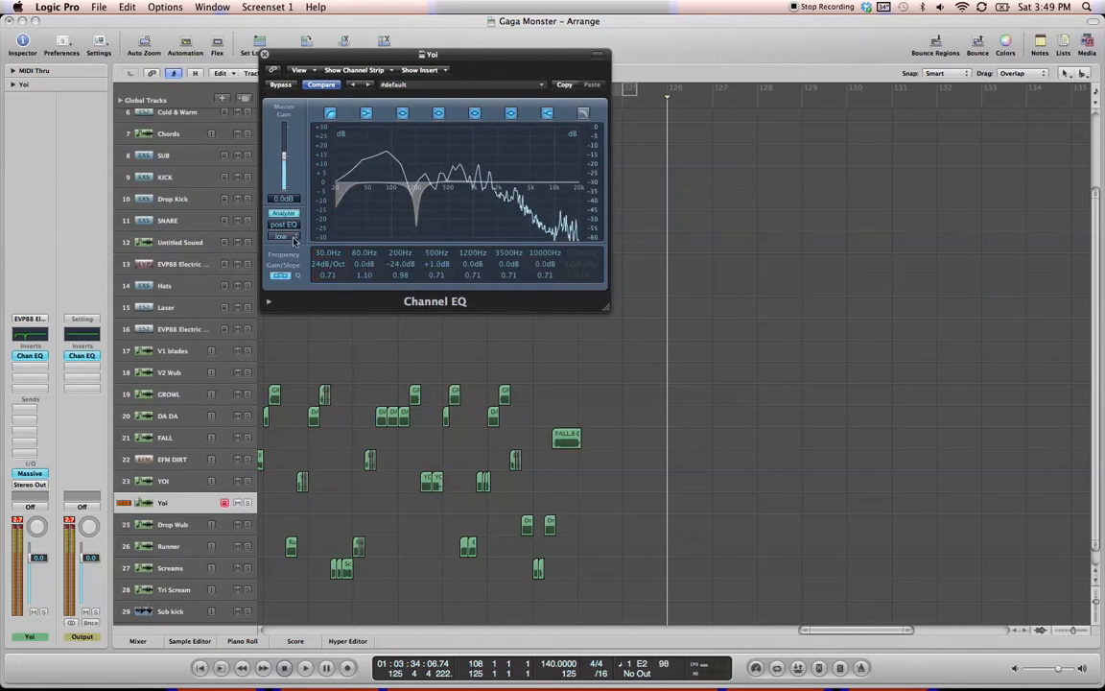
pyautogui.moveTo(342, 206); pyautogui.dragTo(346, 206)
pyautogui.click(268, 54)
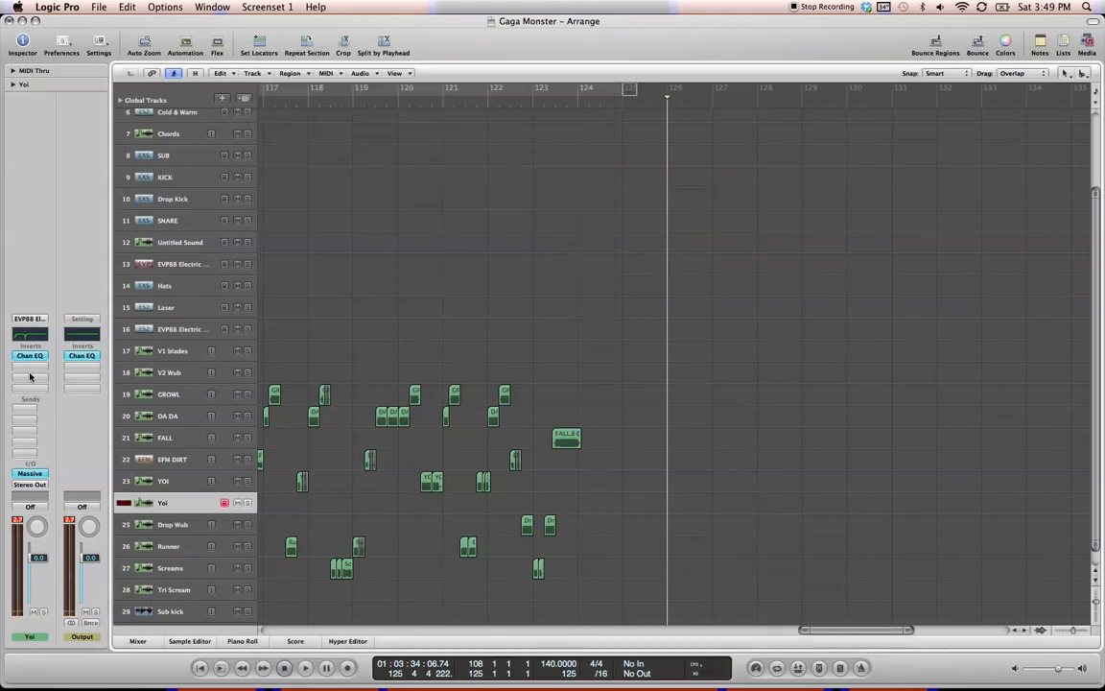
# Insert a Bitcrusher after the Channel EQ on the Yoi track with 24-bit resolution and 8x downsampling.
pyautogui.click(37, 356)
pyautogui.moveTo(91, 398)
pyautogui.click(142, 398)
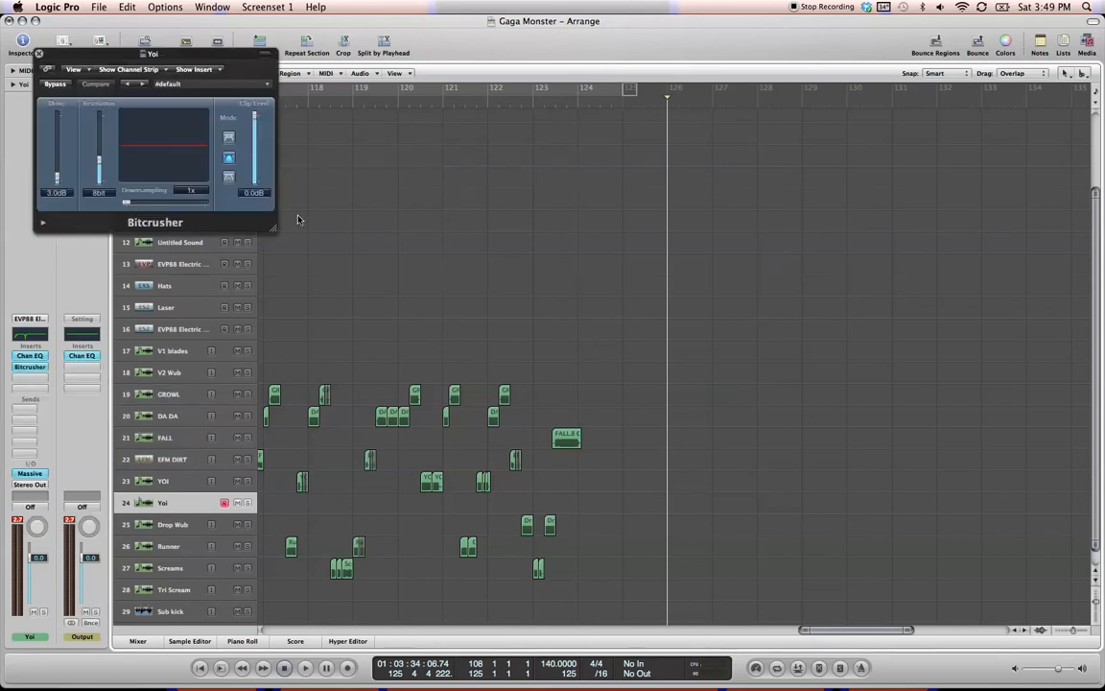
pyautogui.moveTo(99, 159); pyautogui.dragTo(99, 114)
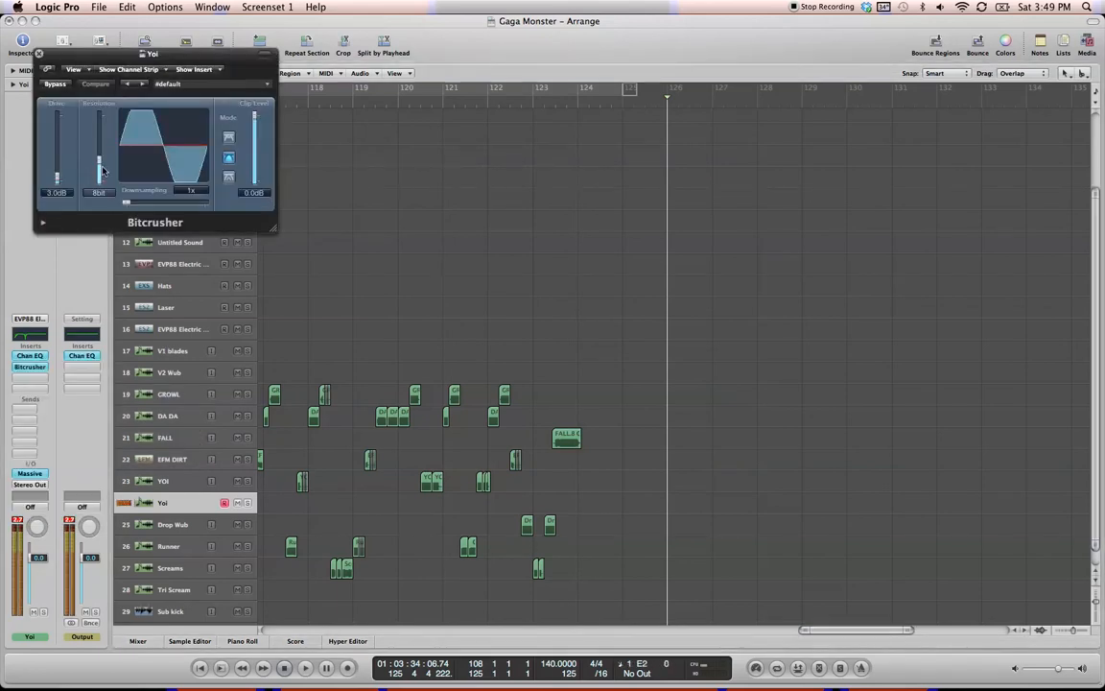
pyautogui.moveTo(132, 222); pyautogui.dragTo(491, 299)
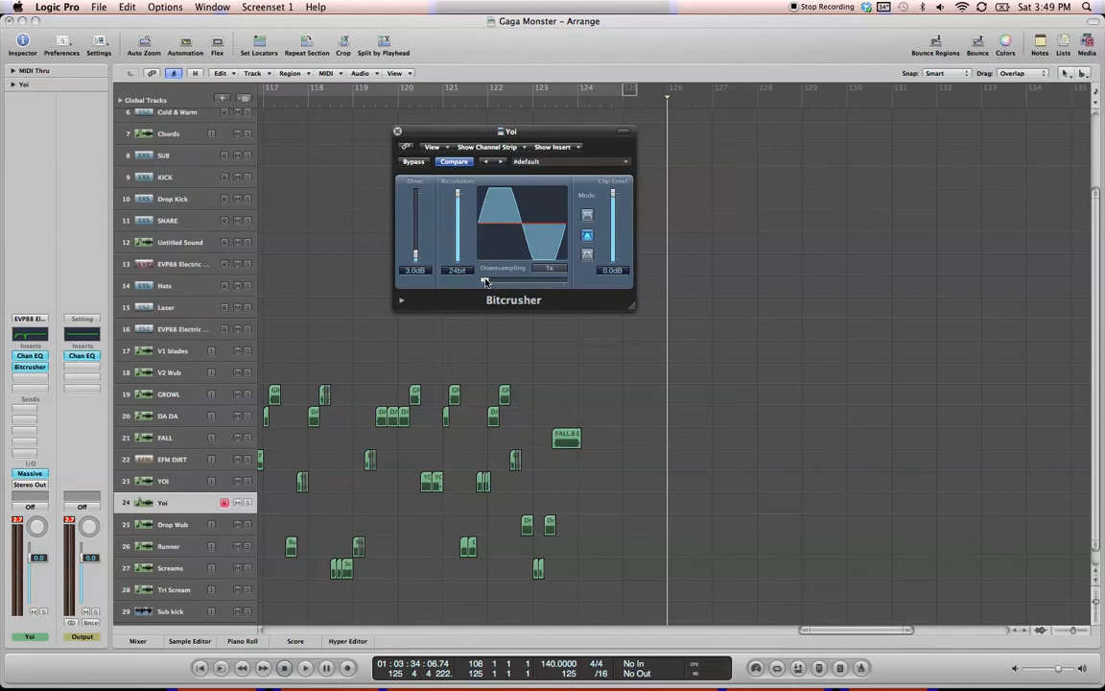
pyautogui.moveTo(486, 280); pyautogui.dragTo(506, 281)
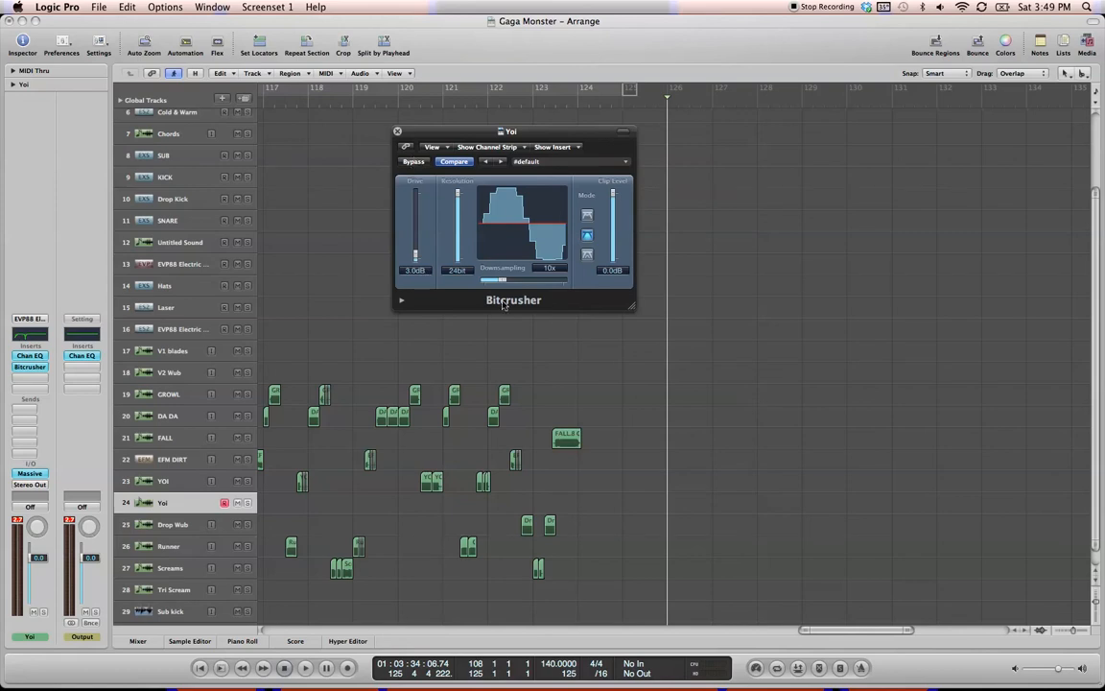
pyautogui.moveTo(503, 281); pyautogui.dragTo(498, 283)
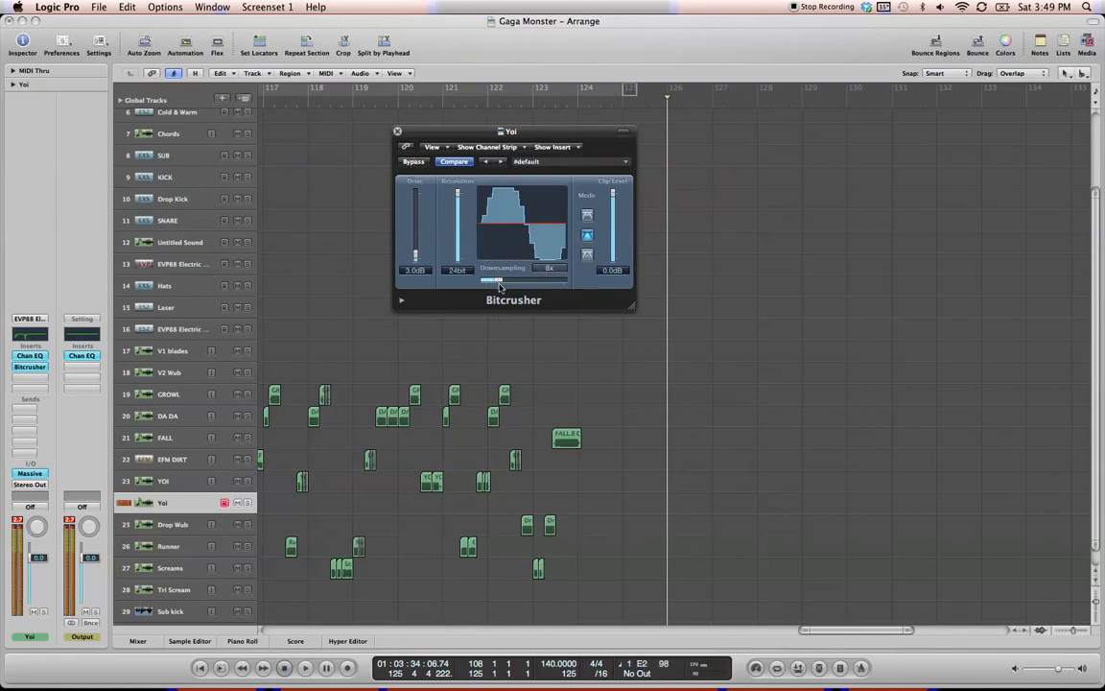
pyautogui.click(397, 131)
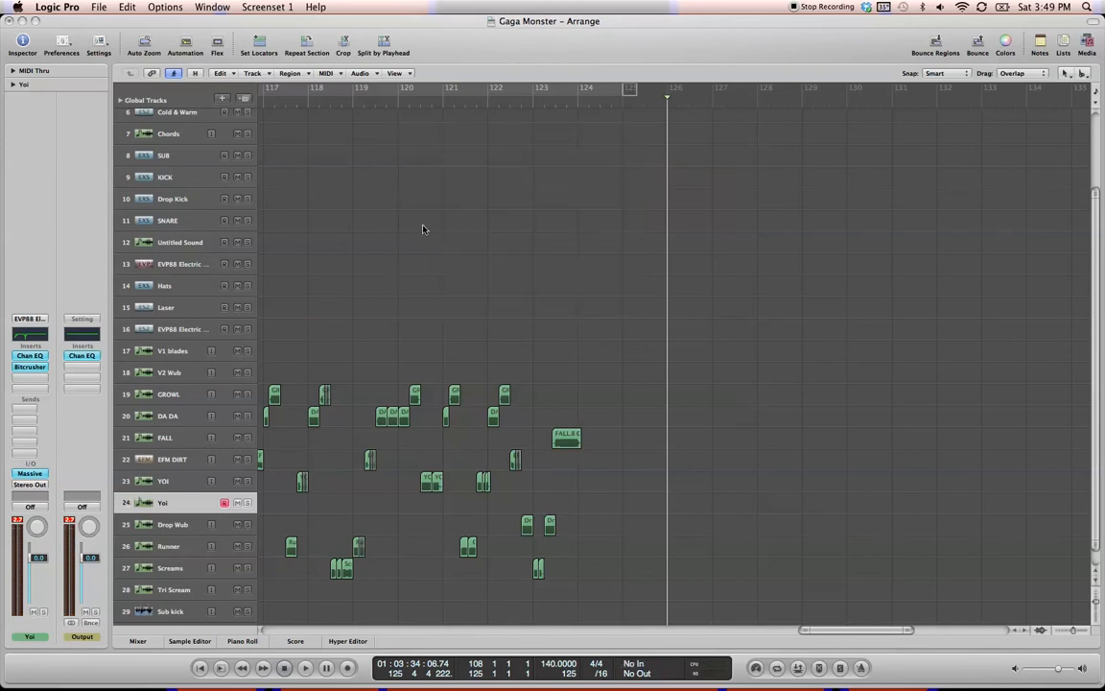
# Record a MIDI region on the Yoi track from bar 125 and trim off its end shortly after bar 126.
pyautogui.click(347, 669)
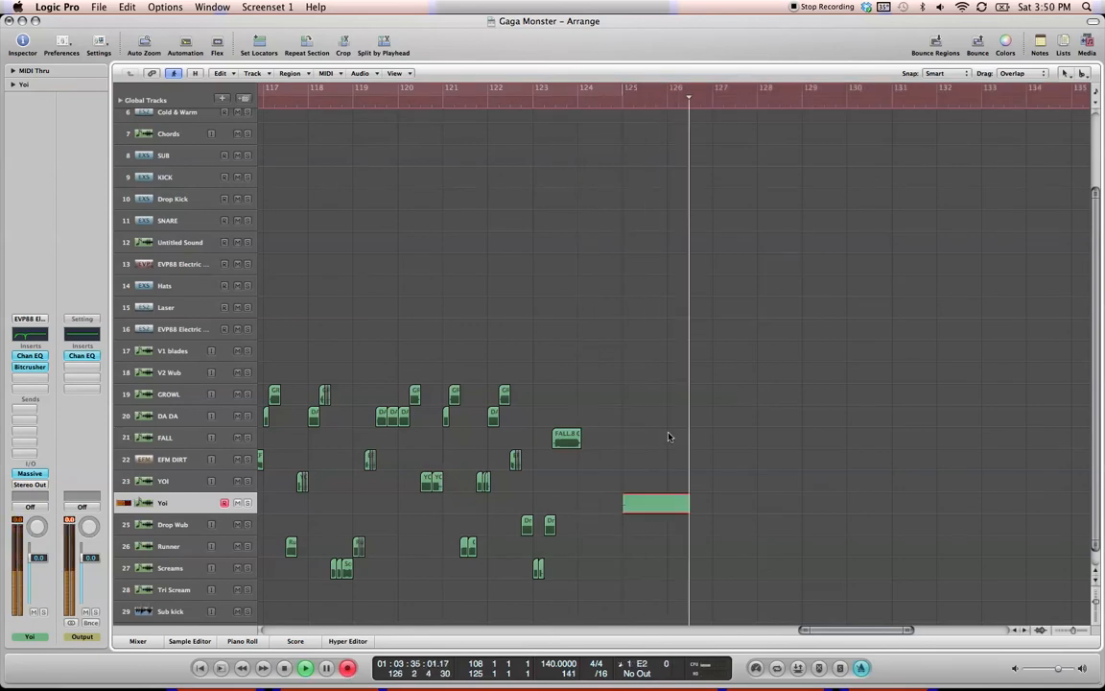
pyautogui.press('space')
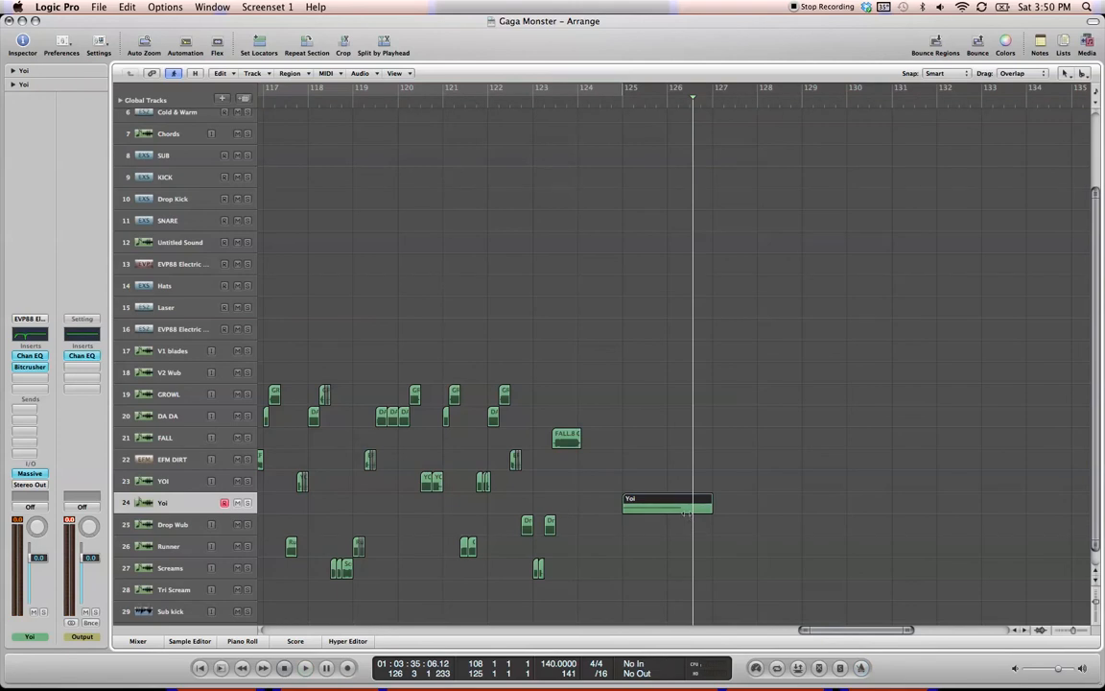
pyautogui.keyDown('super'); pyautogui.click(683, 512); pyautogui.keyUp('super')
pyautogui.press('Delete')
# Play the recorded Yoi region from around bar 125 and lower the track's volume to -1.4 dB.
pyautogui.click(625, 90)
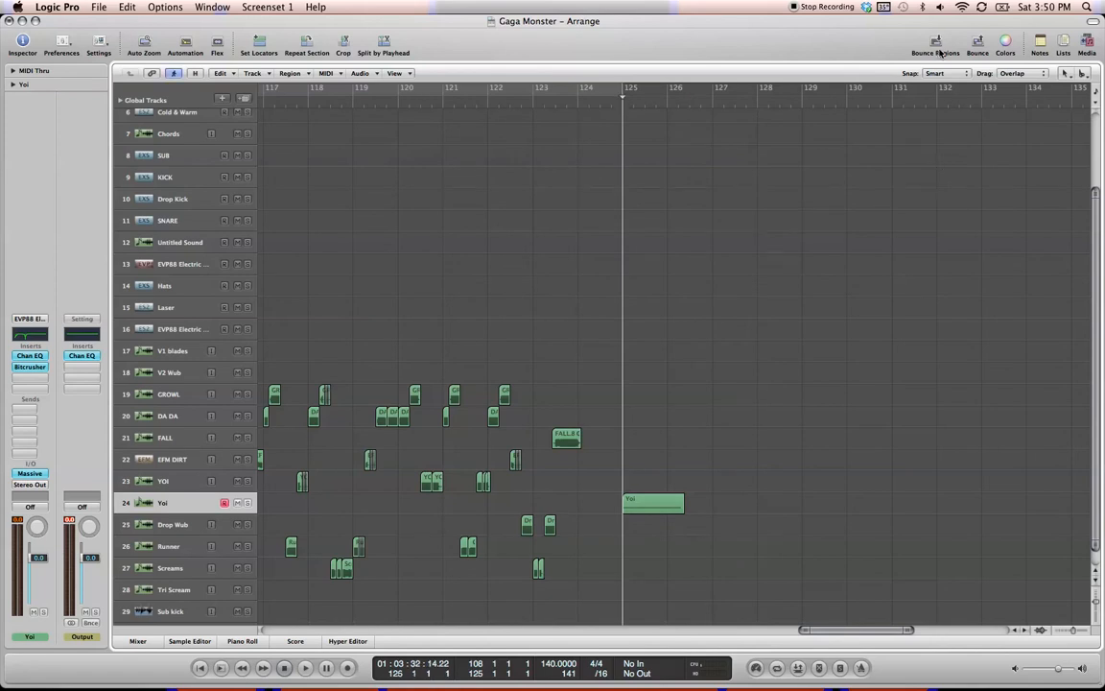
pyautogui.click(672, 509)
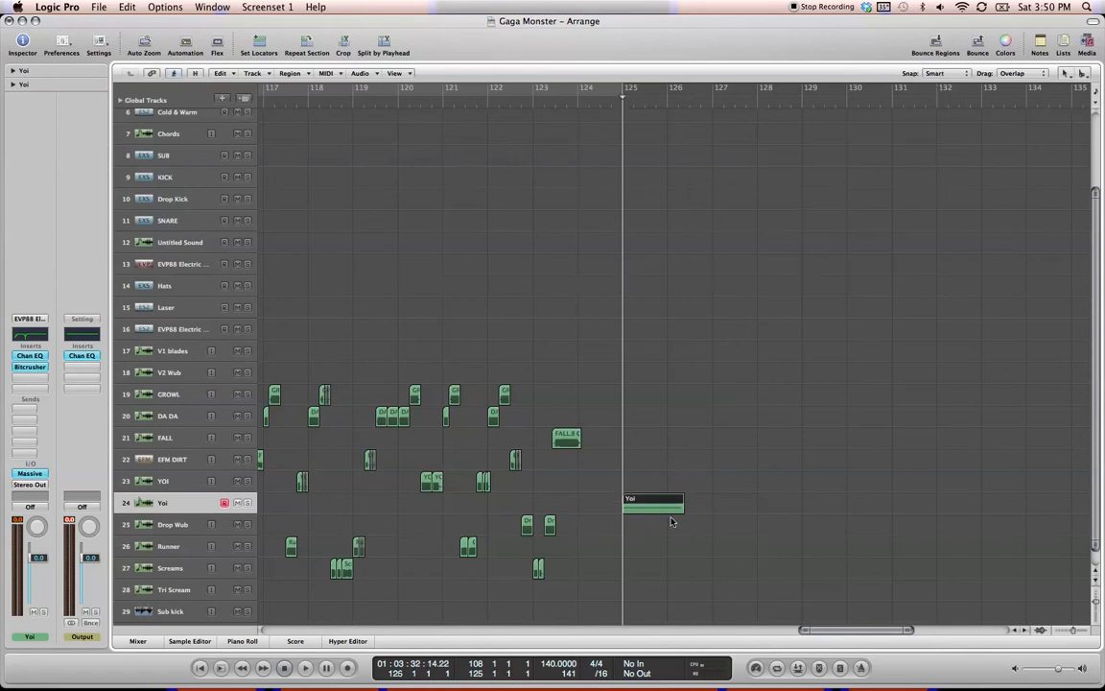
pyautogui.press('space')
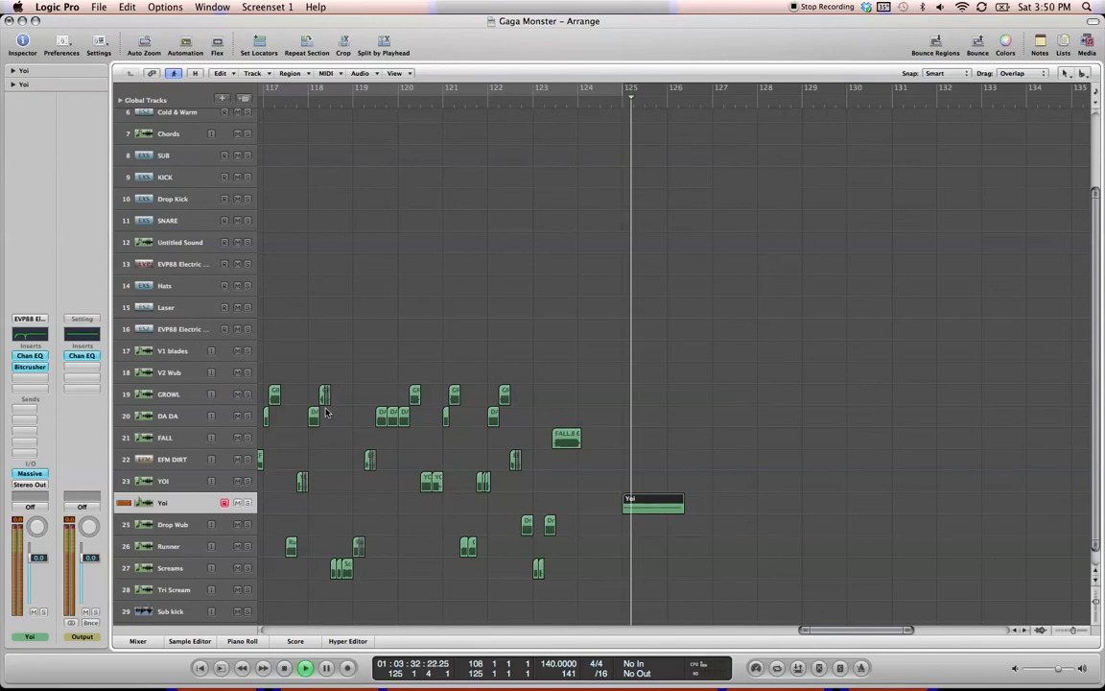
pyautogui.press('space')
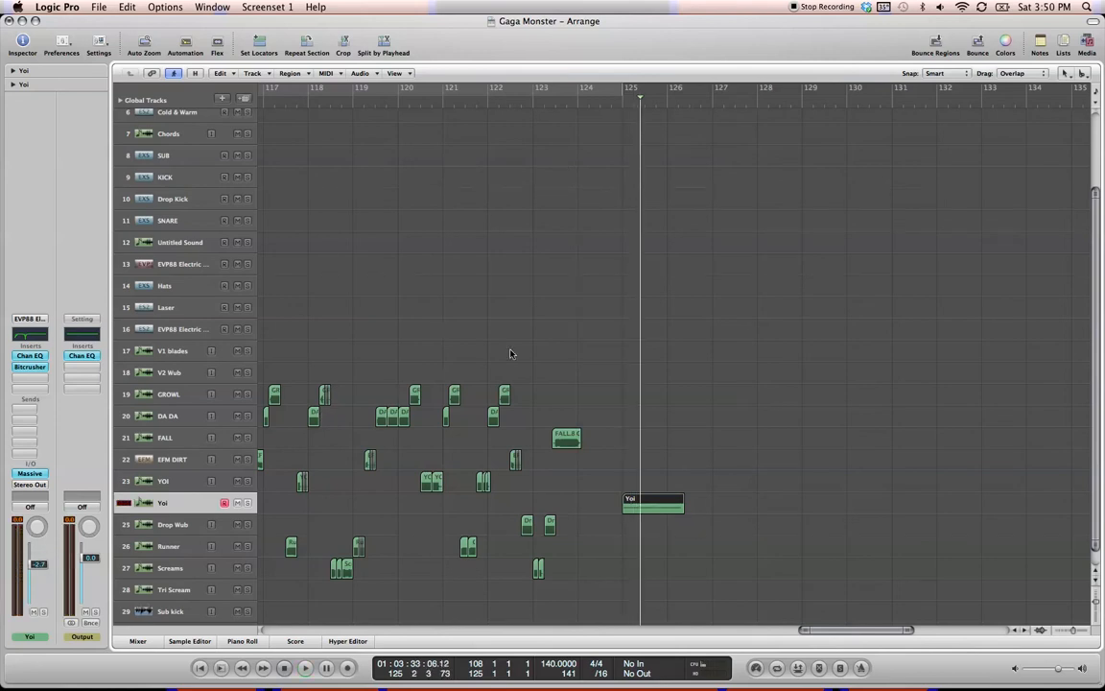
pyautogui.press('space')
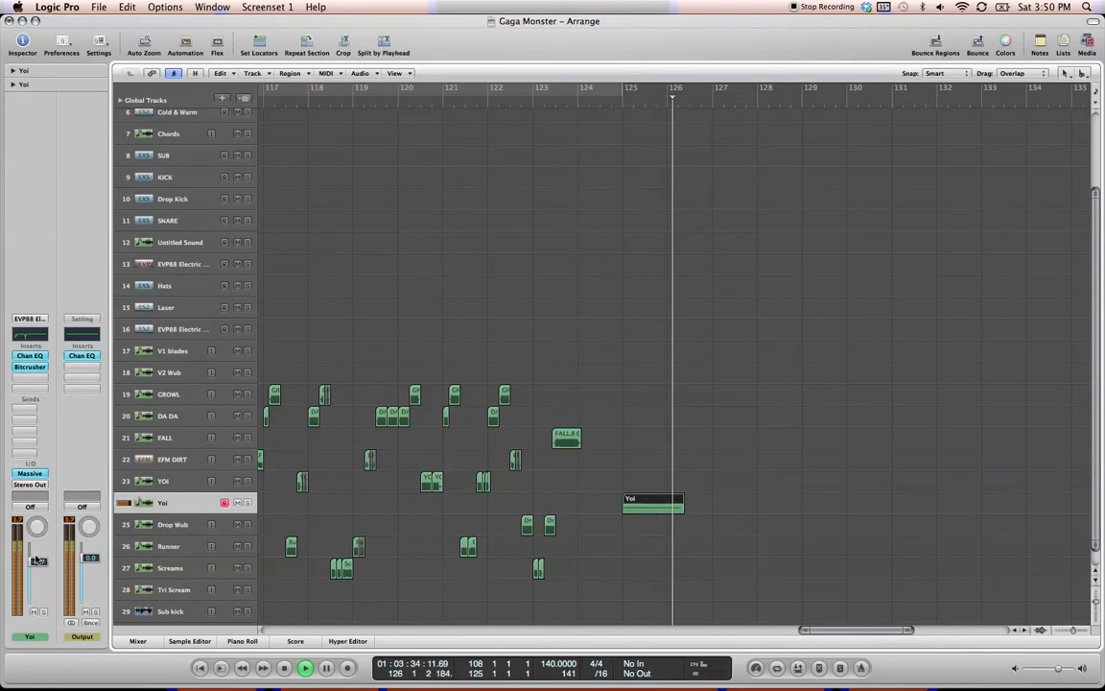
pyautogui.press('space')
pyautogui.click(621, 101)
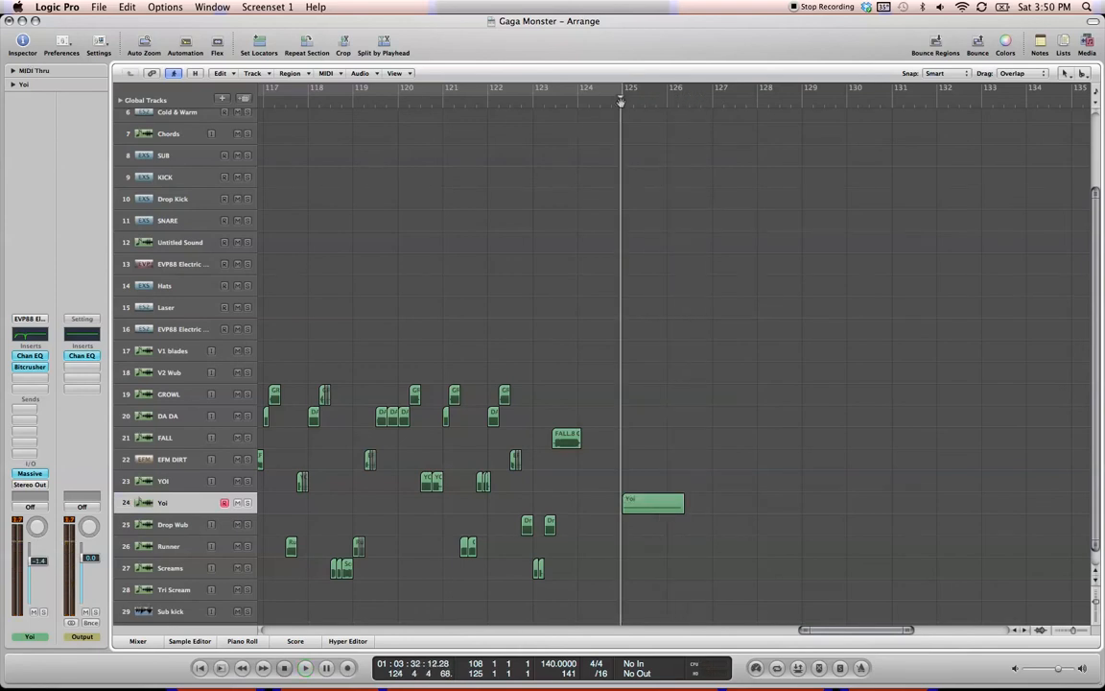
pyautogui.press('space')
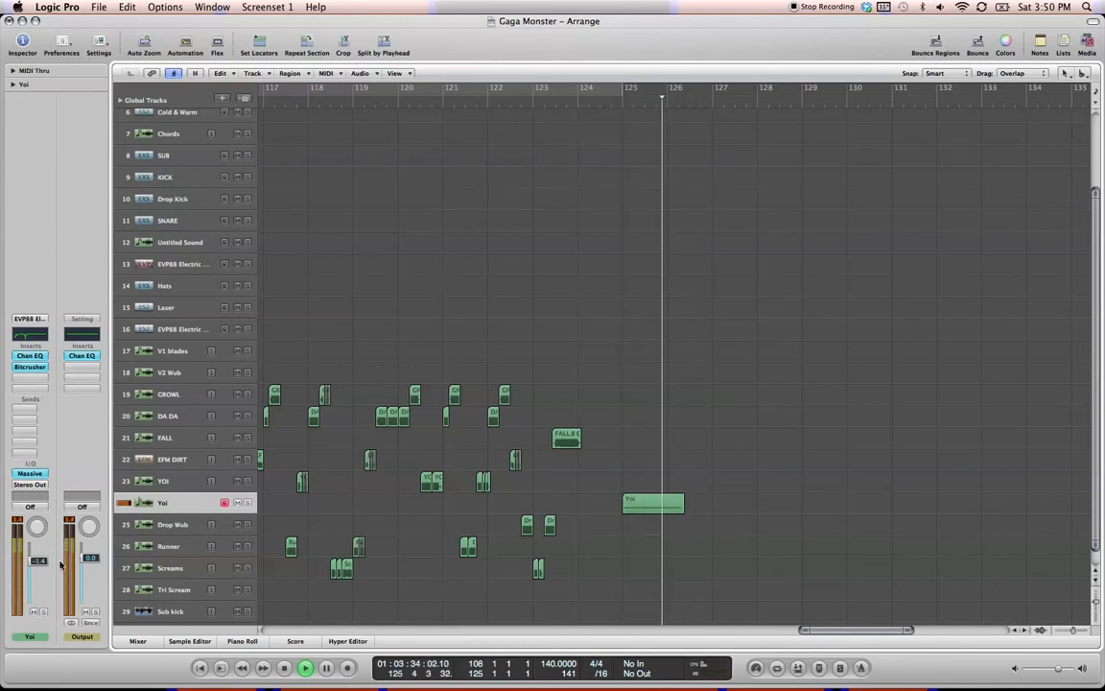
pyautogui.press('space')
# Bounce the Yoi region in place to a new audio track named GAGA.
pyautogui.click(637, 501)
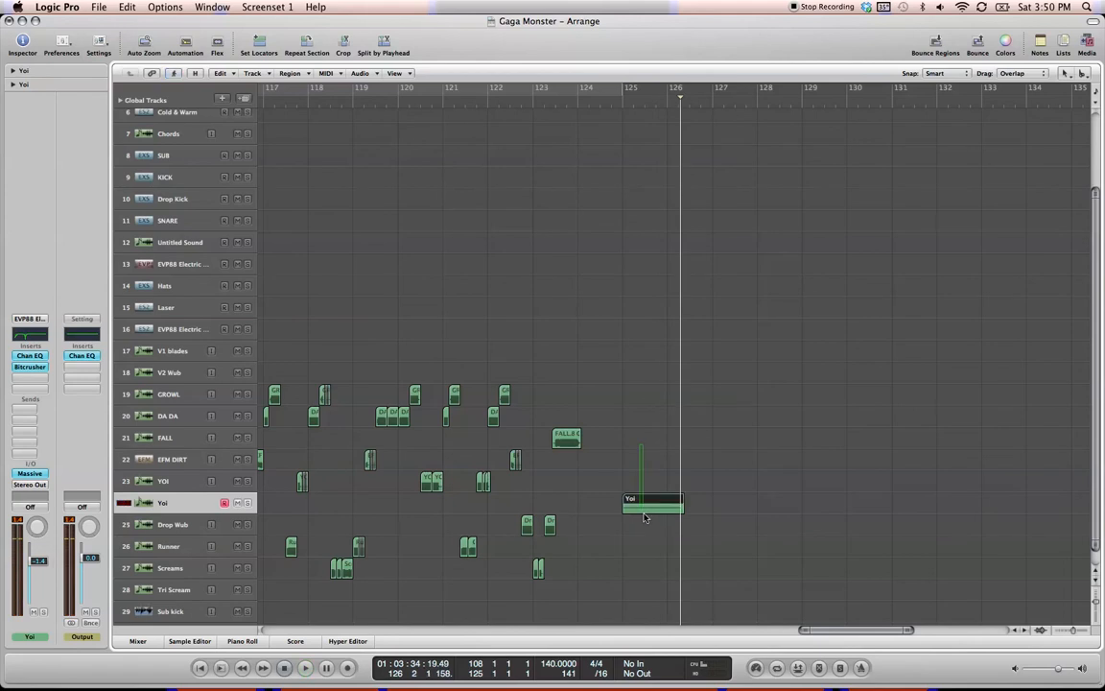
pyautogui.click(933, 42)
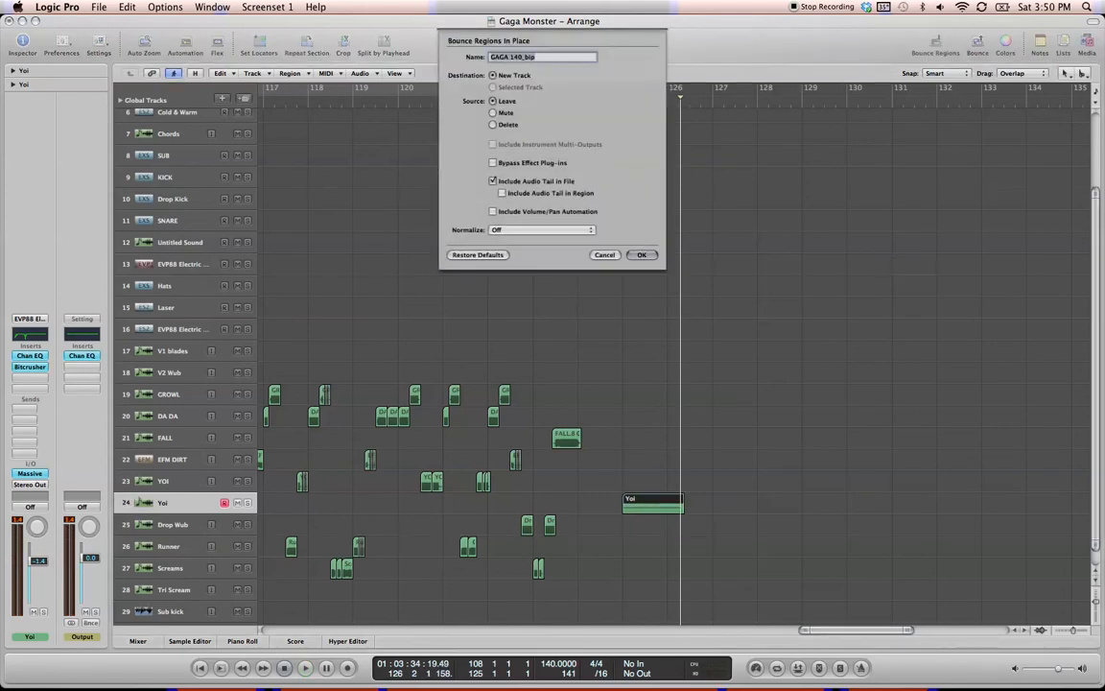
pyautogui.write('GAGA')
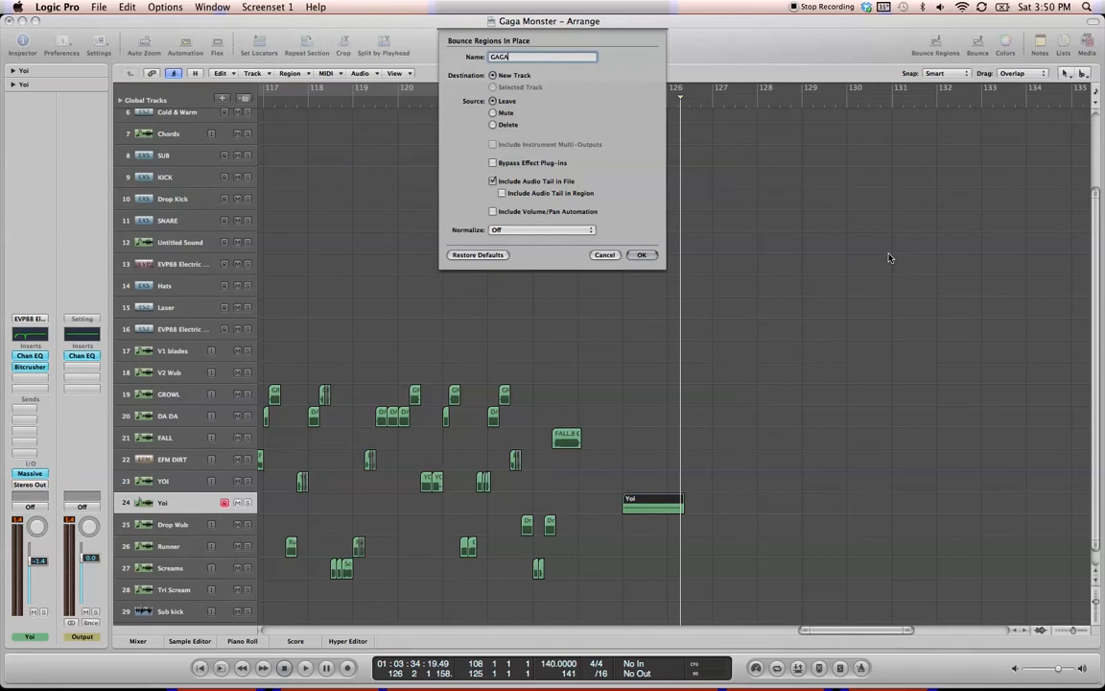
pyautogui.press('Return')
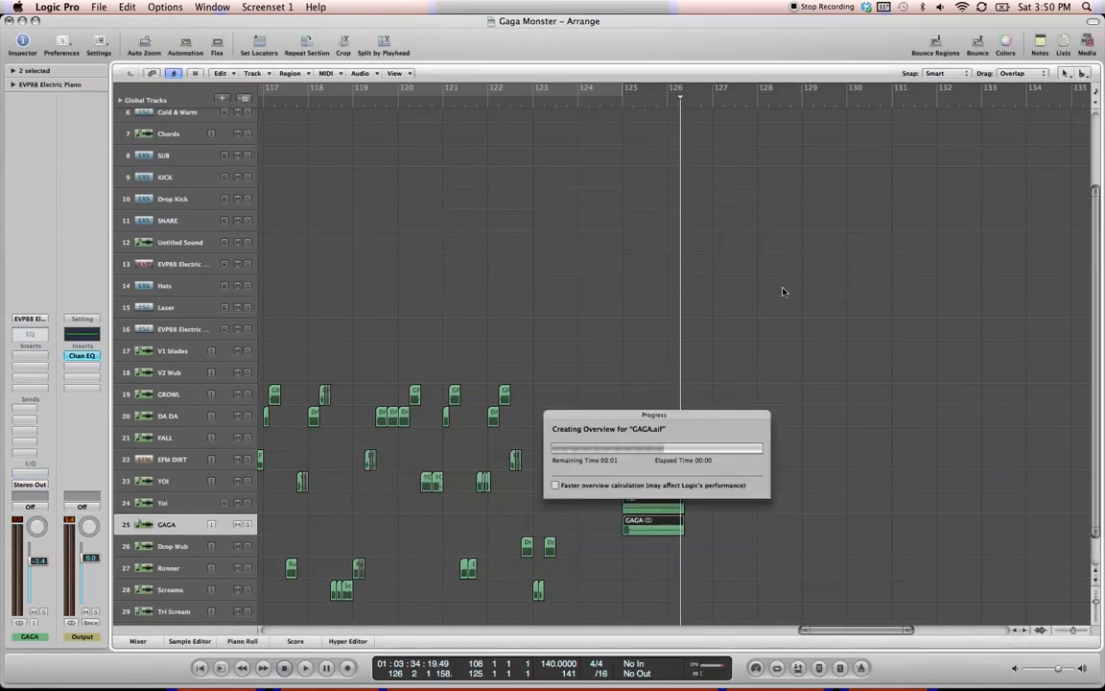
# Delete the original Yoi MIDI region and its Massive instrument track, keeping the bounced GAGA track.
pyautogui.scroll(-2, 831, 496)
pyautogui.click(807, 469)
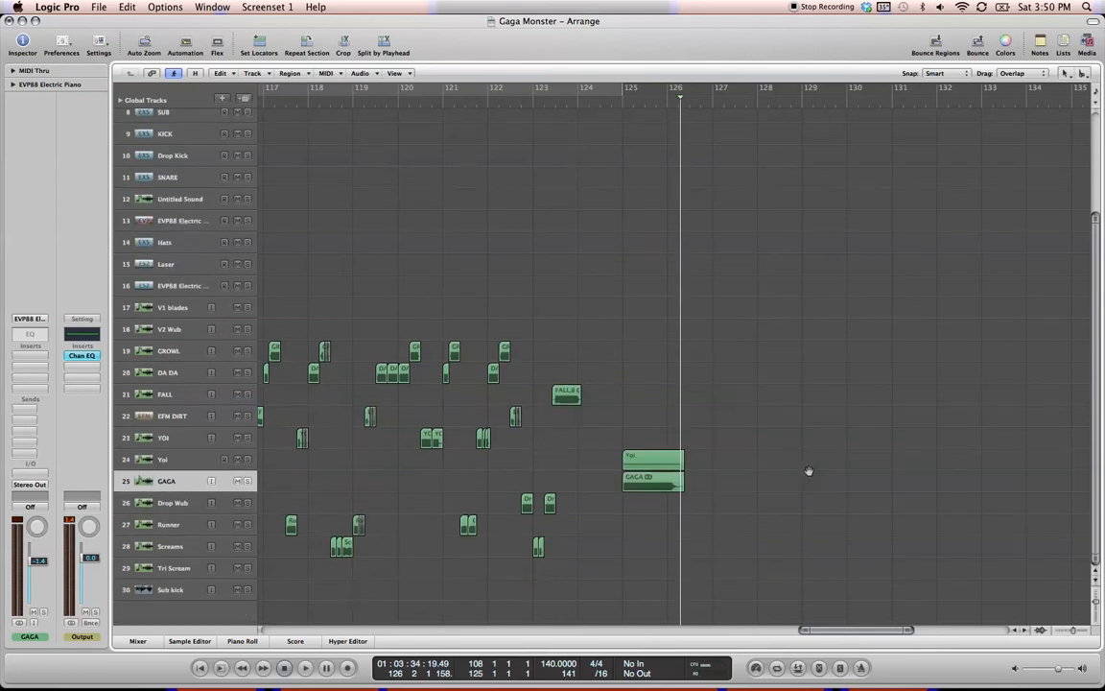
pyautogui.click(163, 462)
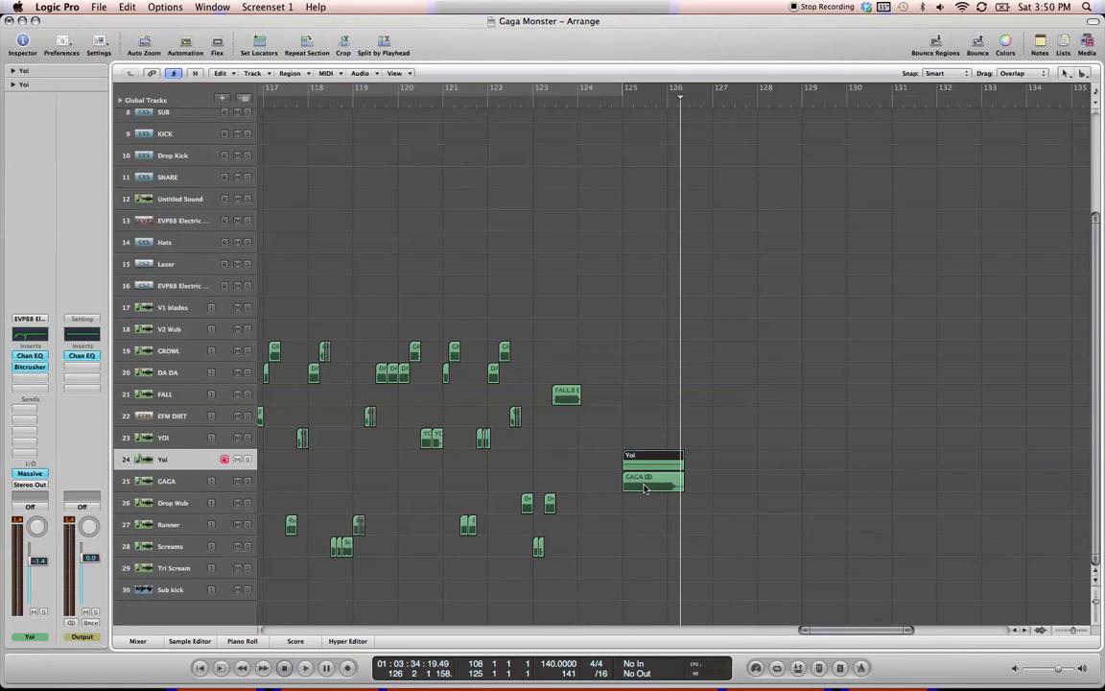
pyautogui.press('Delete')
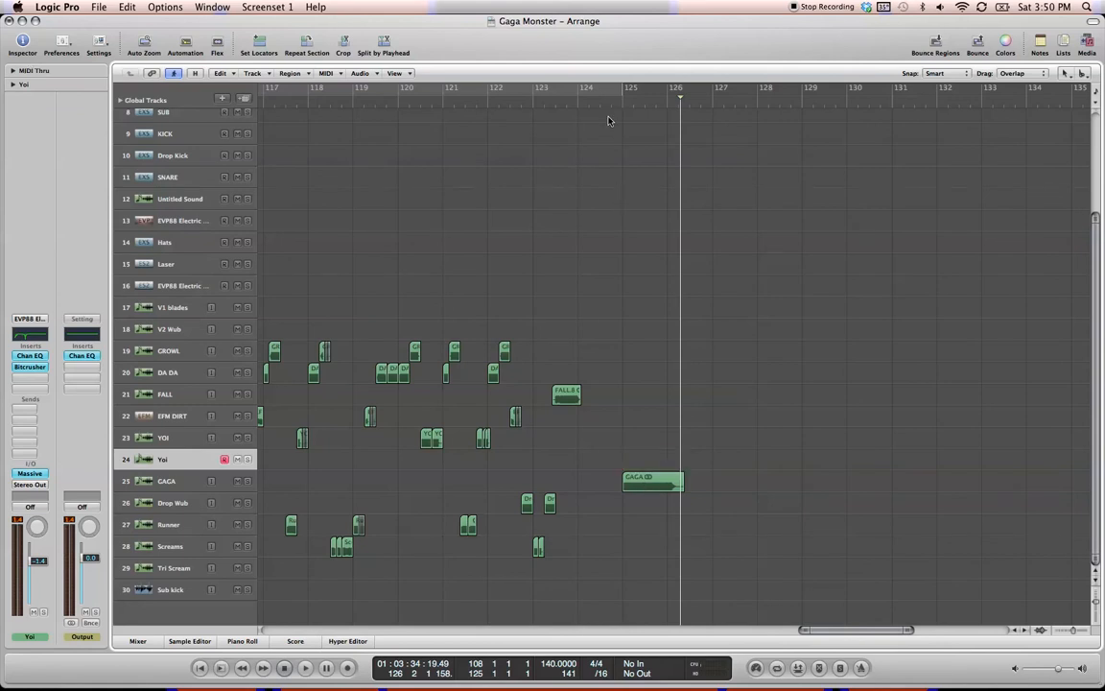
pyautogui.press('Delete')
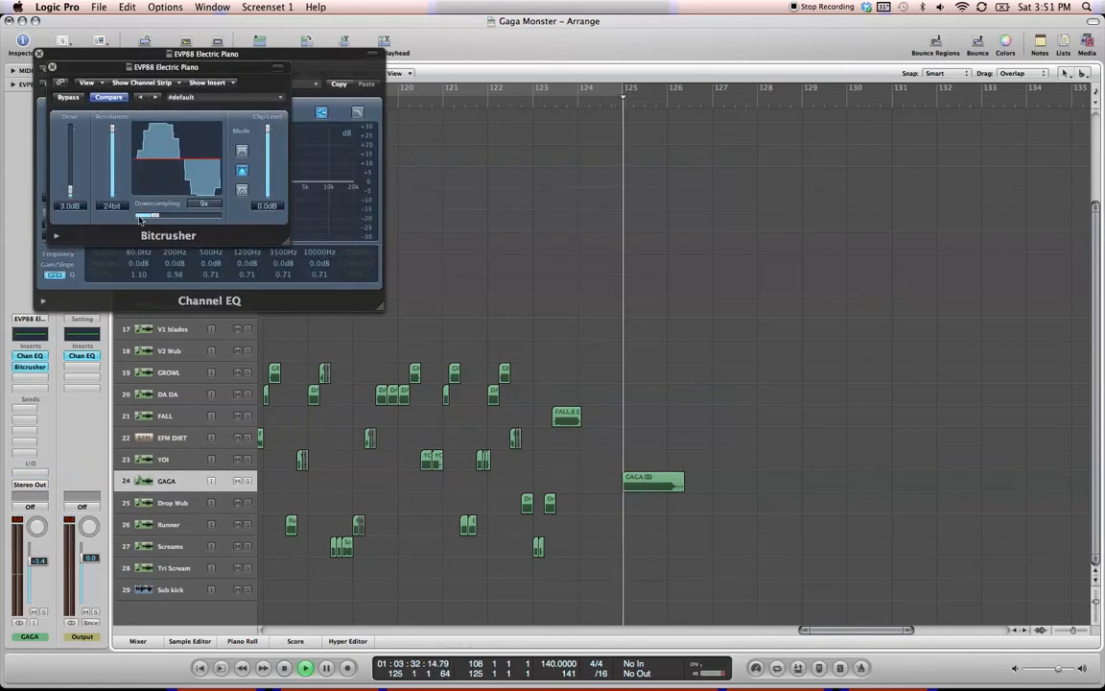
# Raise the Bitcrusher's downsampling to 12x and slightly beyond while playing the GAGA region, and close the plug-in window.
pyautogui.moveTo(154, 218); pyautogui.dragTo(161, 216)
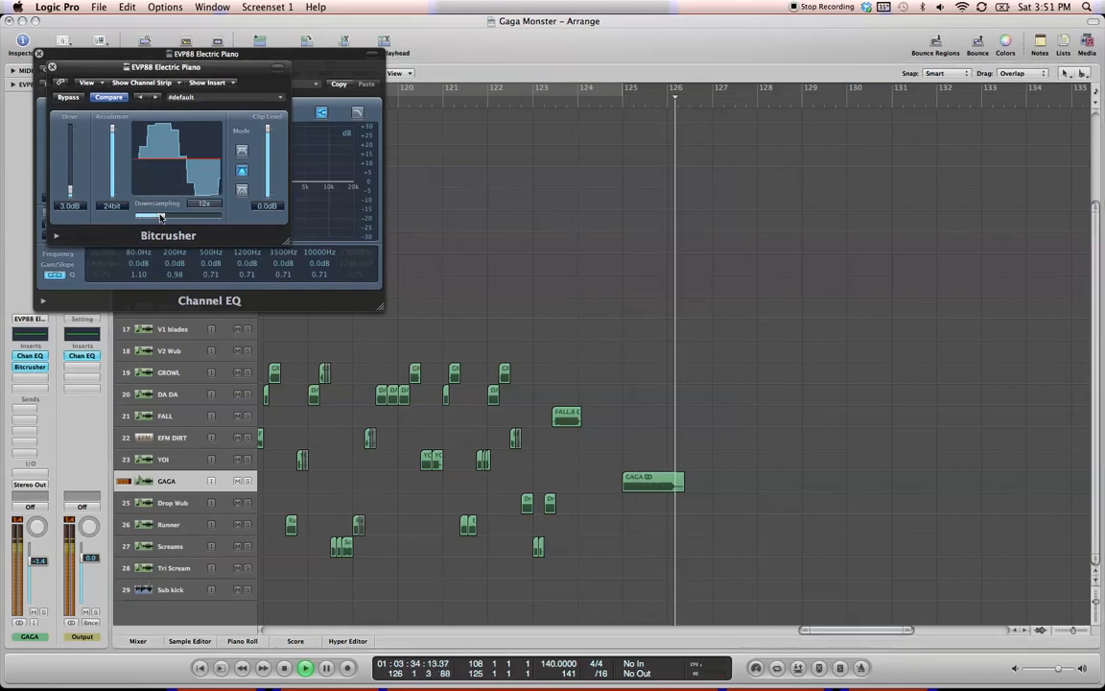
pyautogui.press('space')
pyautogui.click(617, 104)
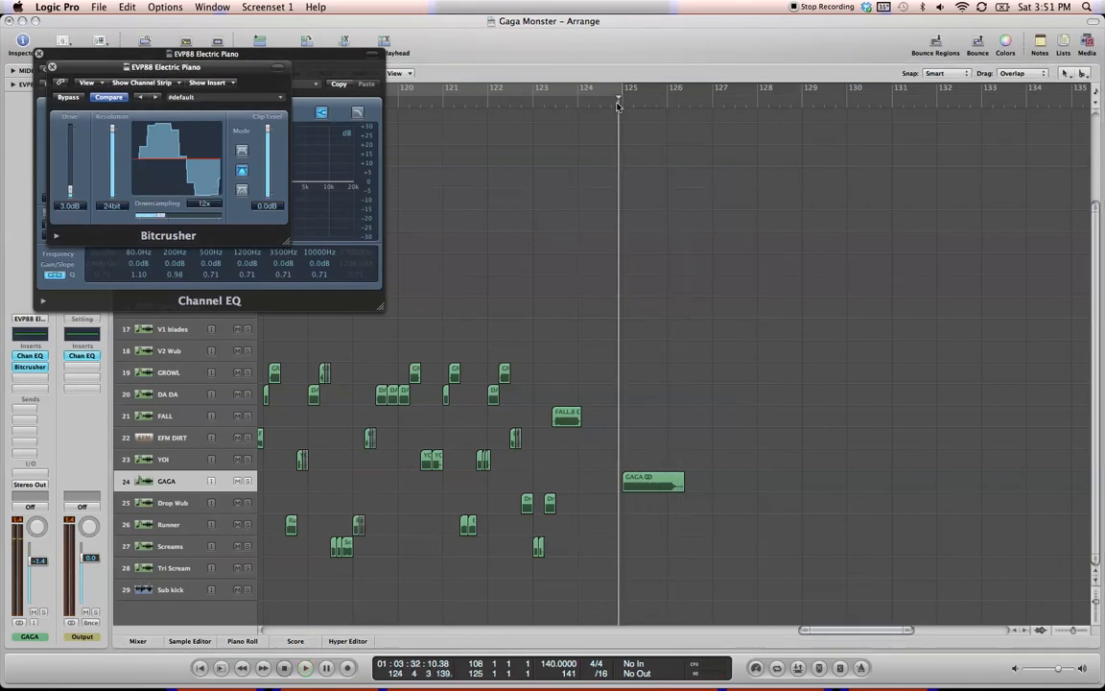
pyautogui.press('space')
pyautogui.moveTo(161, 218); pyautogui.dragTo(166, 218)
pyautogui.press('space')
pyautogui.click(52, 66)
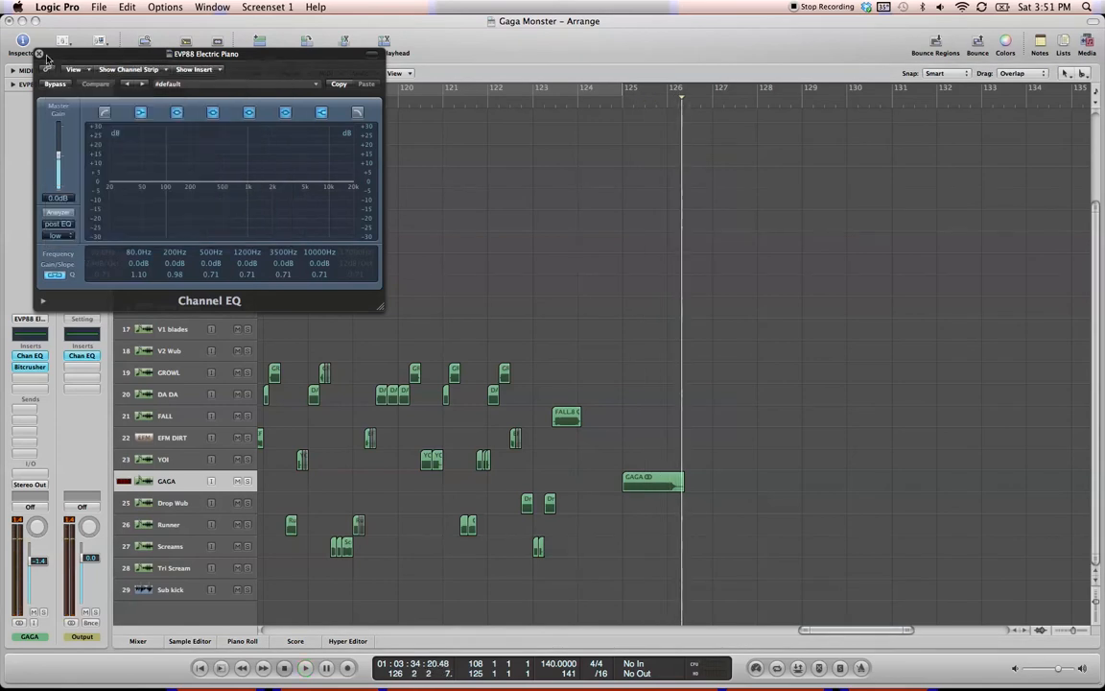
# Enable the Channel EQ's low-cut band at 30 Hz and turn on its analyzer at high resolution.
pyautogui.moveTo(47, 57); pyautogui.dragTo(156, 100)
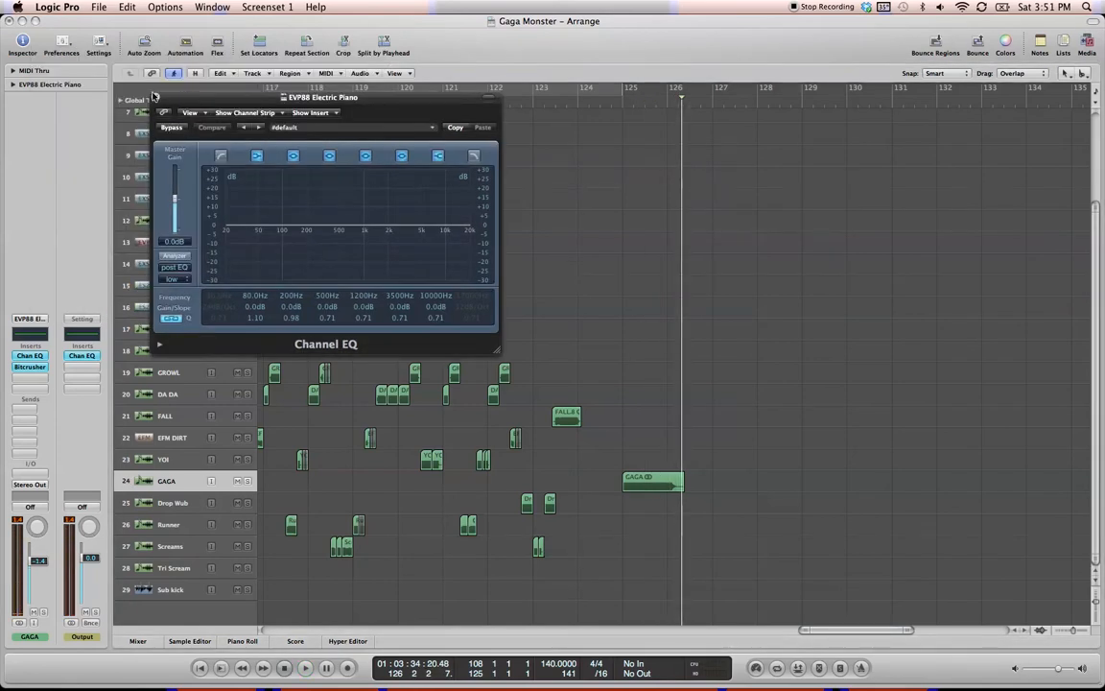
pyautogui.click(220, 155)
pyautogui.click(173, 256)
pyautogui.click(174, 278)
pyautogui.click(192, 296)
# Play the GAGA region and cut 205 Hz by 24 dB in the Channel EQ, then close the EQ.
pyautogui.click(614, 101)
pyautogui.press('space')
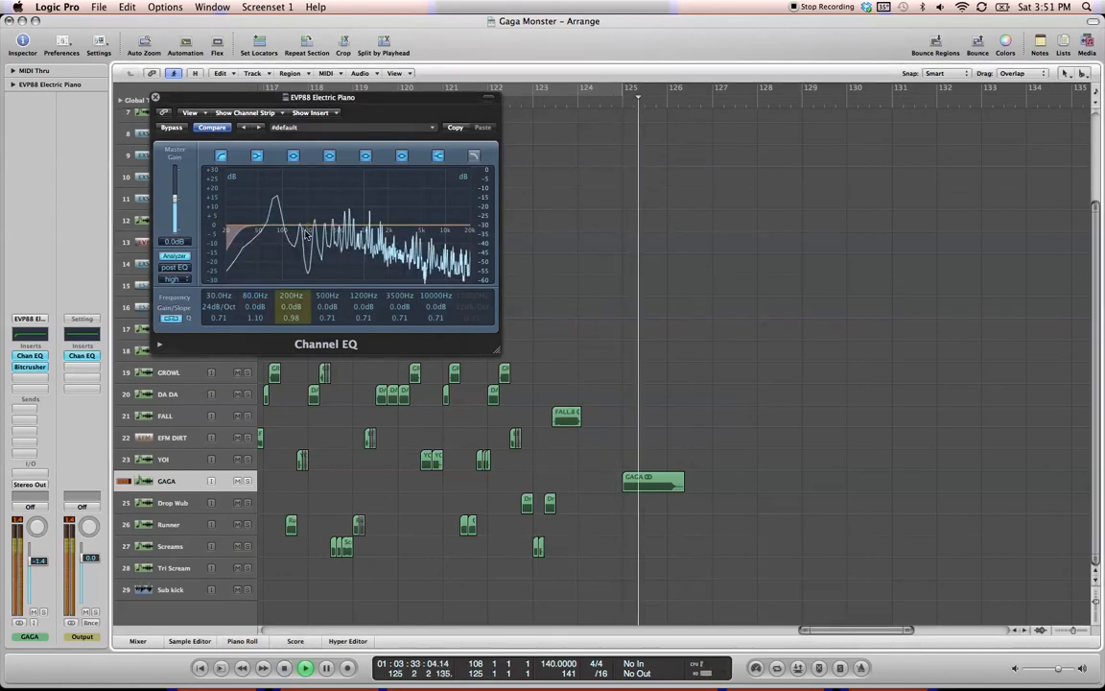
pyautogui.moveTo(307, 233); pyautogui.dragTo(309, 290)
pyautogui.press('space')
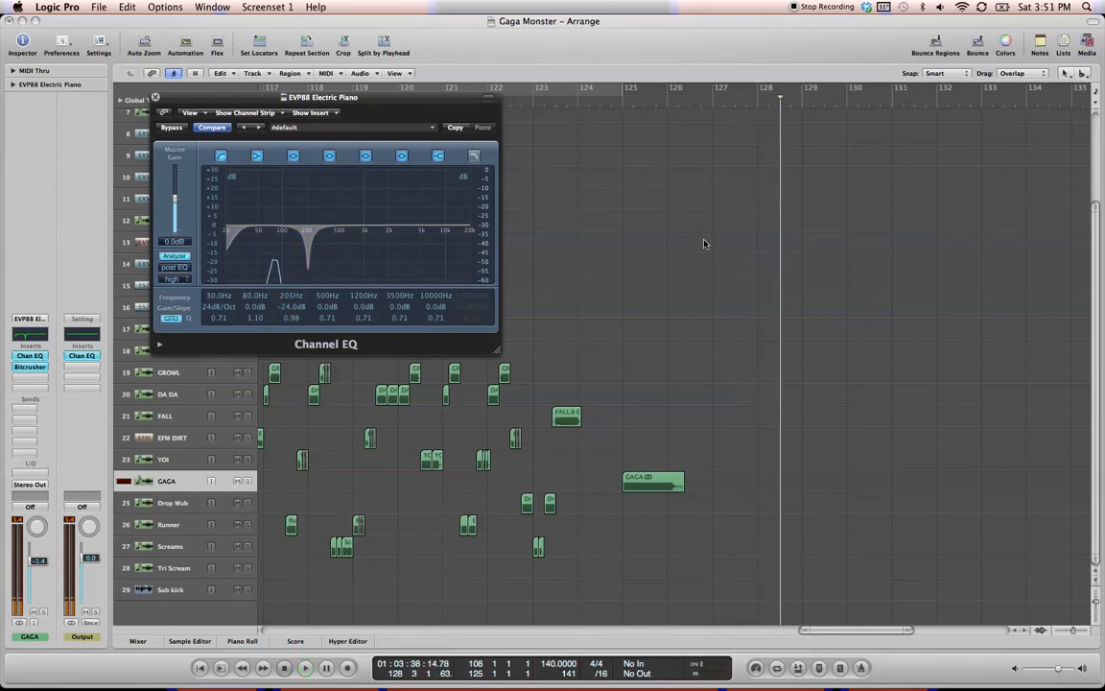
pyautogui.click(156, 97)
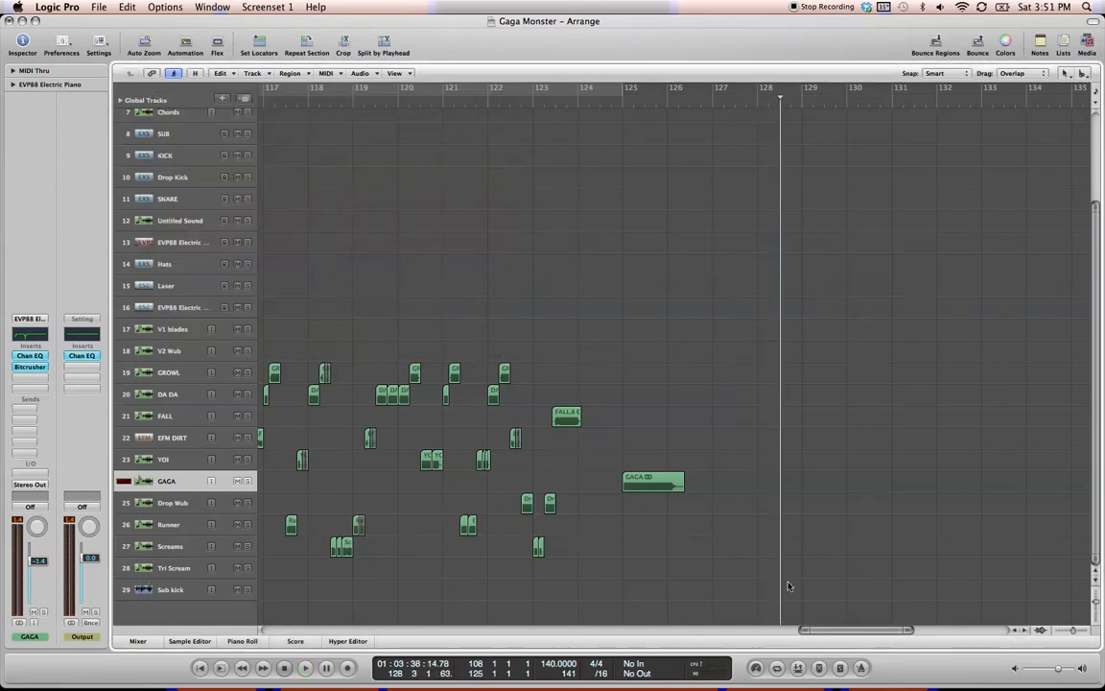
# Automate the GAGA track's Bitcrusher Downsampling with a ramp from 16x at the region's start up to 39x.
pyautogui.moveTo(910, 631); pyautogui.dragTo(923, 631)
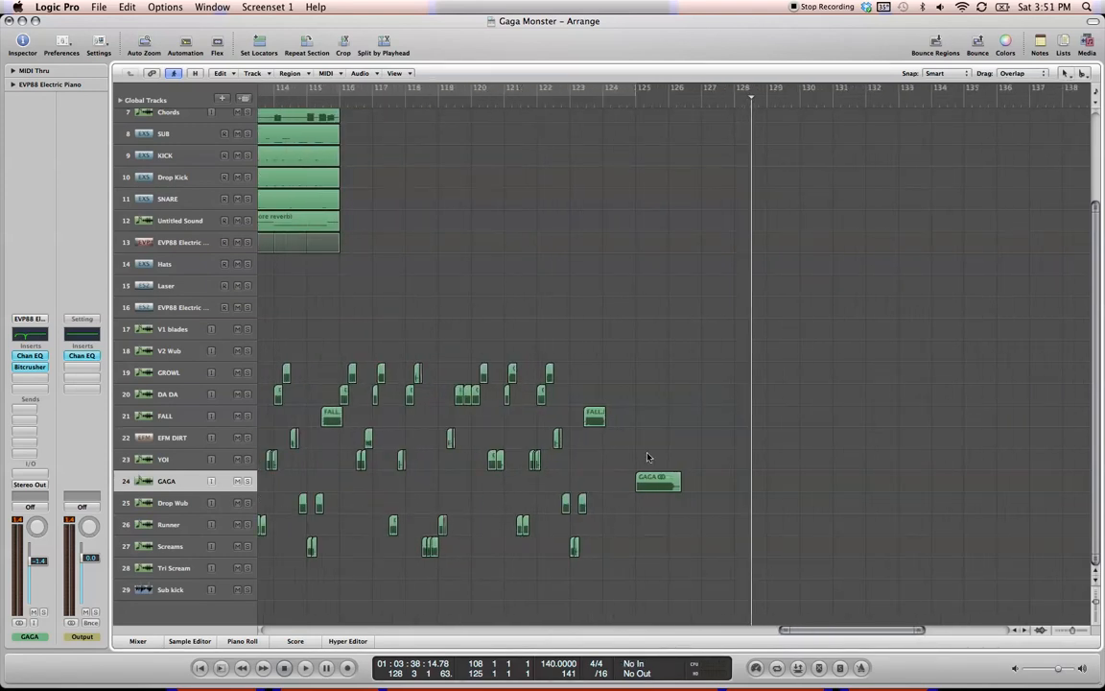
pyautogui.press('a')
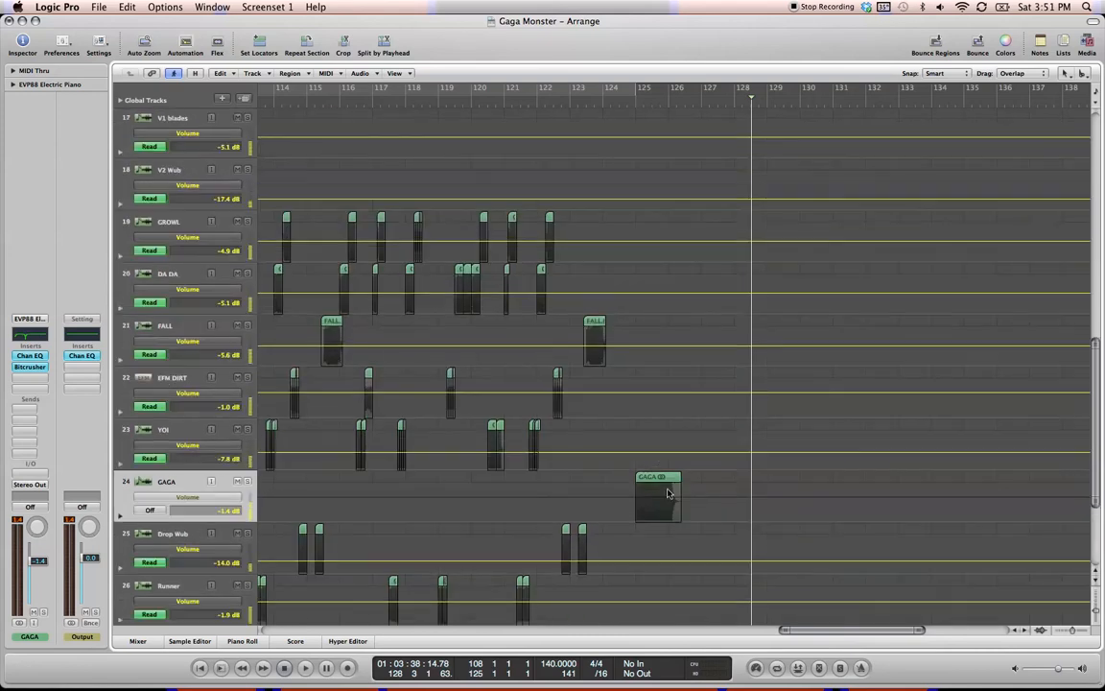
pyautogui.click(178, 496)
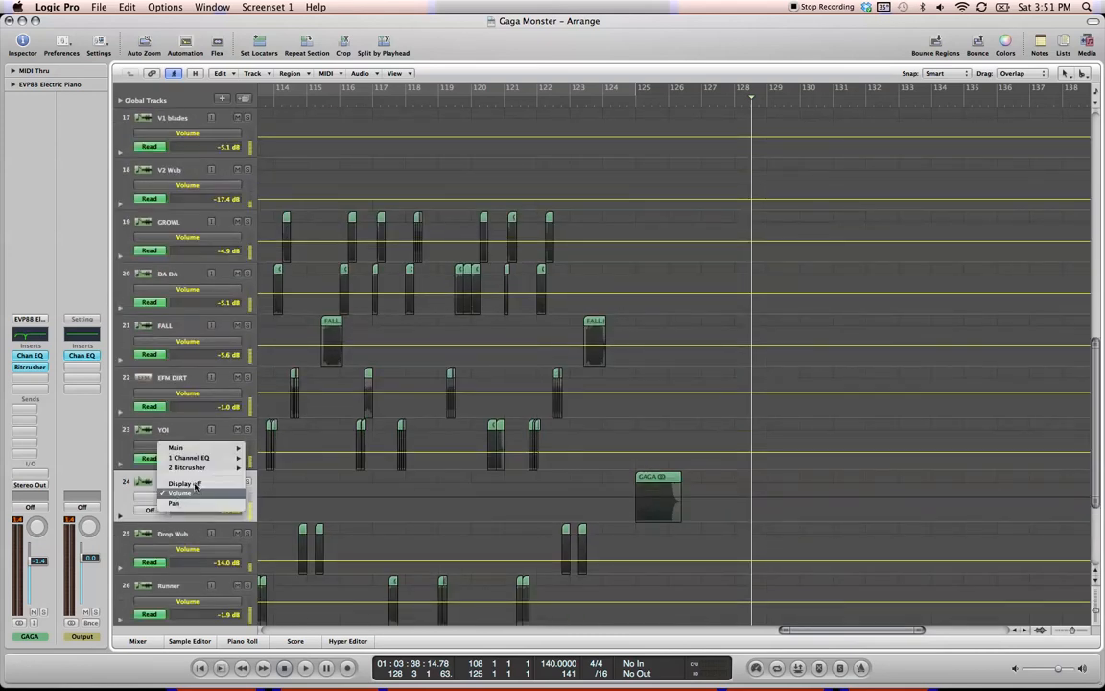
pyautogui.moveTo(208, 469)
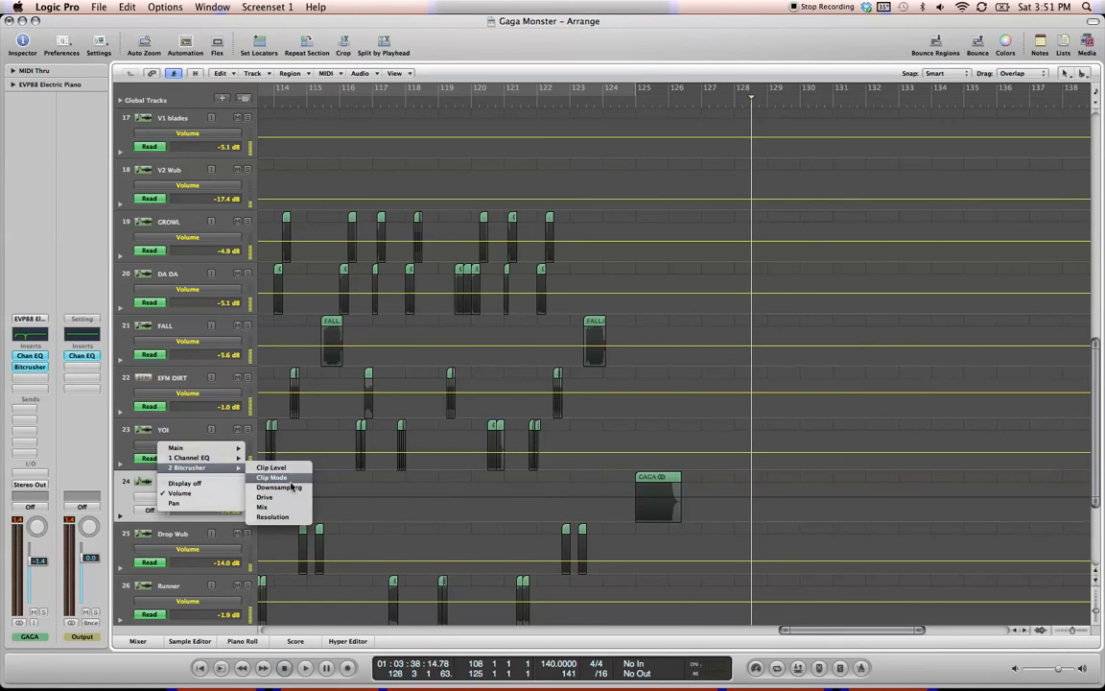
pyautogui.click(293, 492)
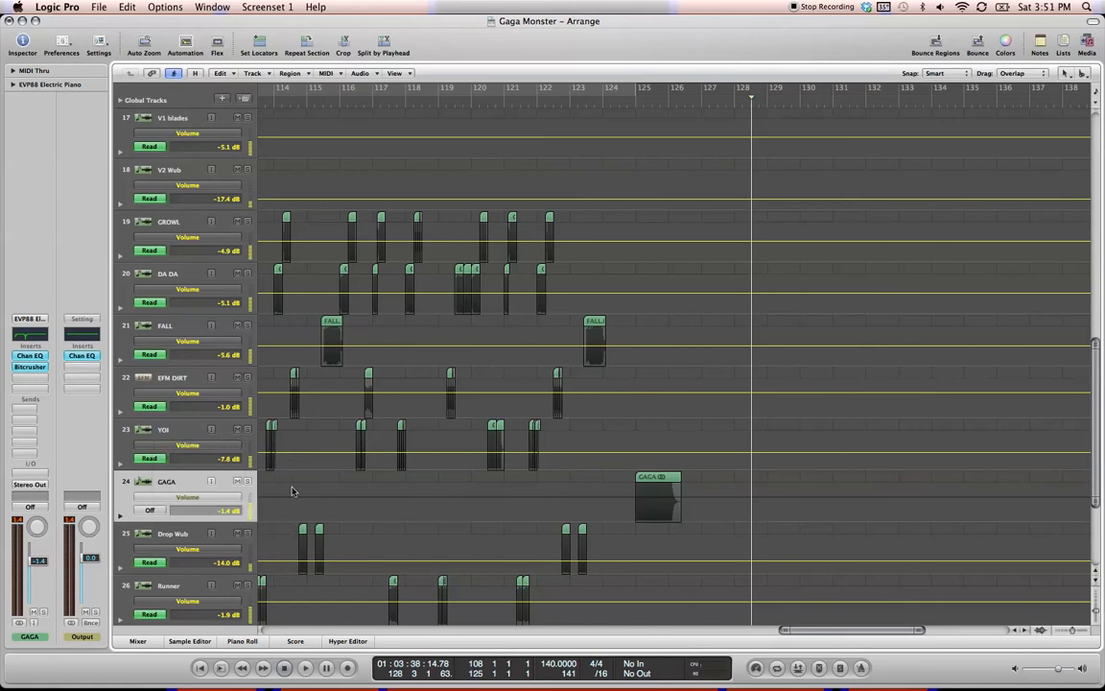
pyautogui.click(636, 503)
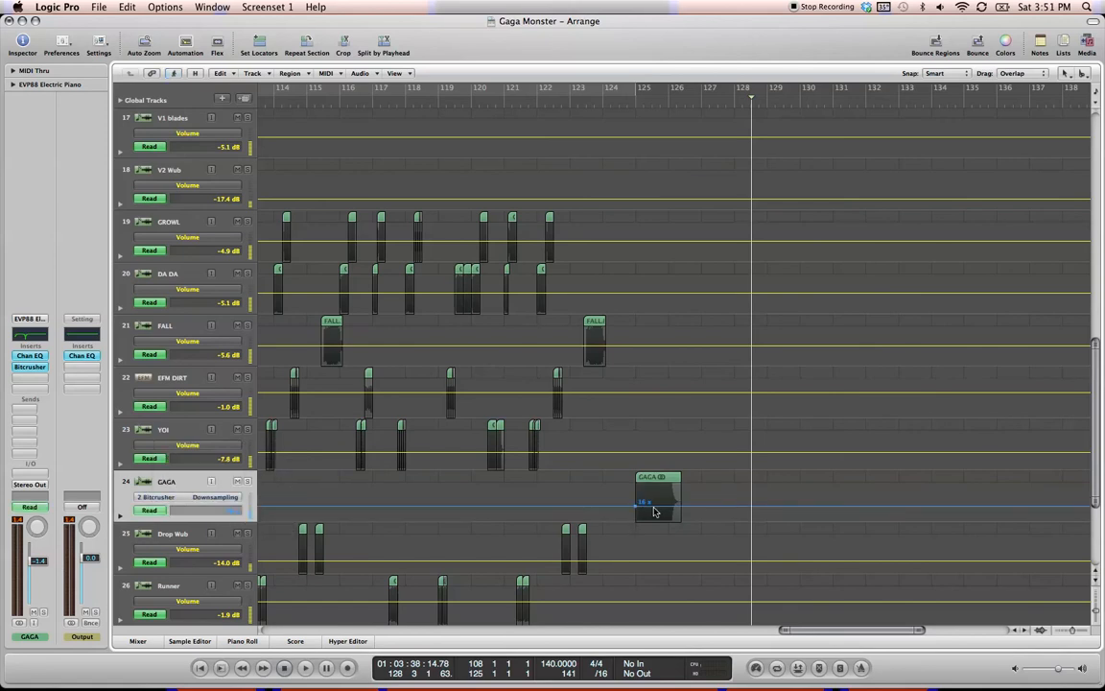
pyautogui.moveTo(655, 512); pyautogui.dragTo(667, 489)
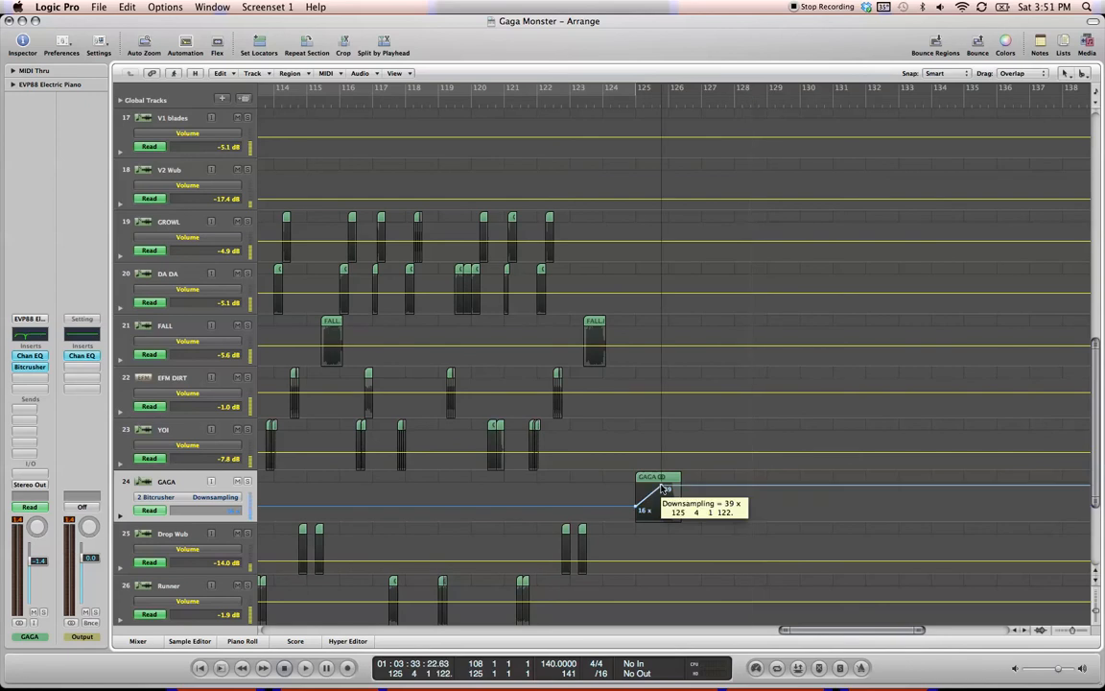
# Reshape the Downsampling automation to peak at 32x and fall toward the GAGA region's end, play it, and hide automation.
pyautogui.click(632, 106)
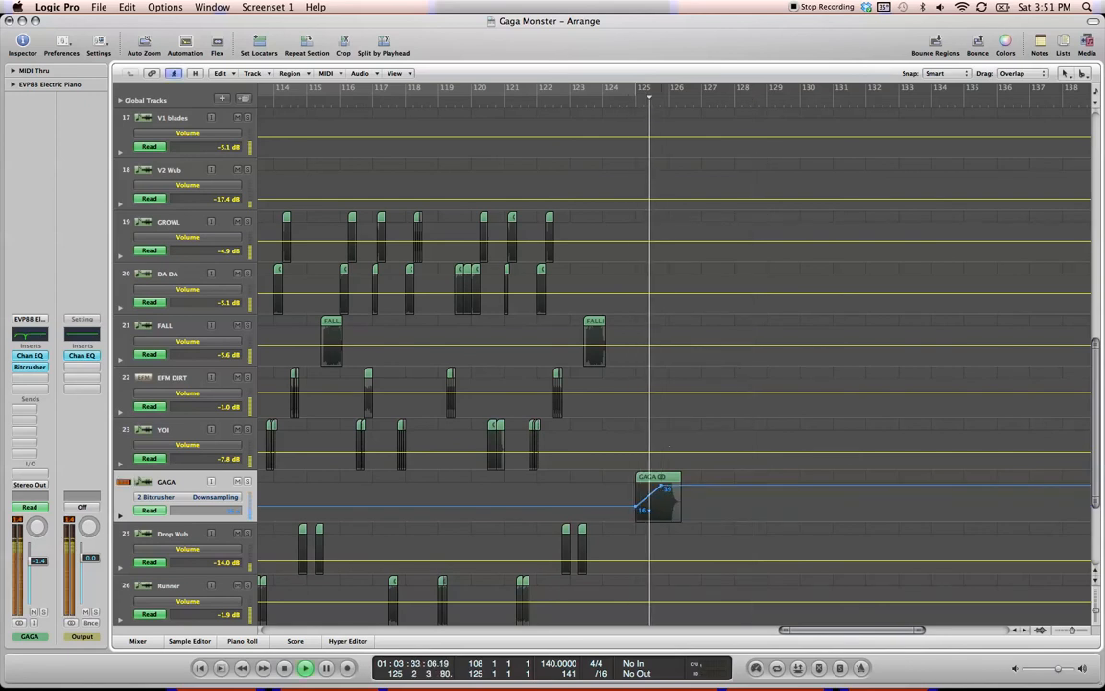
pyautogui.press('space')
pyautogui.moveTo(668, 489)
pyautogui.mouseDown()
pyautogui.moveTo(648, 491)
pyautogui.moveTo(669, 492)
pyautogui.moveTo(655, 487)
pyautogui.moveTo(677, 510)
pyautogui.mouseUp()
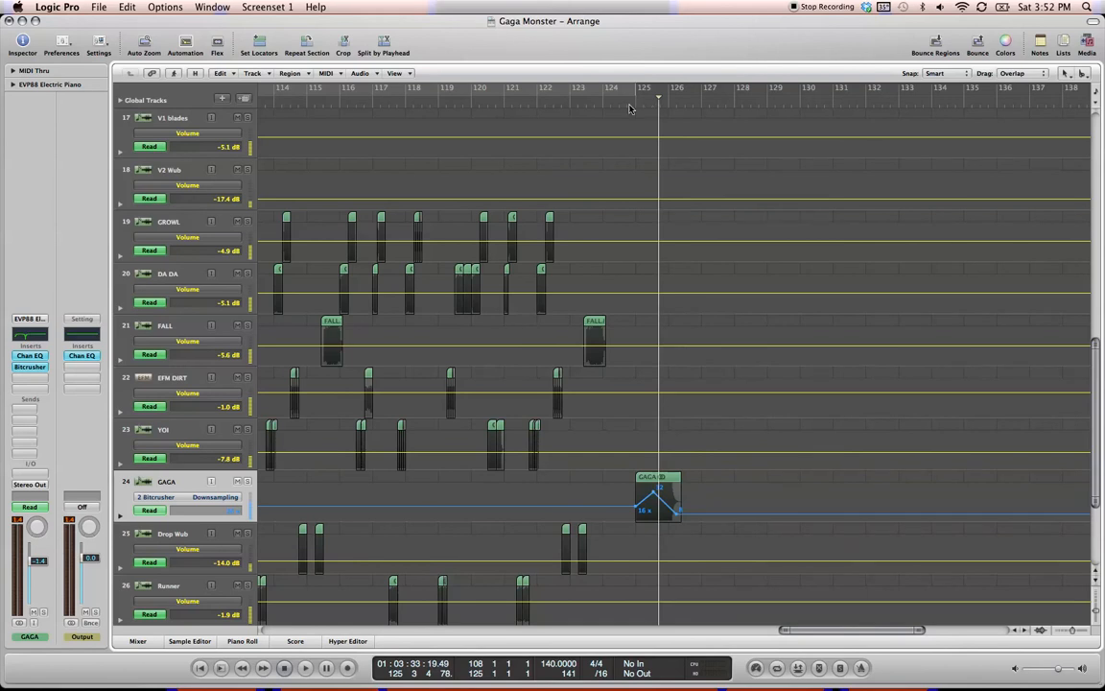
pyautogui.press('space')
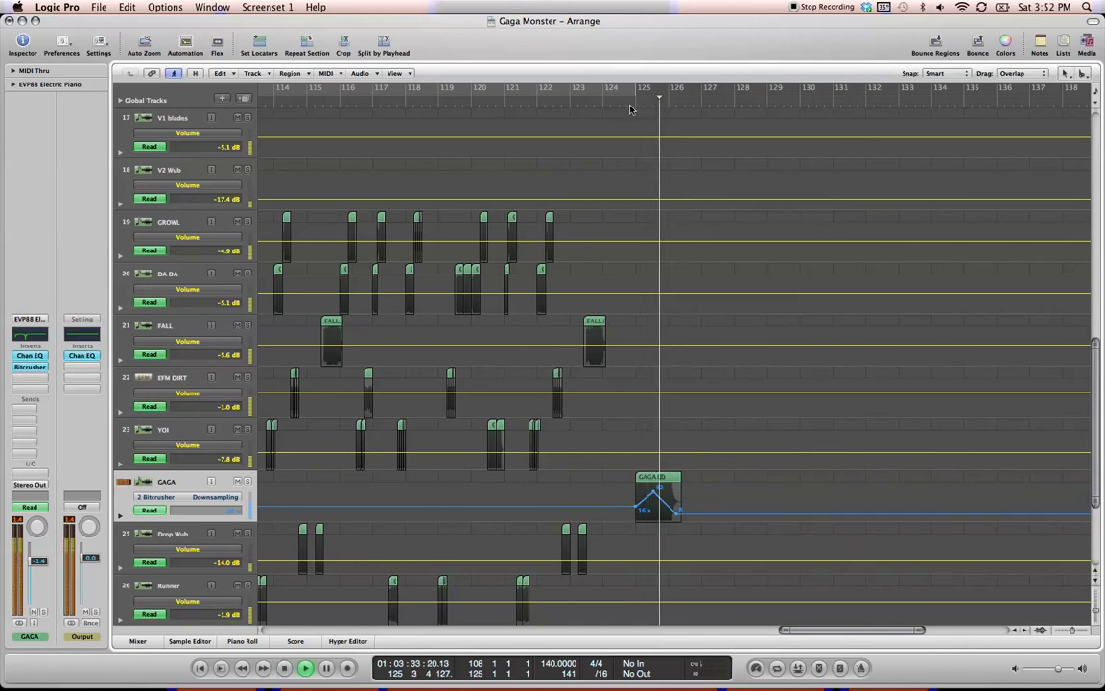
pyautogui.press('space')
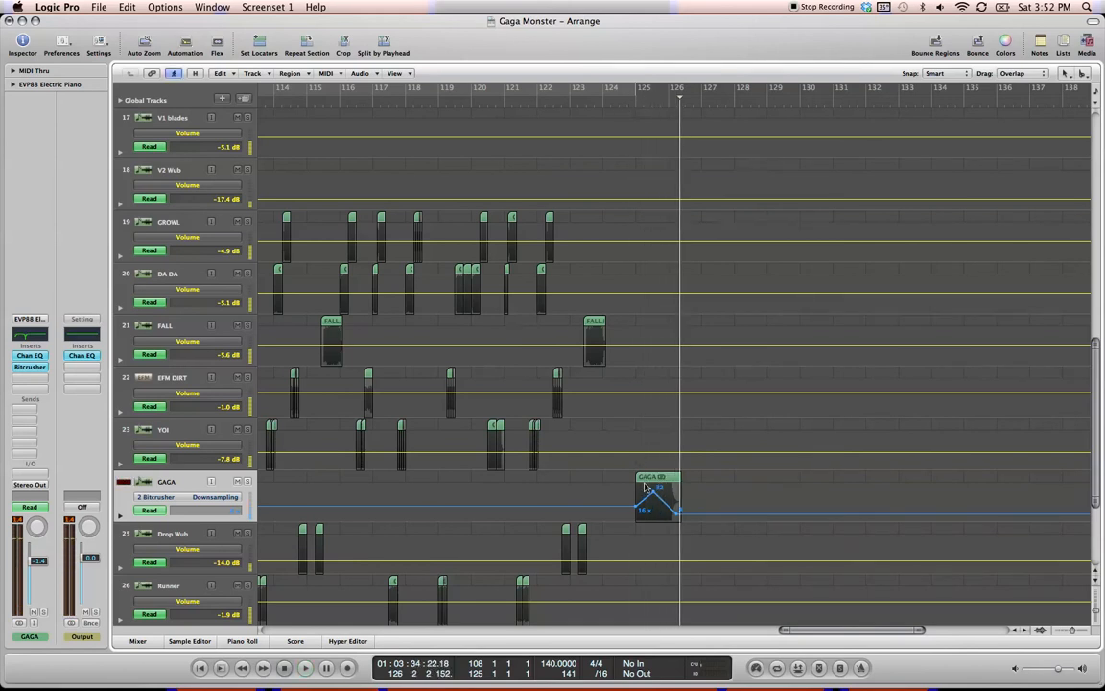
pyautogui.press('a')
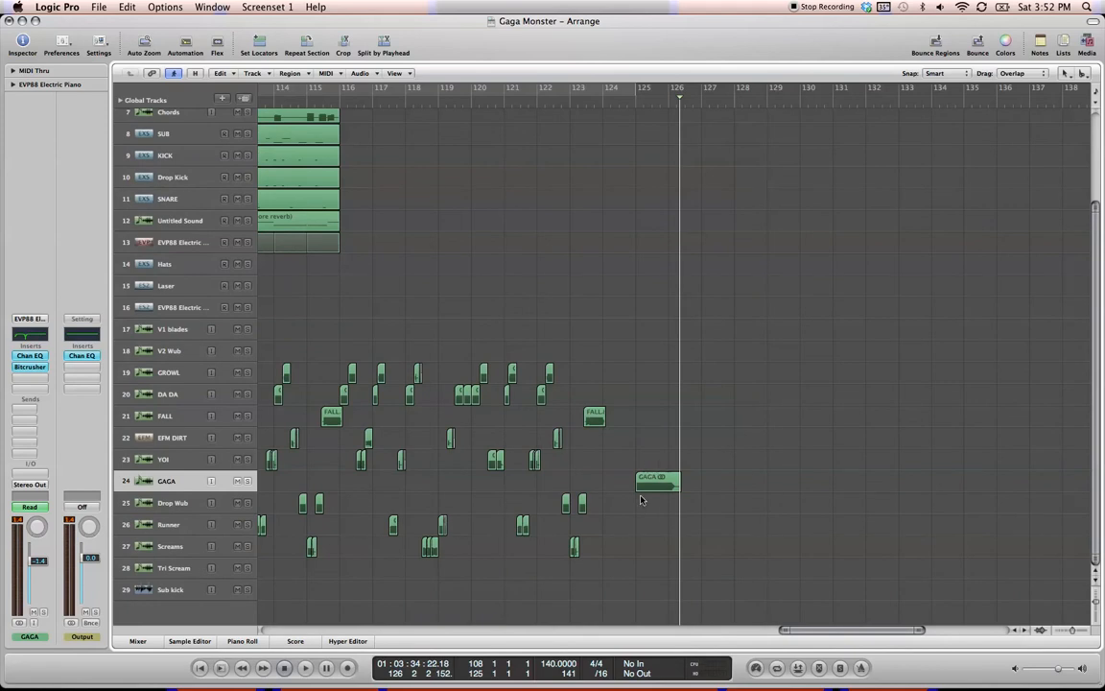
# Play the arrangement from around bar 120 and replay the GAGA region from bar 125 to compare the sounds.
pyautogui.hotkey('ctrl', 'Left')
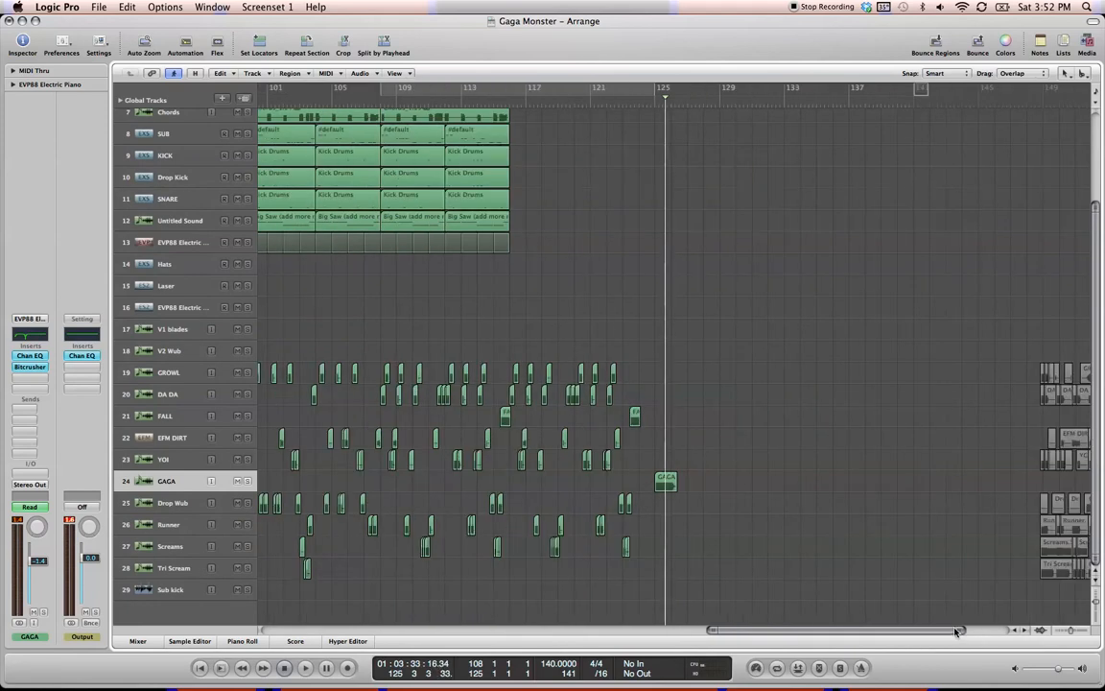
pyautogui.hotkey('ctrl', 'Left')
pyautogui.hotkey('ctrl', 'Right')
pyautogui.moveTo(929, 631); pyautogui.dragTo(863, 638)
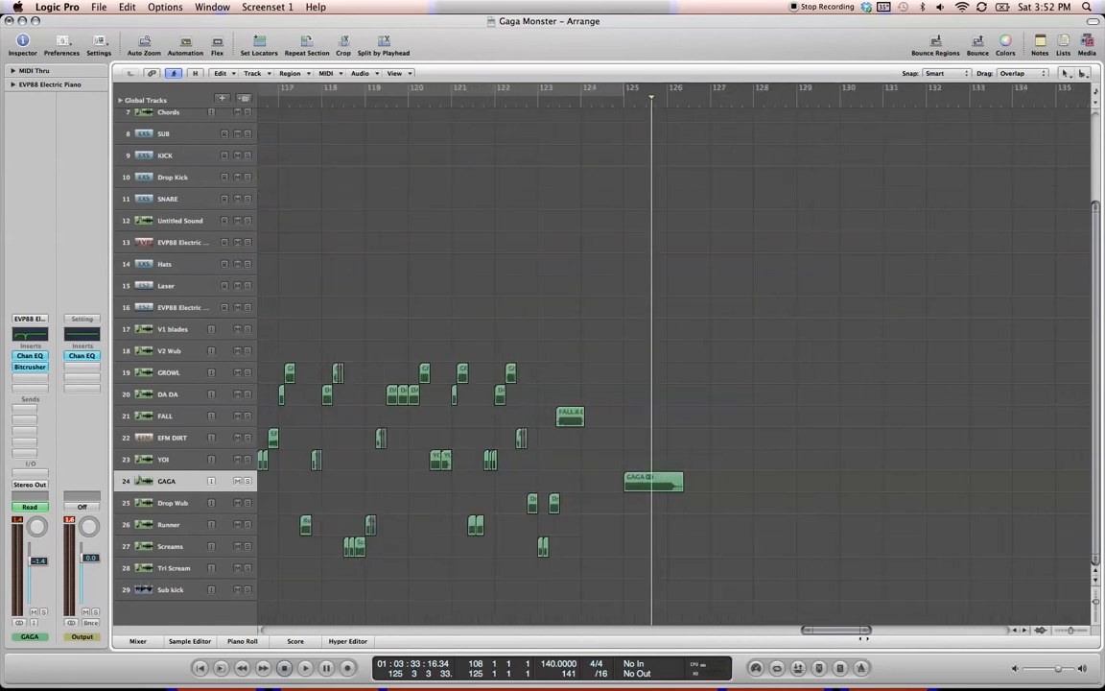
pyautogui.doubleClick(394, 89)
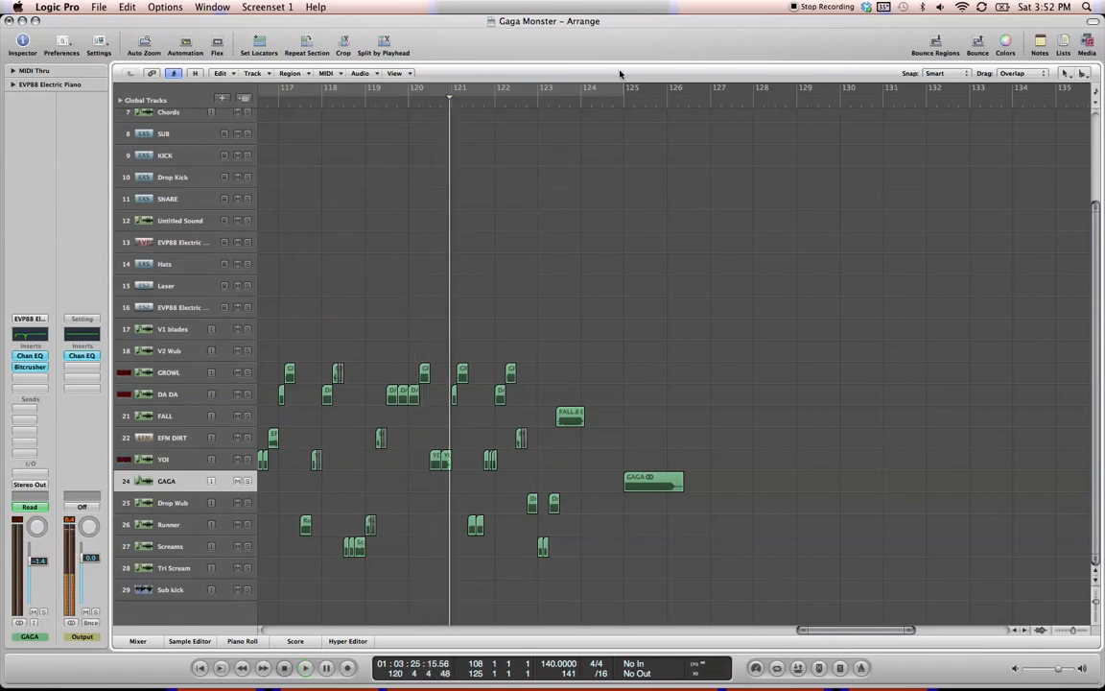
pyautogui.click(620, 96)
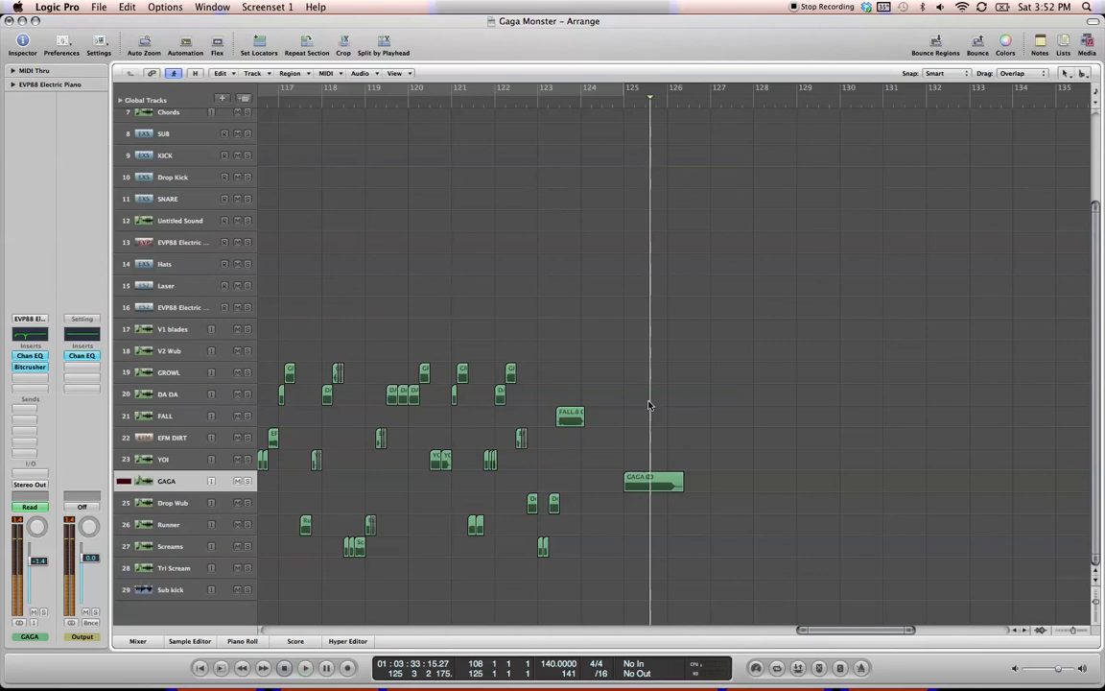
pyautogui.click(622, 102)
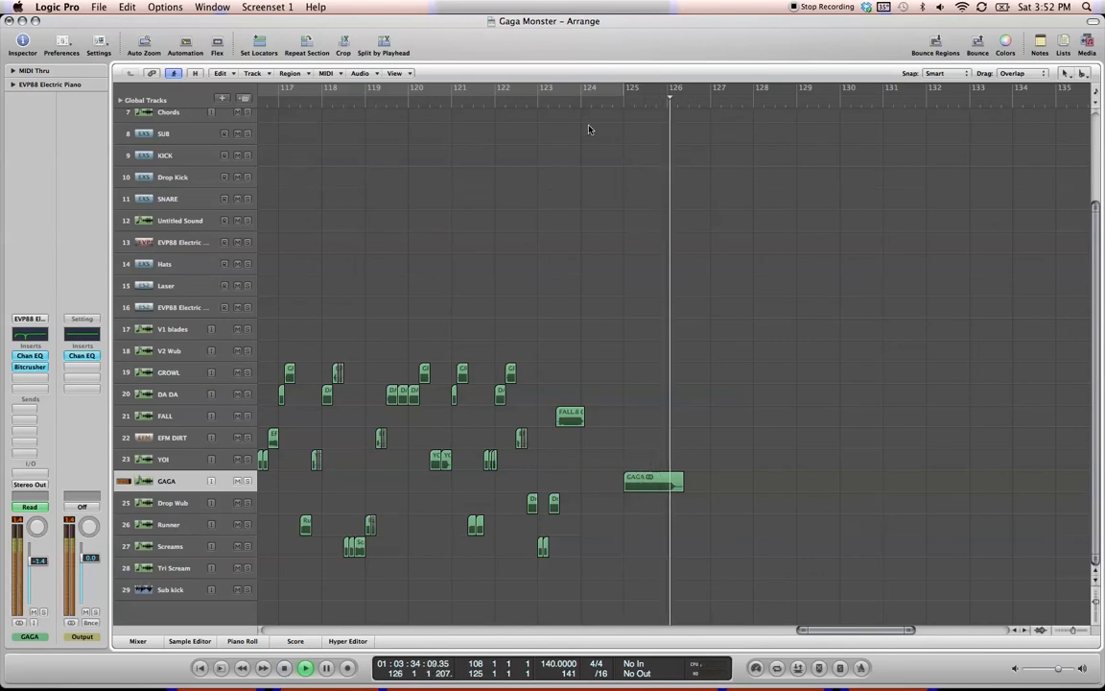
pyautogui.click(616, 103)
pyautogui.press('space')
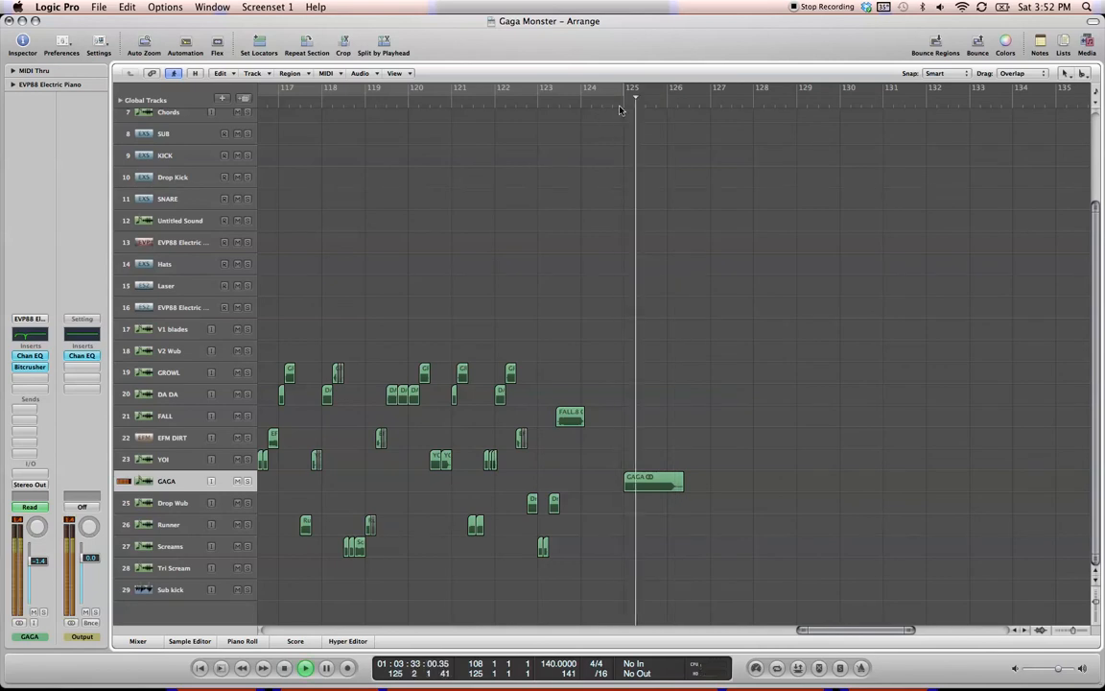
pyautogui.press('space')
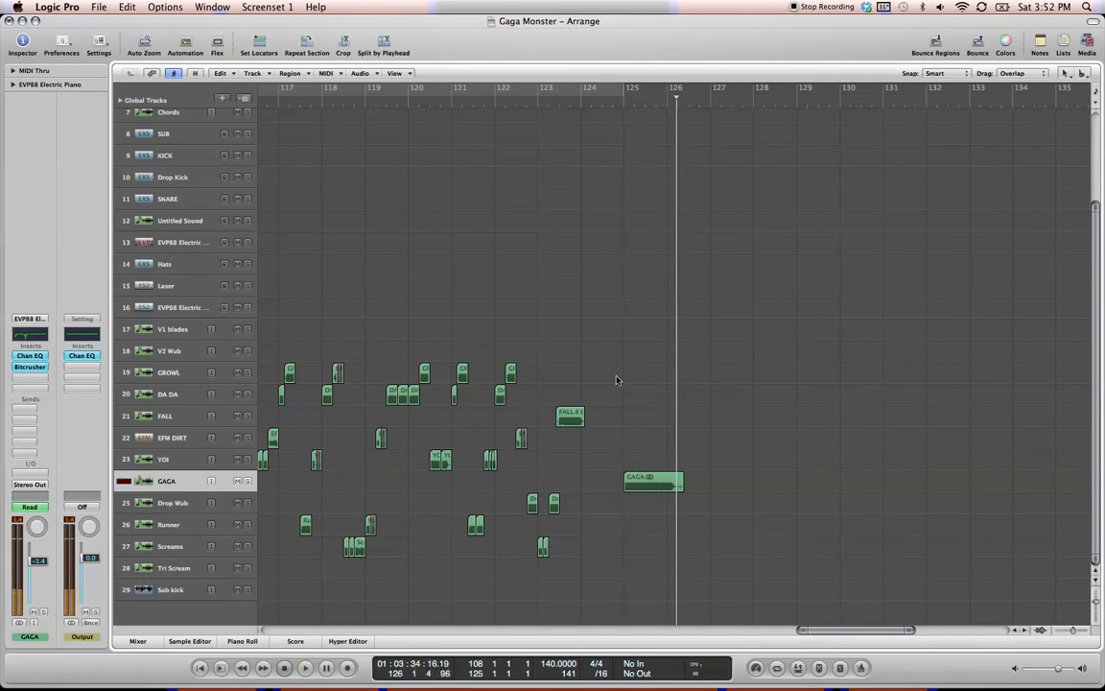
# Duplicate the GAGA region to around bar 127 and time-compress the one near bar 125 to about one bar long.
pyautogui.moveTo(909, 633); pyautogui.dragTo(884, 633)
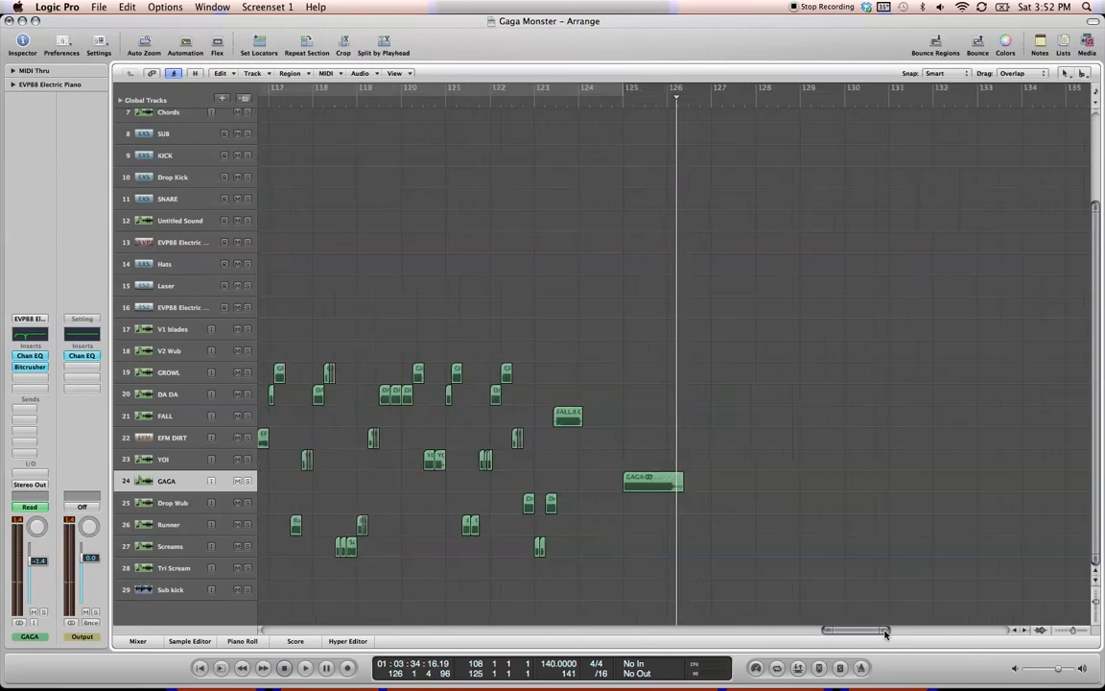
pyautogui.moveTo(637, 484)
pyautogui.mouseDown()
pyautogui.moveTo(753, 488)
pyautogui.moveTo(653, 495)
pyautogui.mouseUp()
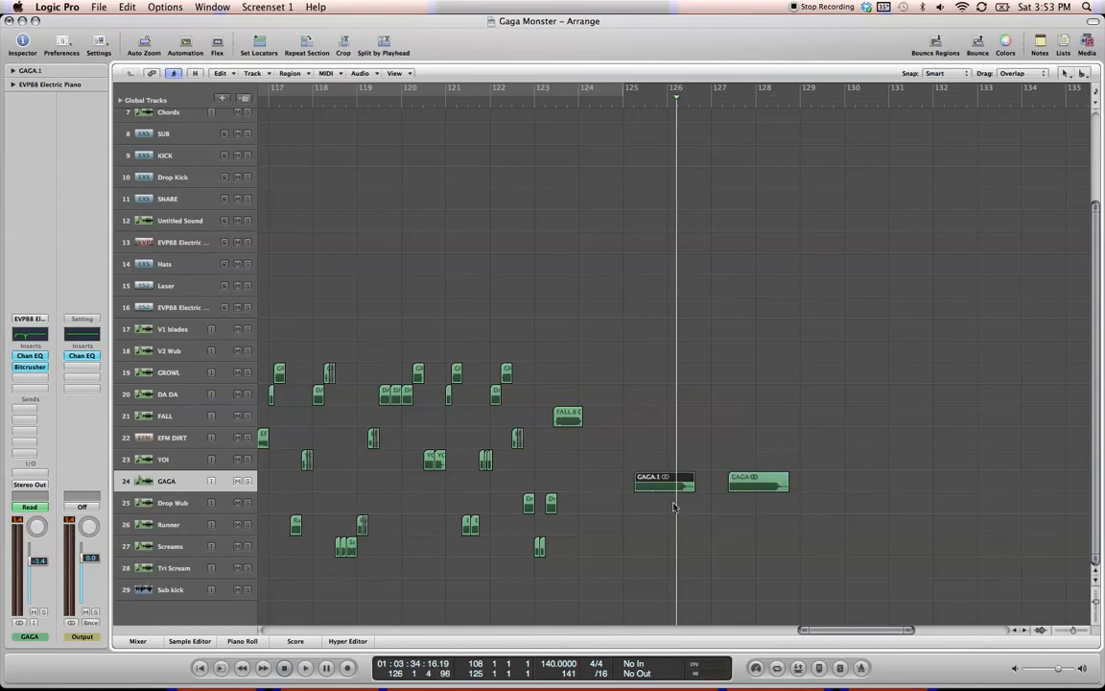
pyautogui.click(669, 483)
pyautogui.press('Delete')
pyautogui.click(660, 487)
pyautogui.moveTo(661, 490); pyautogui.dragTo(677, 487)
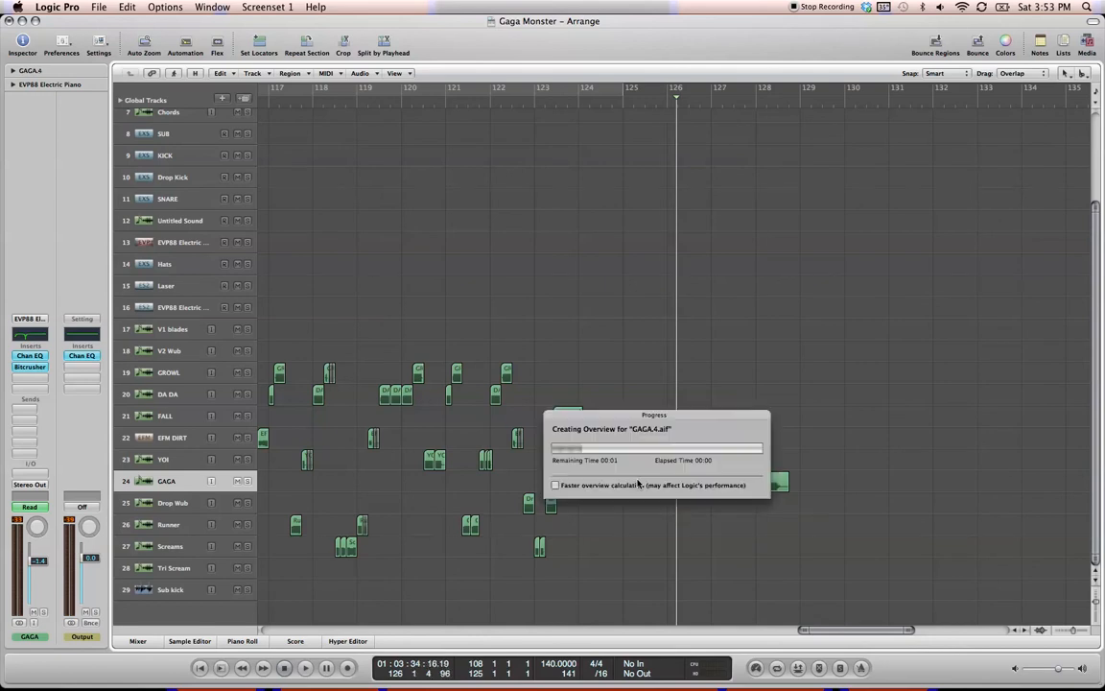
pyautogui.click(625, 278)
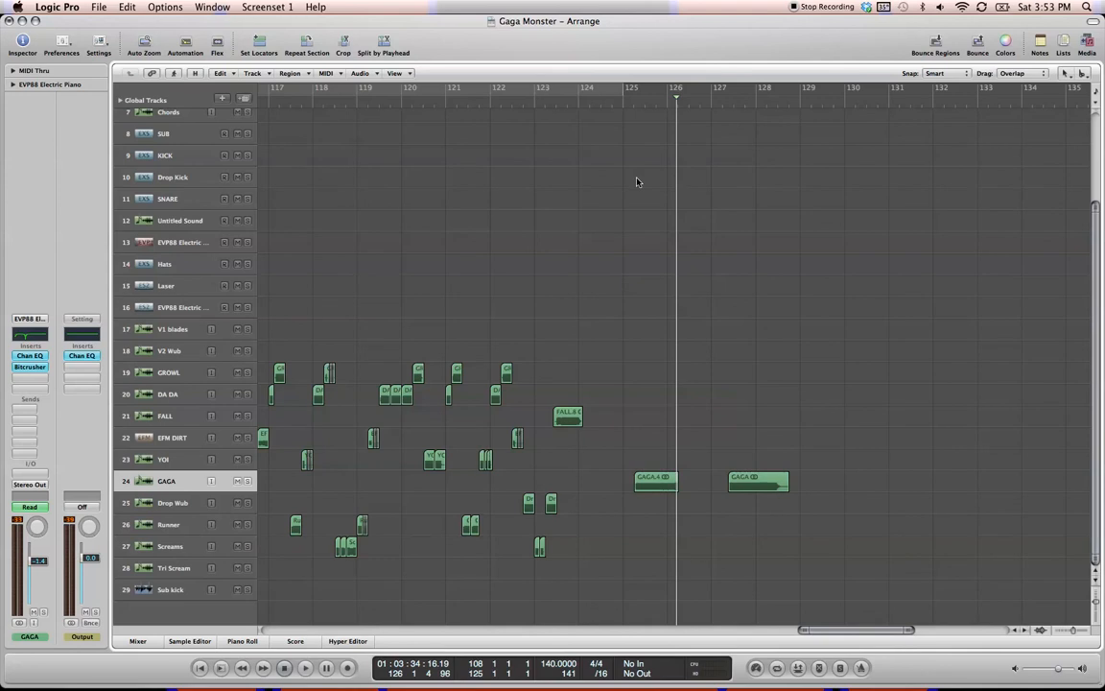
# Play the time-compressed GAGA region from around bar 125.
pyautogui.click(629, 102)
pyautogui.press('space')
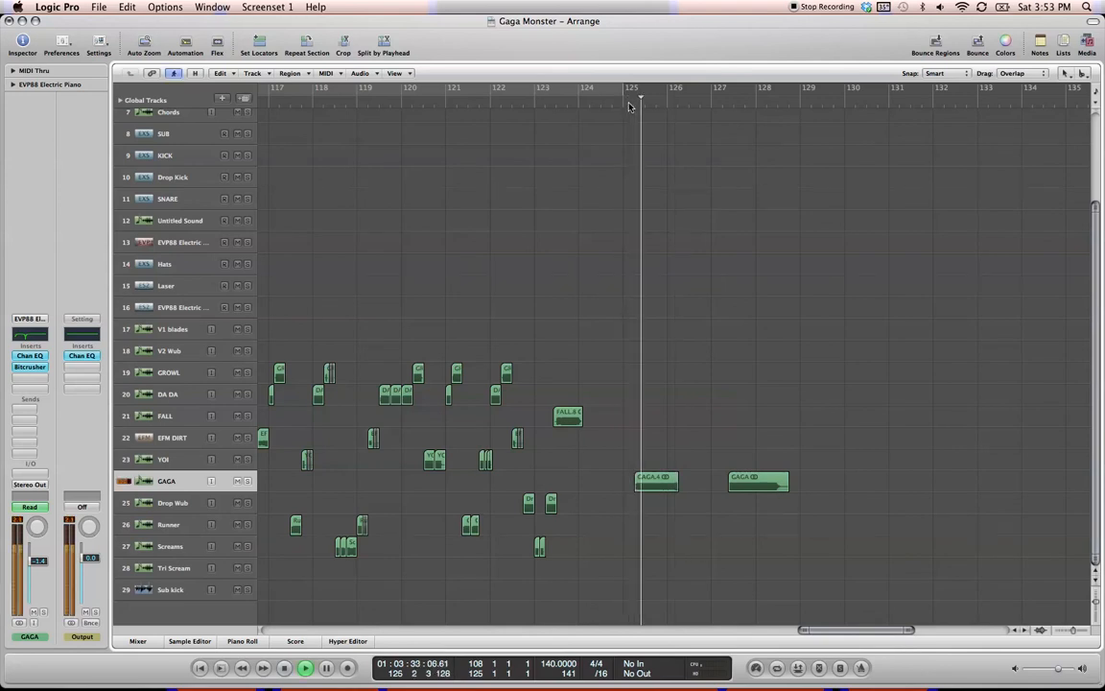
pyautogui.press('space')
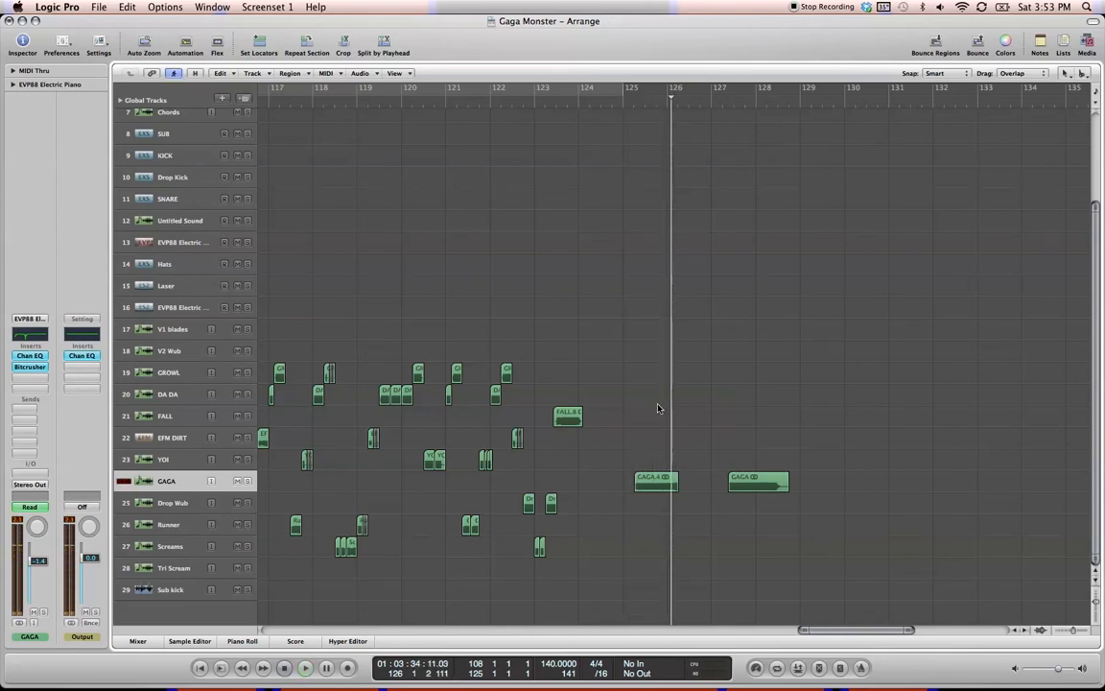
# Time-stretch the compressed GAGA region to end at about bar 127 and play it from around bar 125.
pyautogui.click(643, 488)
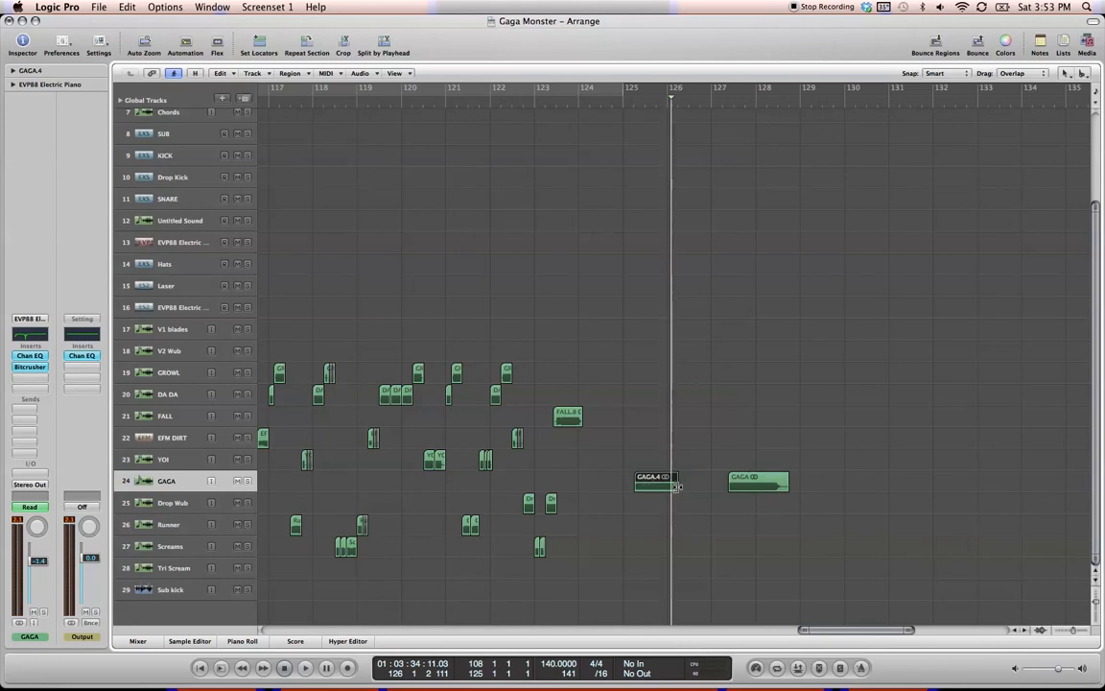
pyautogui.moveTo(677, 486); pyautogui.dragTo(711, 489)
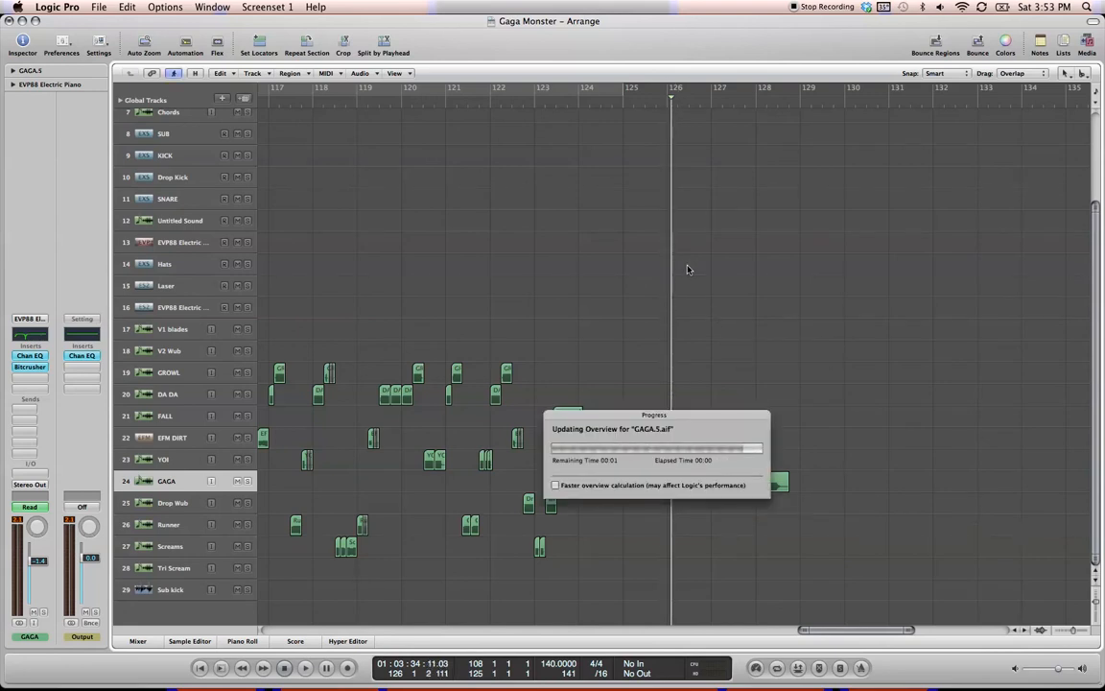
pyautogui.doubleClick(621, 100)
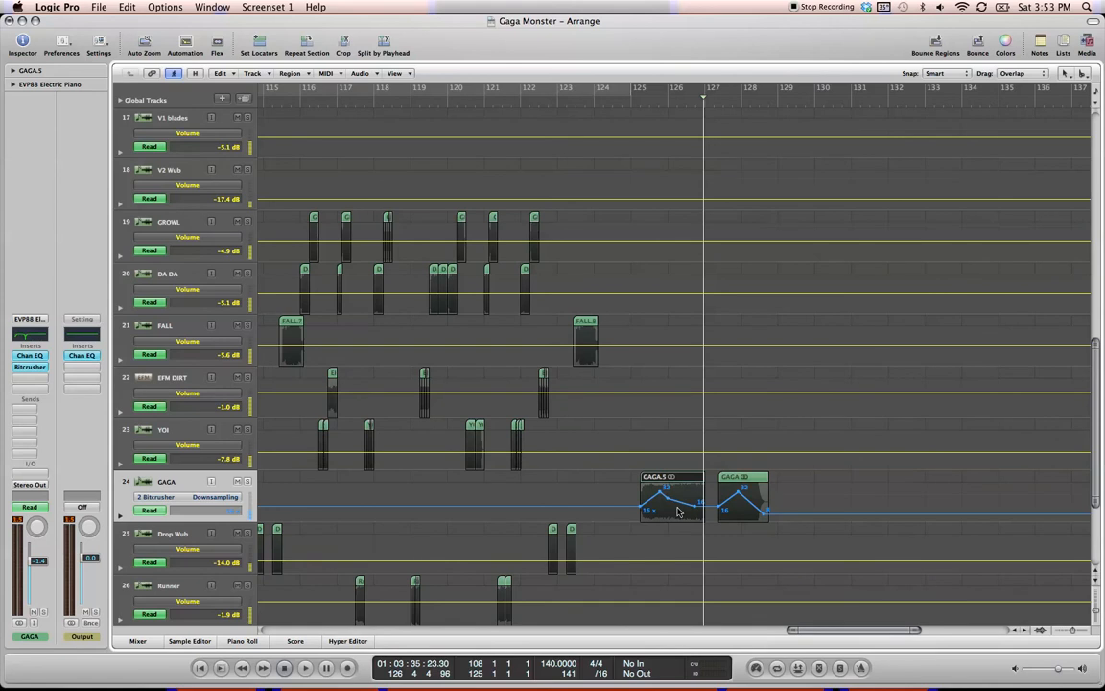
# Slice off the start of the stretched GAGA region, loop that slice once from bar 125, and move the remainder to about bar 126.
pyautogui.press('a')
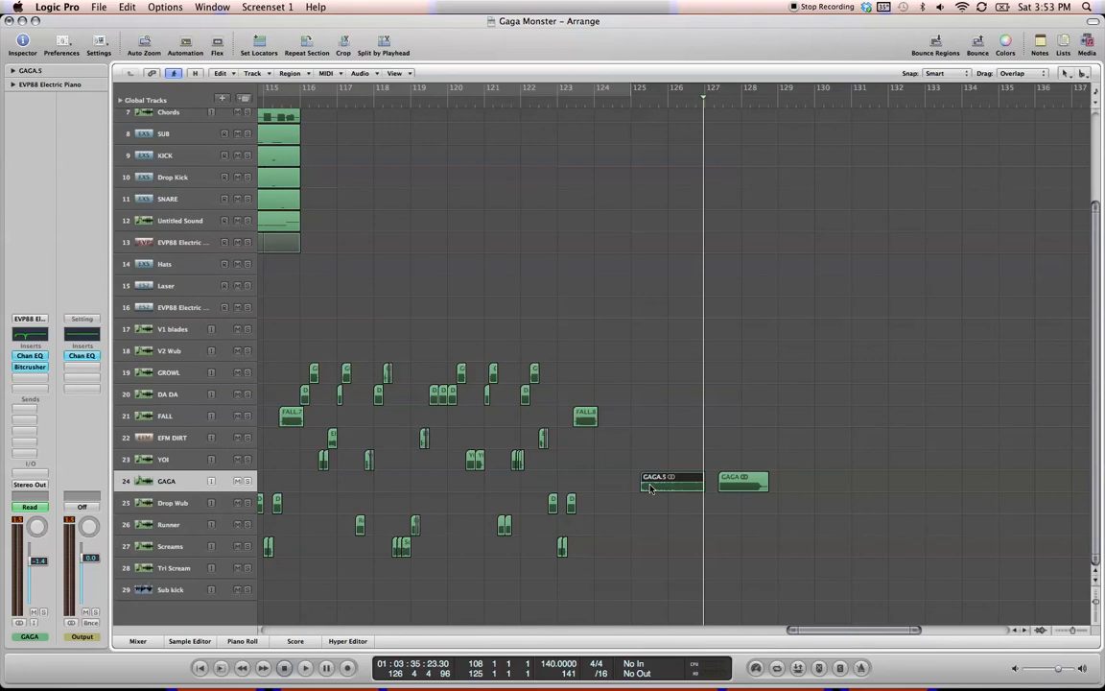
pyautogui.click(650, 489)
pyautogui.moveTo(663, 485); pyautogui.dragTo(691, 484)
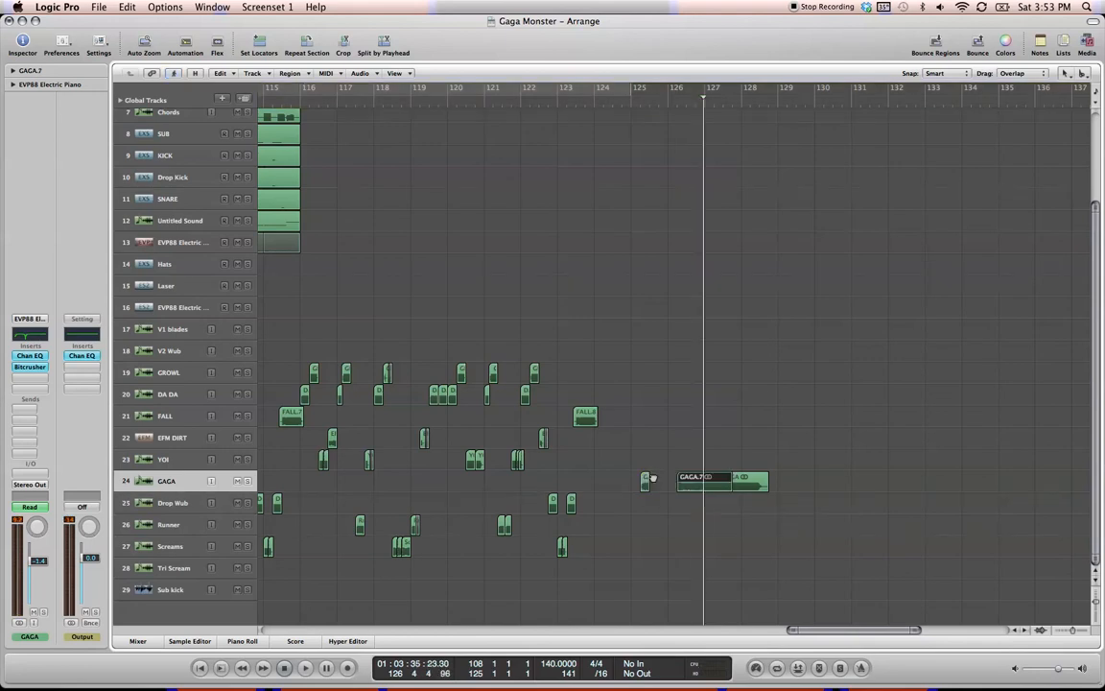
pyautogui.click(649, 479)
pyautogui.moveTo(643, 488); pyautogui.dragTo(633, 488)
# Cut a short slice from the start of the GAGA remainder, move it to bar 126, and play from about bar 125.
pyautogui.click(690, 489)
pyautogui.keyDown('super'); pyautogui.click(691, 489); pyautogui.keyUp('super')
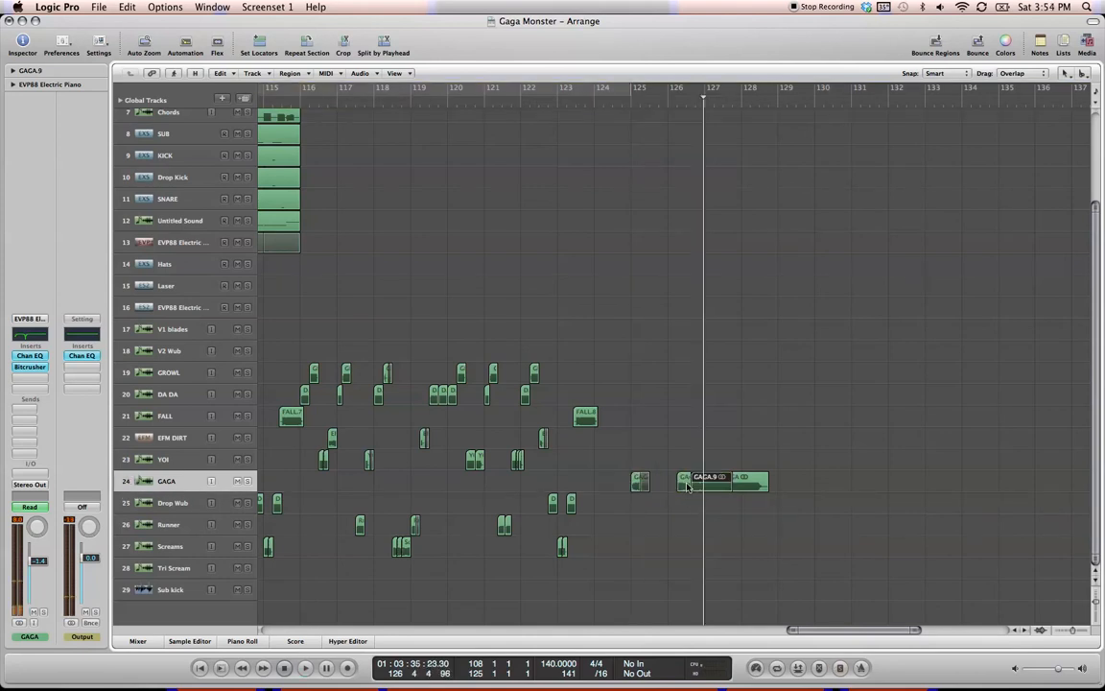
pyautogui.click(684, 487)
pyautogui.click(621, 98)
pyautogui.press('space')
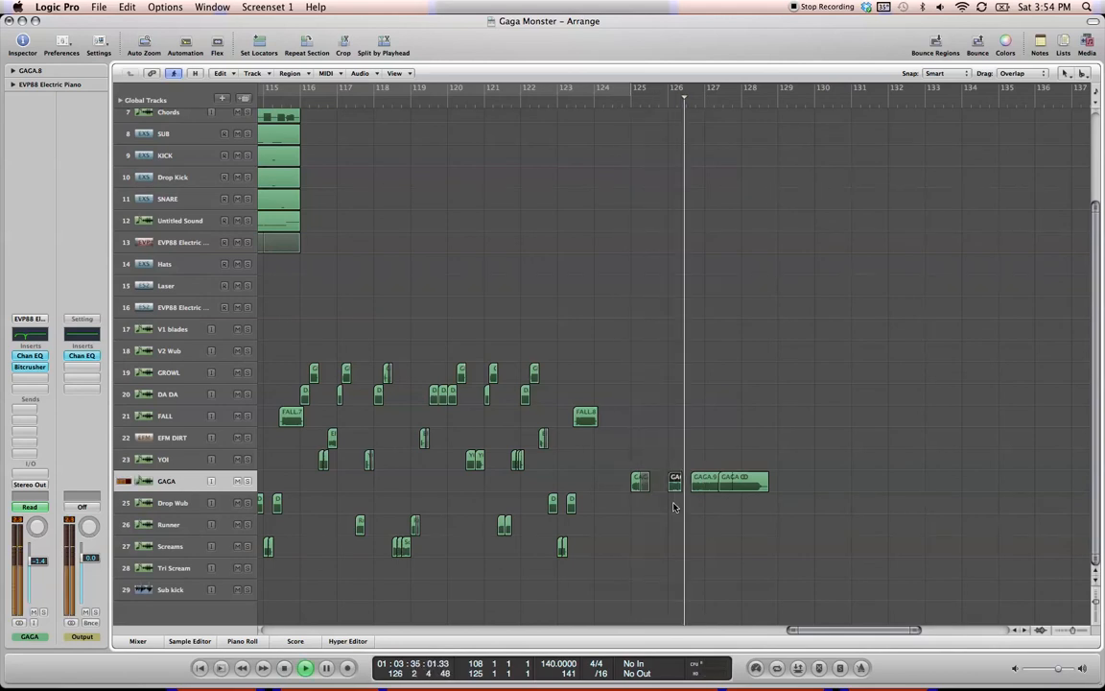
pyautogui.press('space')
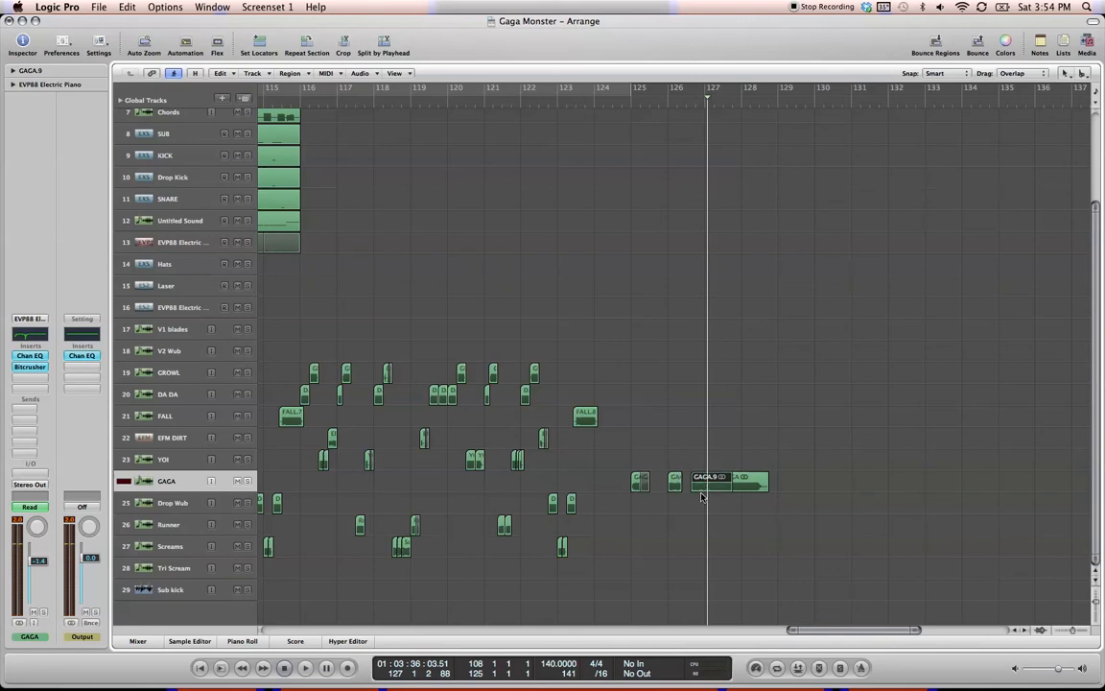
# Split the remaining GAGA piece at about bar 127 and reverse the audio of its first part.
pyautogui.click(697, 493)
pyautogui.press('space')
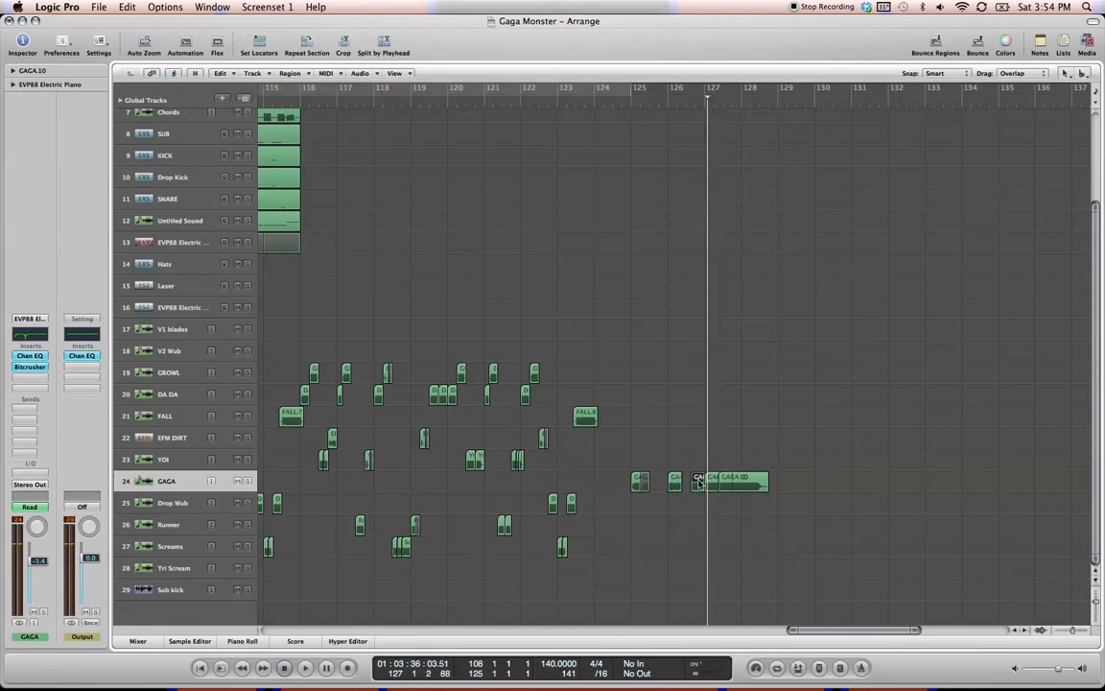
pyautogui.doubleClick(699, 483)
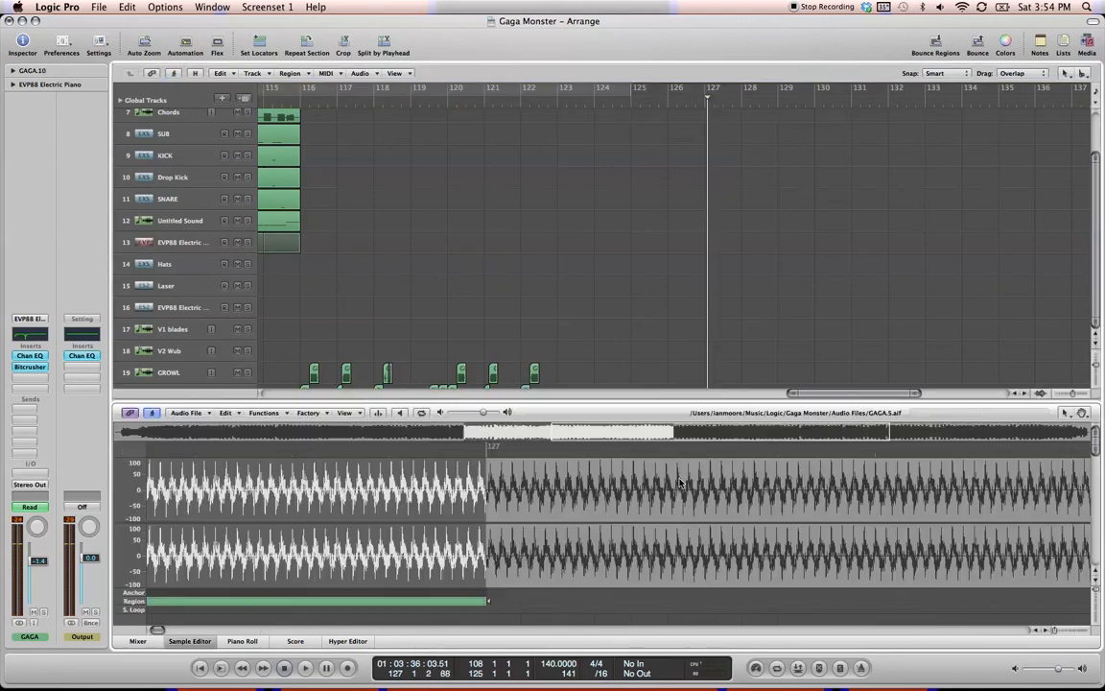
pyautogui.click(282, 415)
pyautogui.click(294, 492)
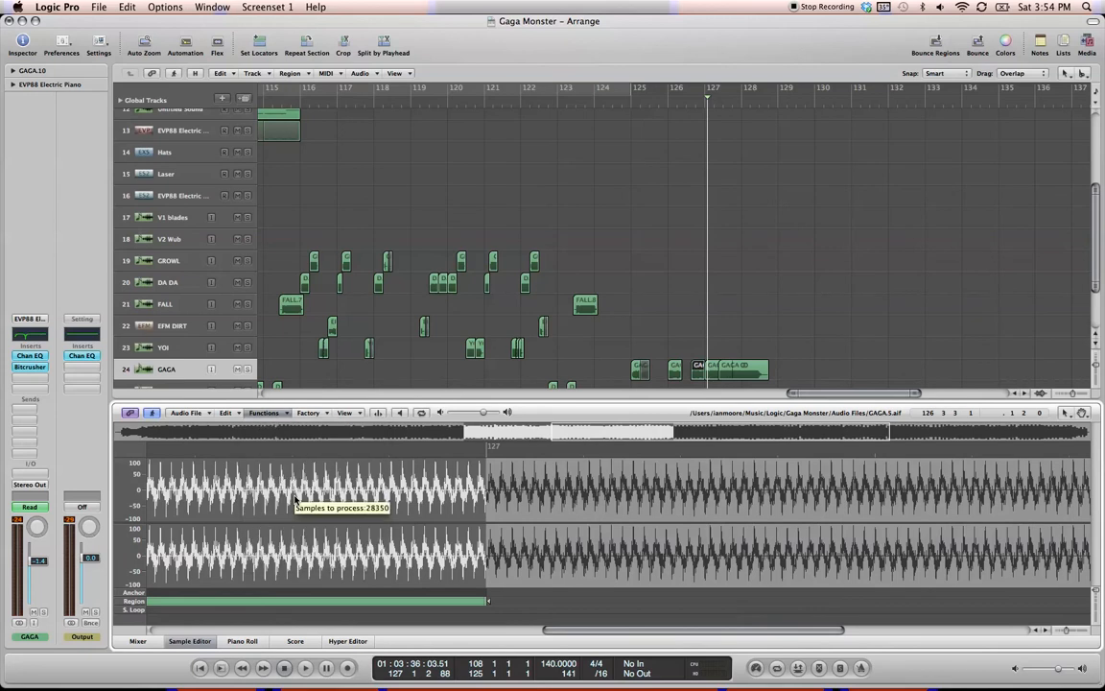
pyautogui.press('w')
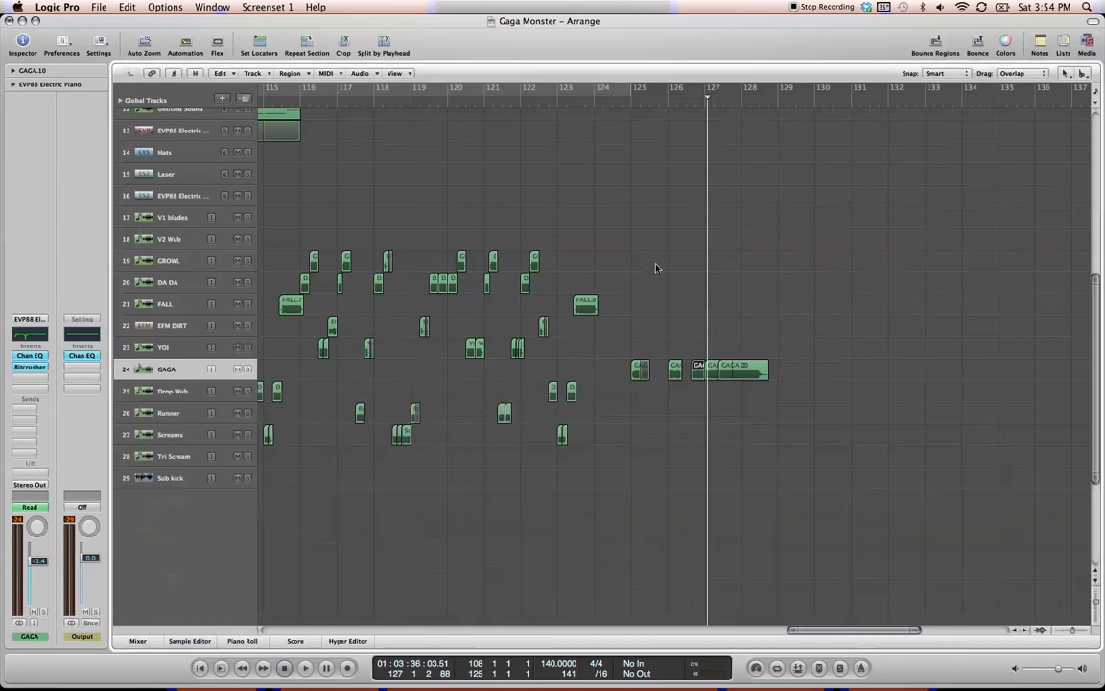
# Move the last GAGA region to bar 128 and play the sequence from about bar 125.
pyautogui.doubleClick(626, 104)
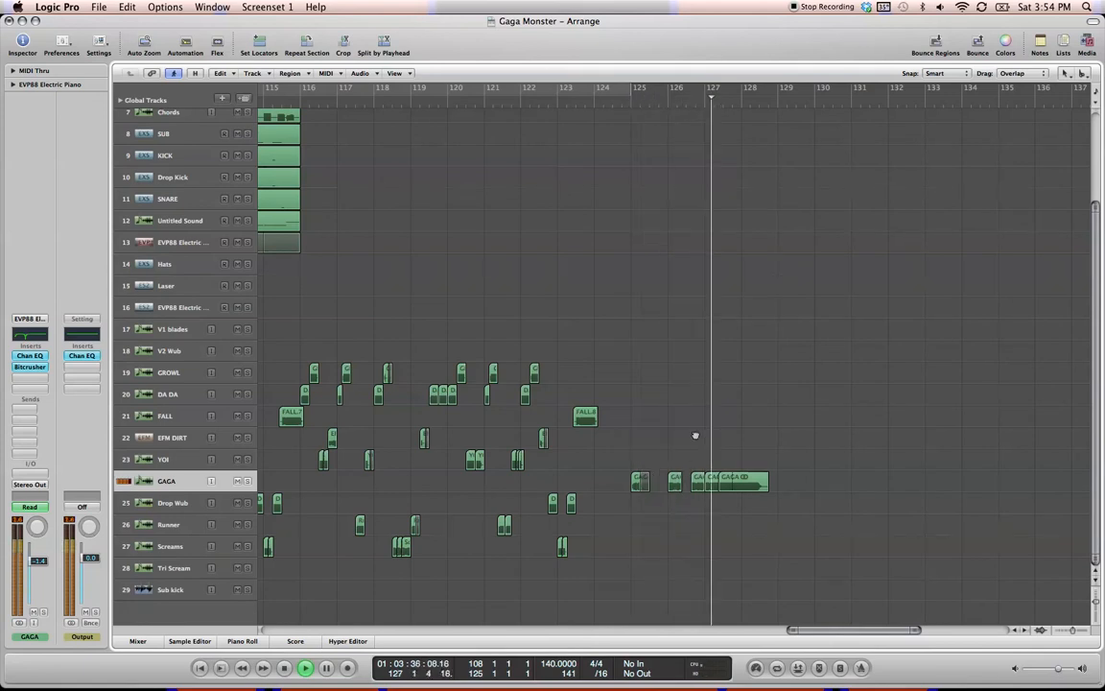
pyautogui.press('space')
pyautogui.moveTo(760, 486); pyautogui.dragTo(771, 488)
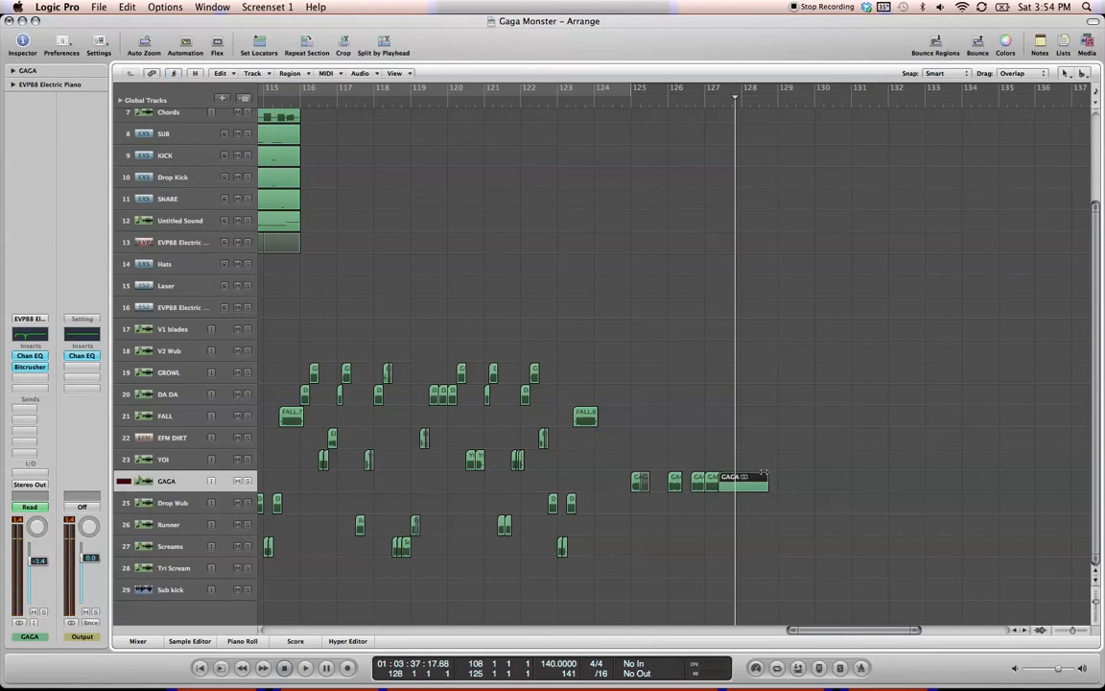
pyautogui.doubleClick(643, 106)
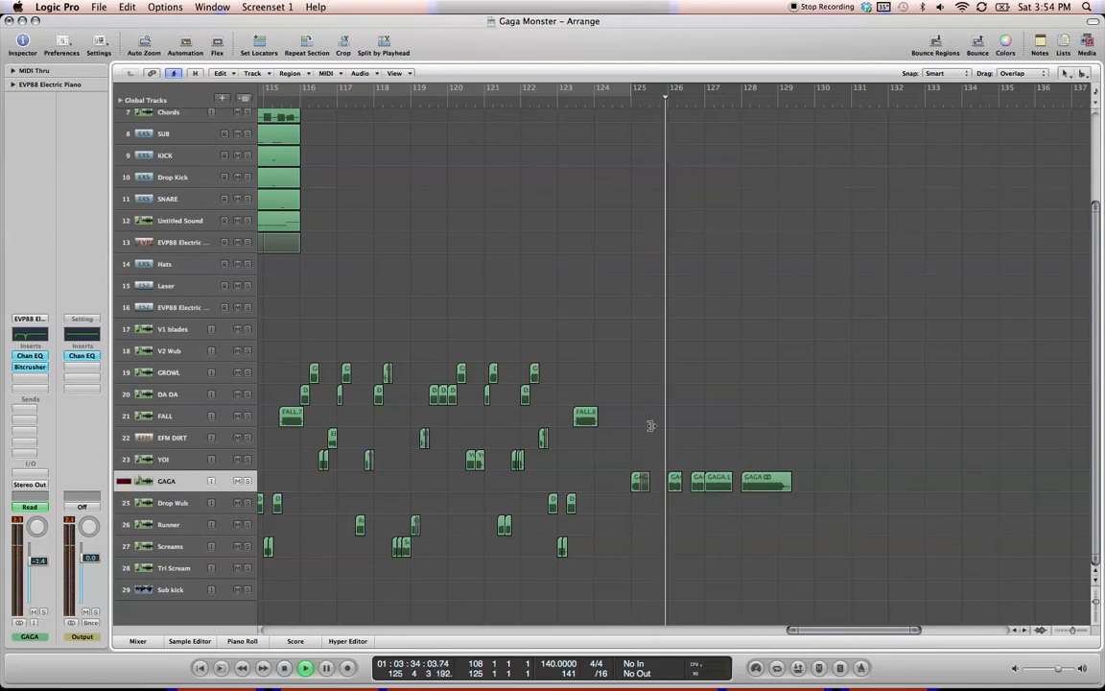
# Loop the short GAGA slice at bar 126 once and play it from about bar 126.
pyautogui.moveTo(682, 488)
pyautogui.mouseDown()
pyautogui.moveTo(671, 483)
pyautogui.moveTo(686, 483)
pyautogui.mouseUp()
pyautogui.doubleClick(664, 104)
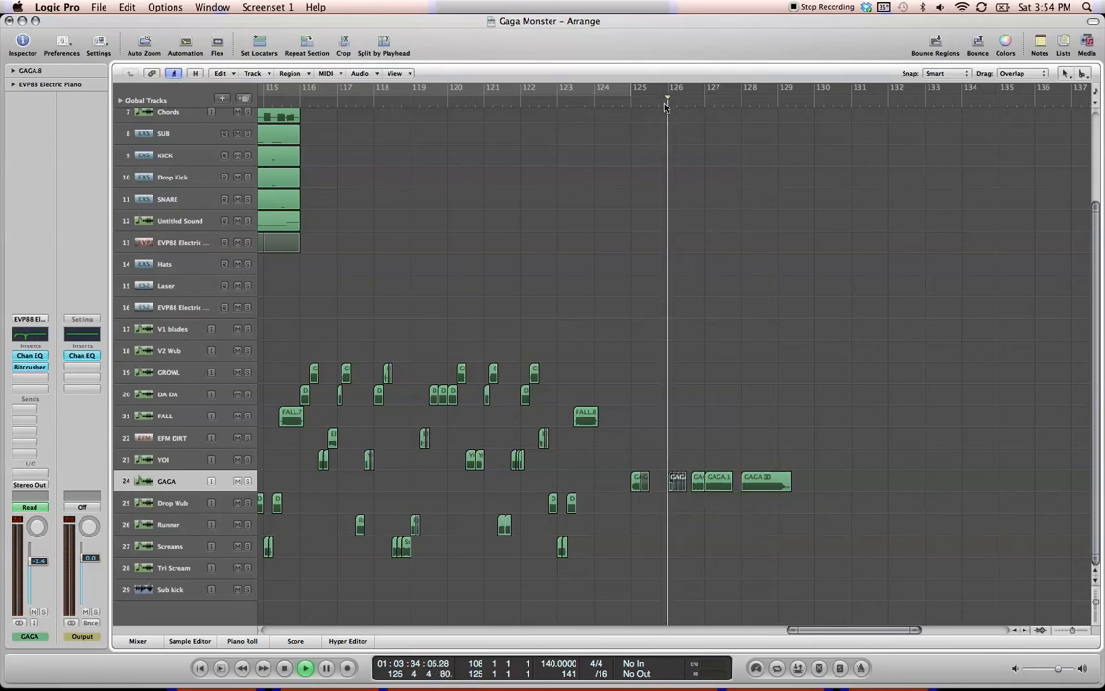
pyautogui.doubleClick(665, 105)
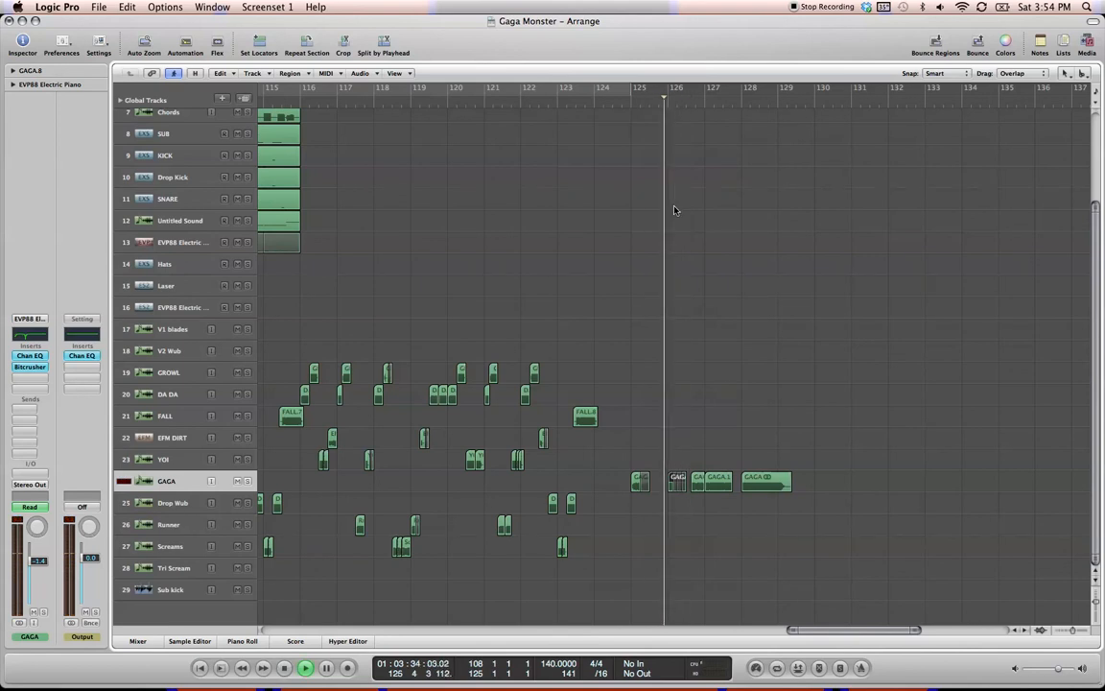
# Review the Bitcrusher Downsampling automation on the GAGA track and play its regions from about bar 126 and bar 125.
pyautogui.press('a')
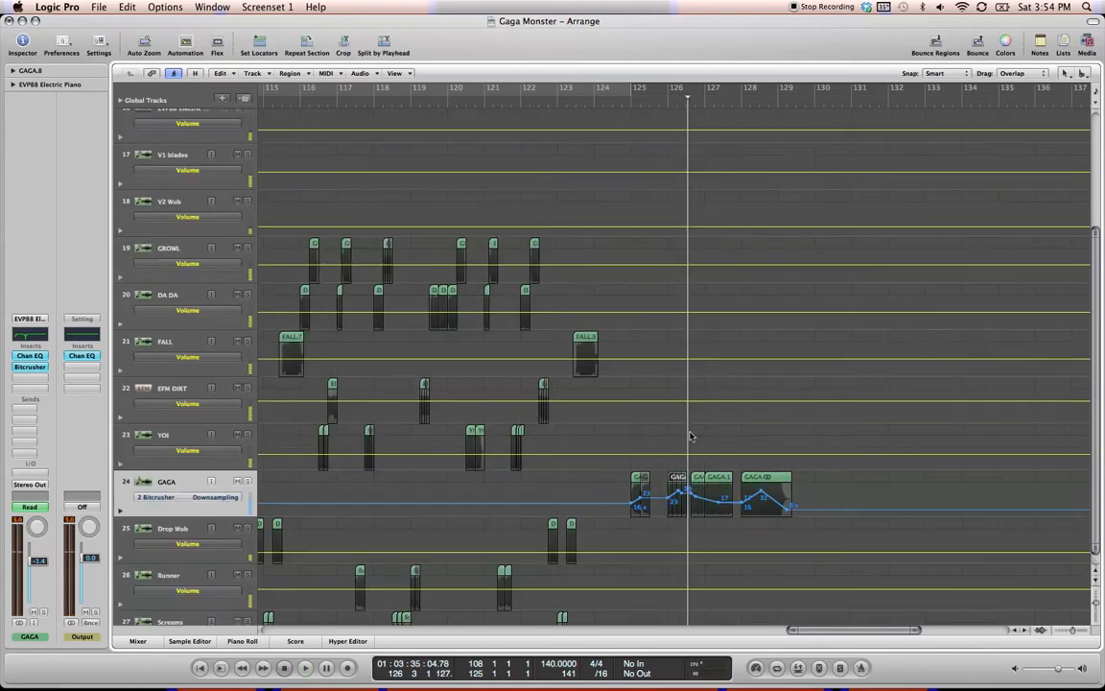
pyautogui.moveTo(669, 499); pyautogui.dragTo(811, 503)
pyautogui.click(810, 499)
pyautogui.doubleClick(667, 104)
pyautogui.press('a')
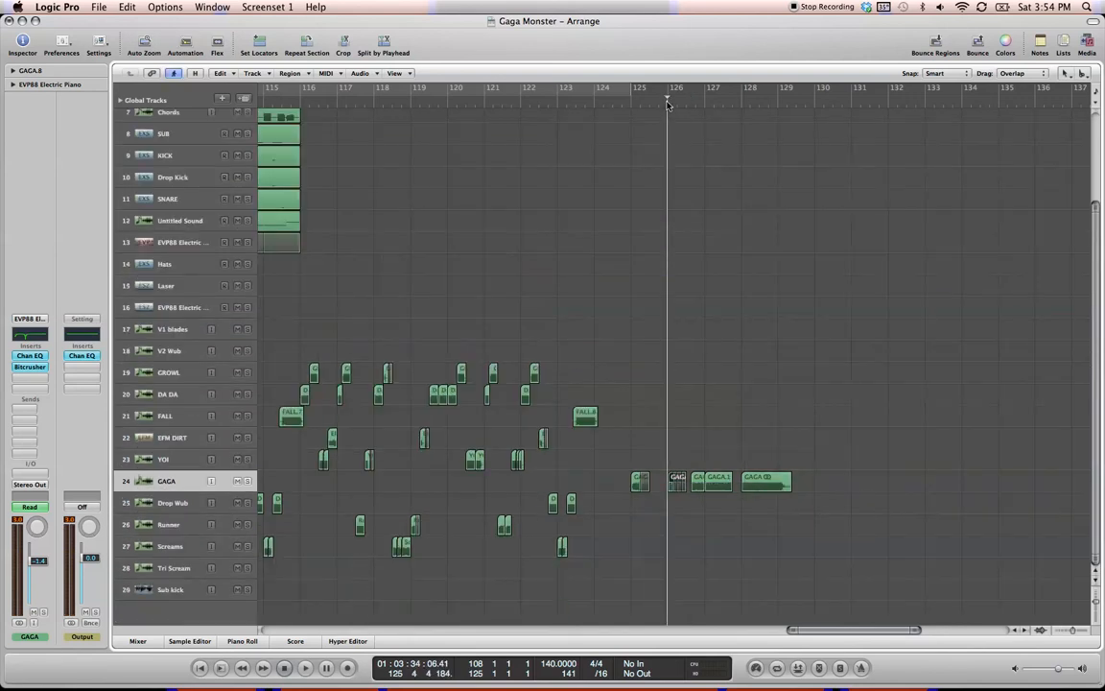
pyautogui.press('space')
pyautogui.click(625, 105)
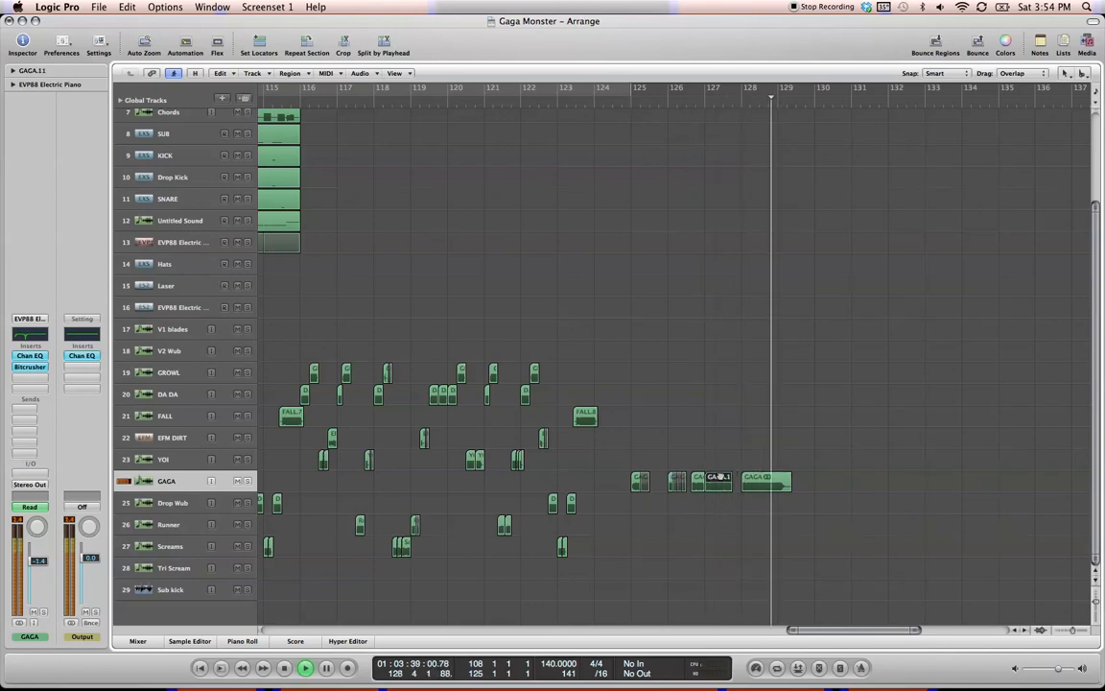
pyautogui.press('space')
# Move the GAGA piece at bar 127 to about bar 132, and separate the tail of the bar 128 region to just before bar 130.
pyautogui.moveTo(725, 483); pyautogui.dragTo(917, 487)
pyautogui.click(774, 485)
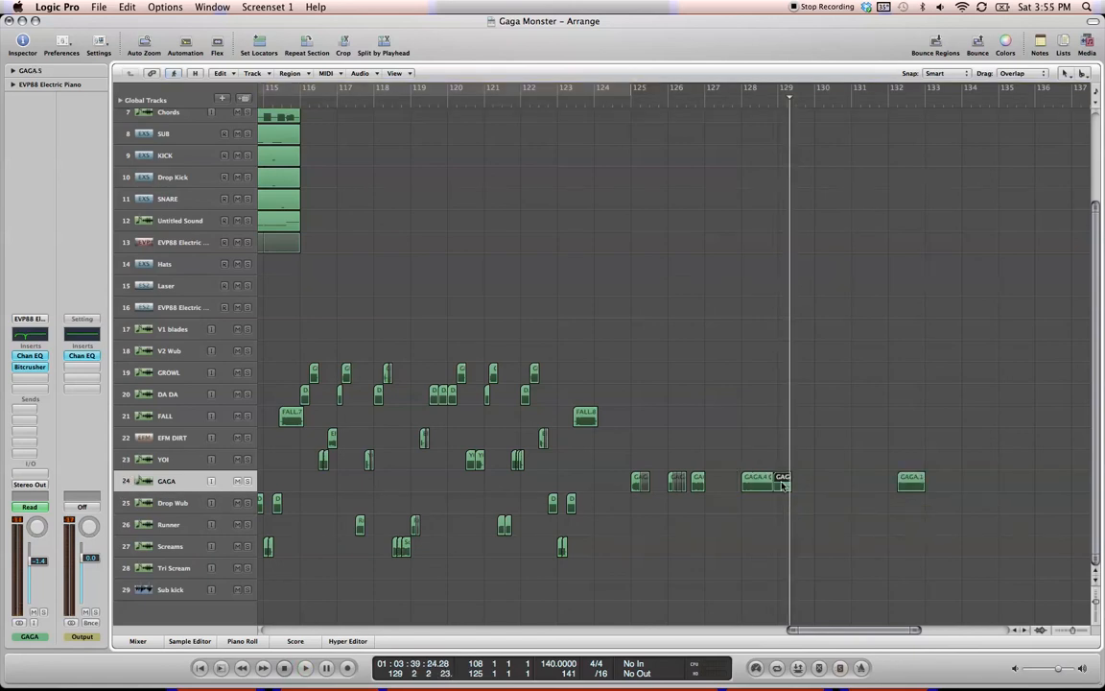
pyautogui.moveTo(782, 485); pyautogui.dragTo(813, 485)
# Reverse the audio of the separated GAGA tail near bar 130 and play it.
pyautogui.doubleClick(813, 485)
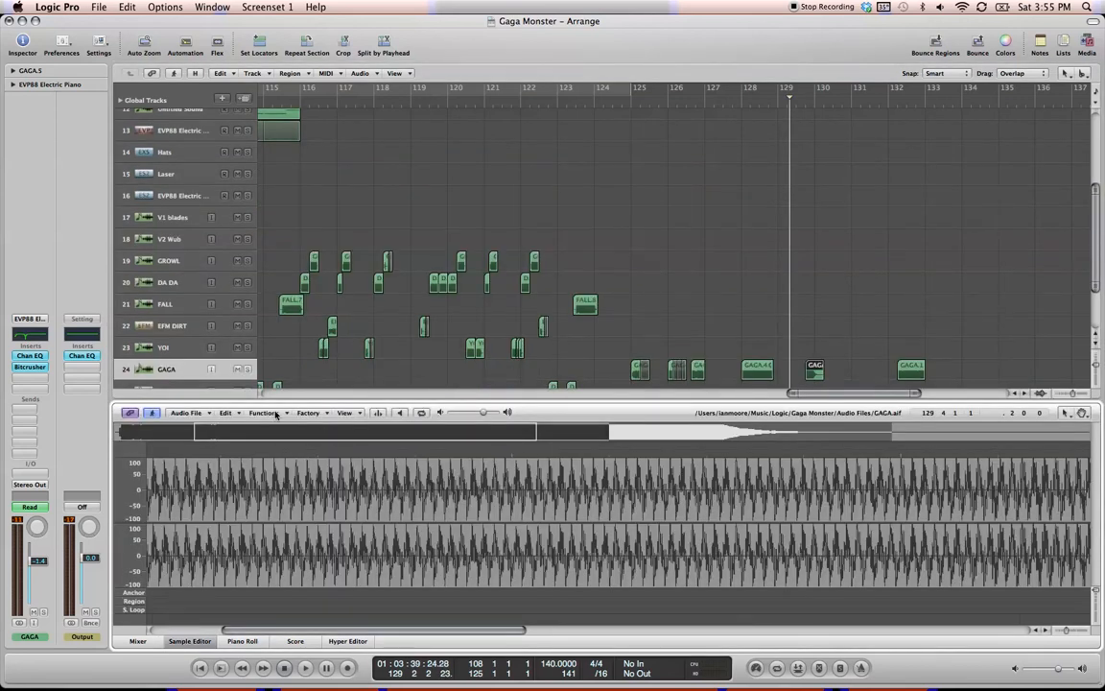
pyautogui.click(276, 415)
pyautogui.click(291, 484)
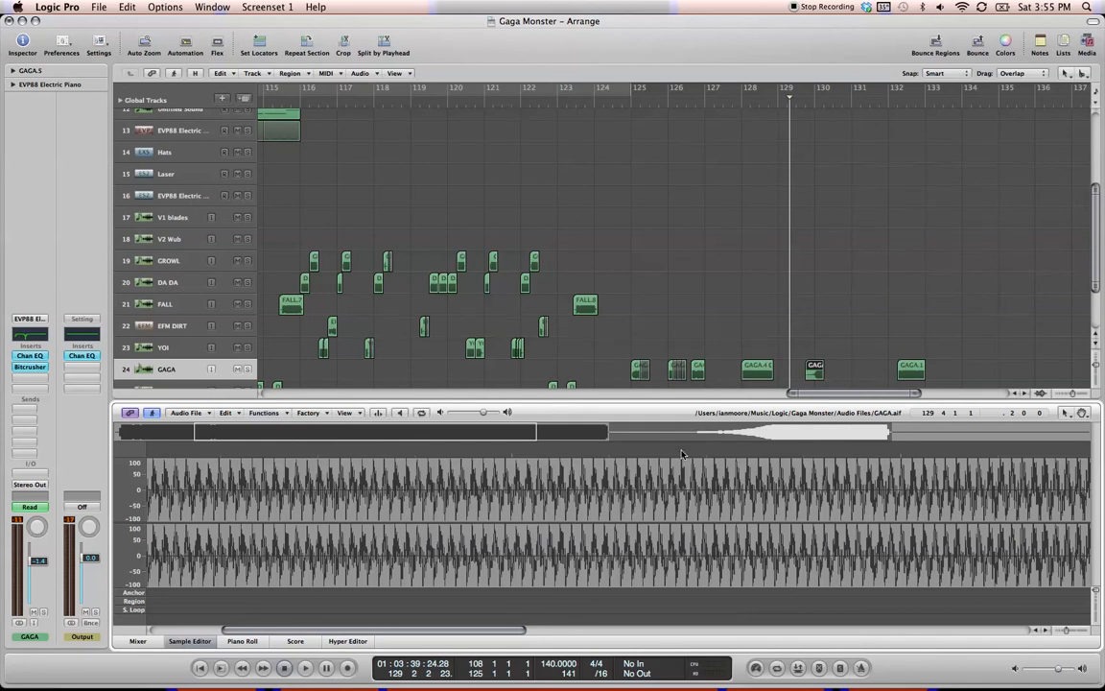
pyautogui.press('w')
pyautogui.press('space')
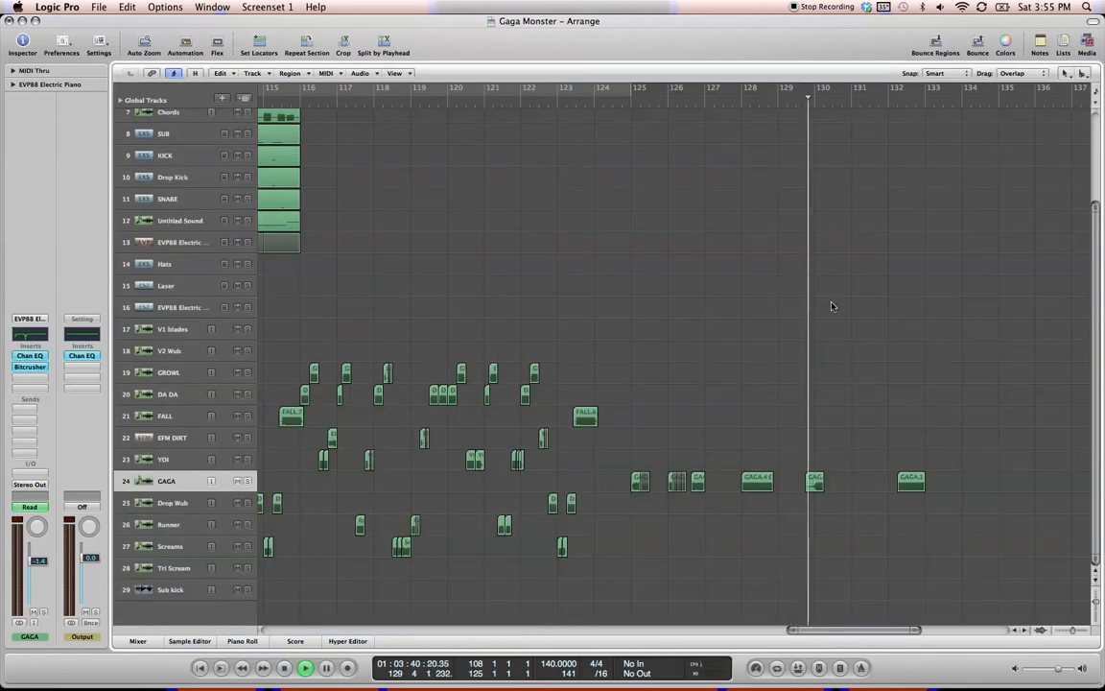
pyautogui.press('space')
# Move the reversed GAGA tail to about the middle of bar 127 and play from about bar 127.
pyautogui.moveTo(815, 492); pyautogui.dragTo(732, 492)
pyautogui.doubleClick(717, 89)
pyautogui.press('space')
# Move a GROWL region from bar 118 to bar 128, place the long GAGA region right after it, and play from bar 127.
pyautogui.click(753, 487)
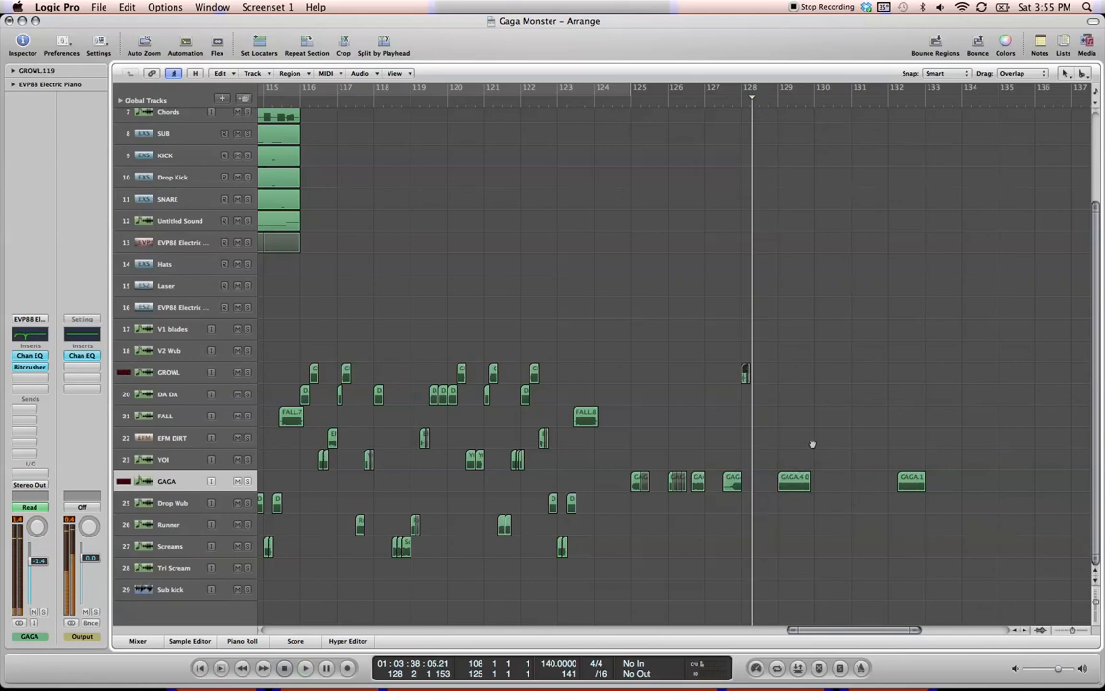
pyautogui.moveTo(792, 483); pyautogui.dragTo(767, 483)
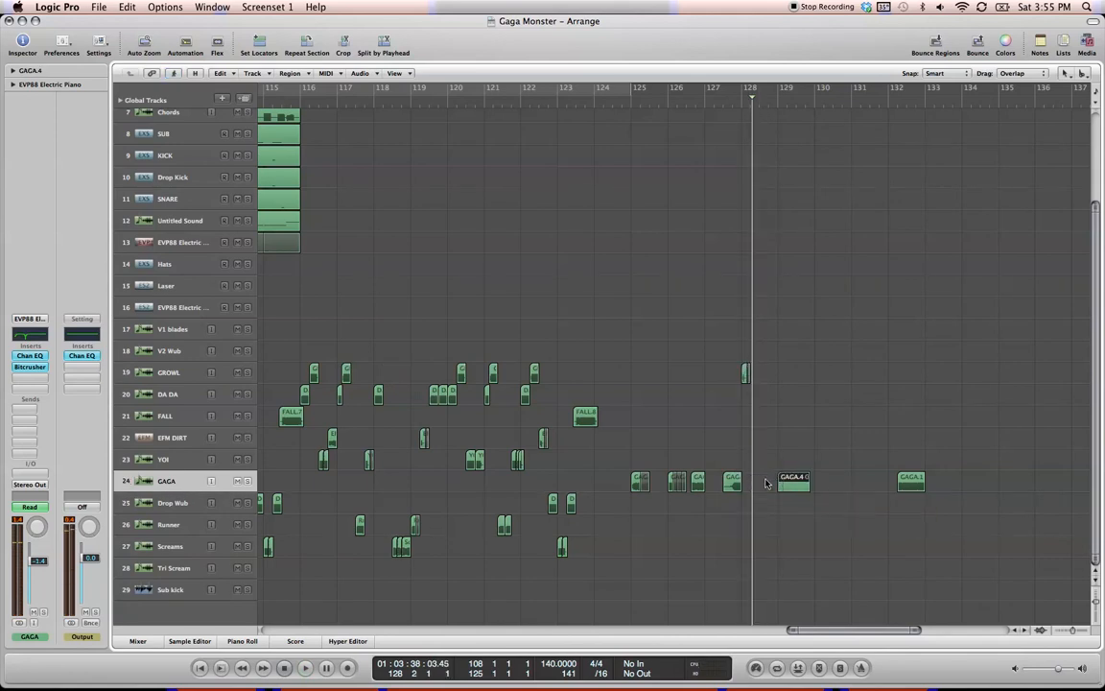
pyautogui.click(717, 101)
pyautogui.press('space')
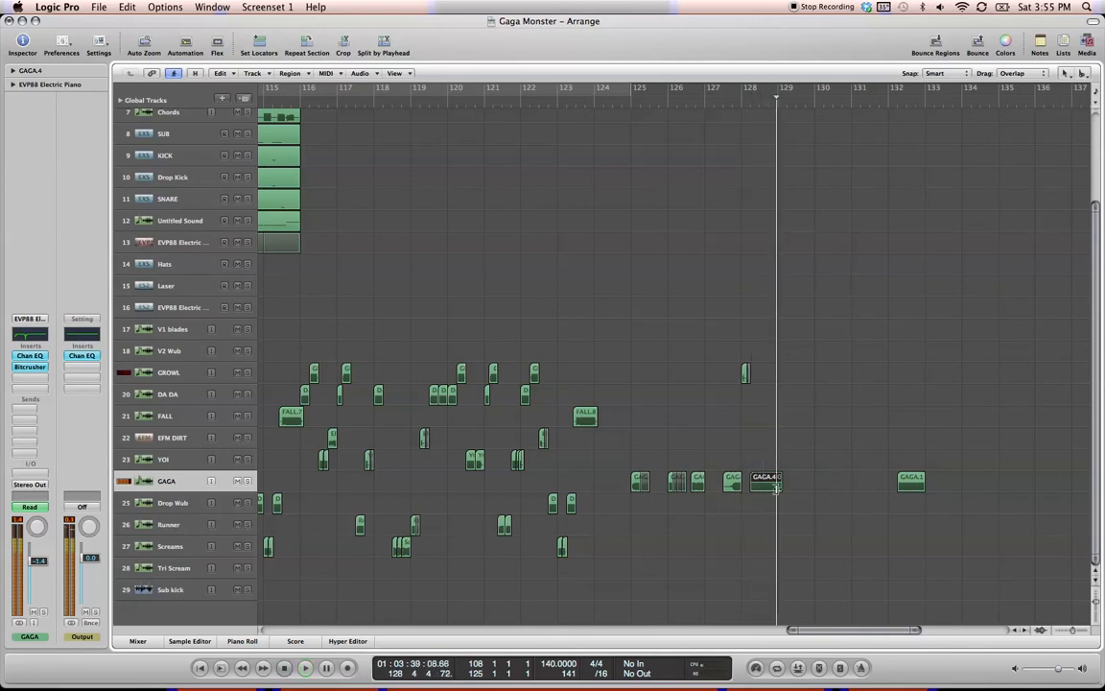
# Shorten and loop the GAGA region in bar 128, move the looped bar 125 slice right after it, and play from bar 127.
pyautogui.moveTo(779, 487)
pyautogui.mouseDown()
pyautogui.moveTo(755, 489)
pyautogui.moveTo(767, 488)
pyautogui.mouseUp()
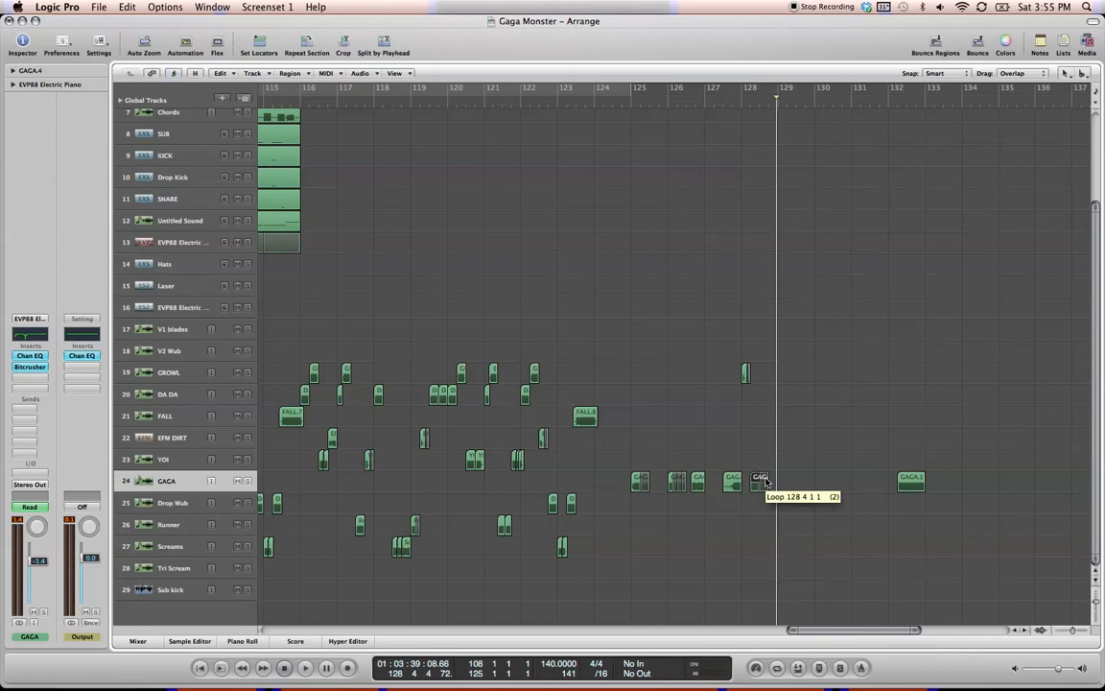
pyautogui.click(641, 481)
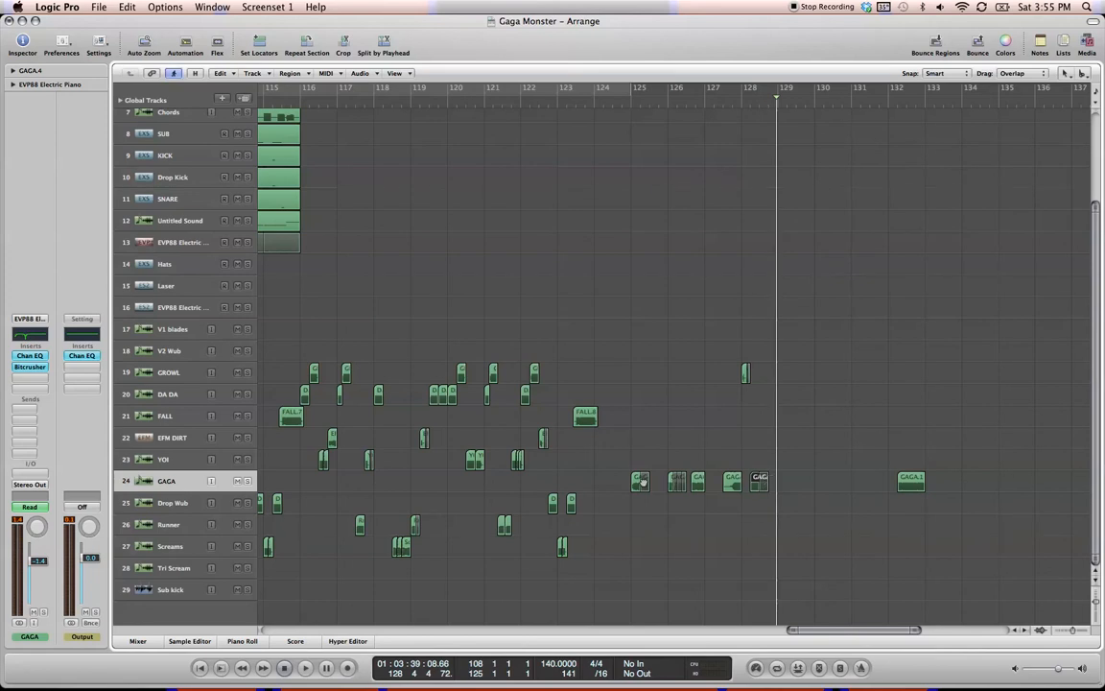
pyautogui.moveTo(643, 484); pyautogui.dragTo(777, 480)
pyautogui.click(721, 96)
pyautogui.press('space')
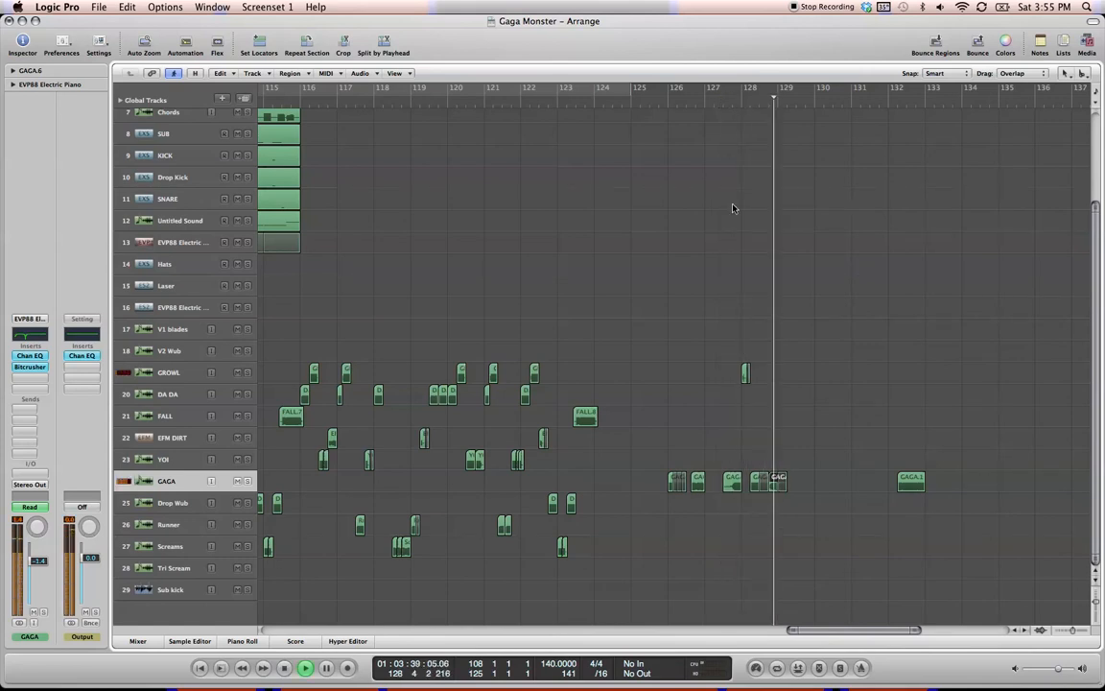
pyautogui.press('space')
# Play the GAGA sequence from bar 126 and the existing arrangement from about bar 120 to compare them.
pyautogui.click(758, 483)
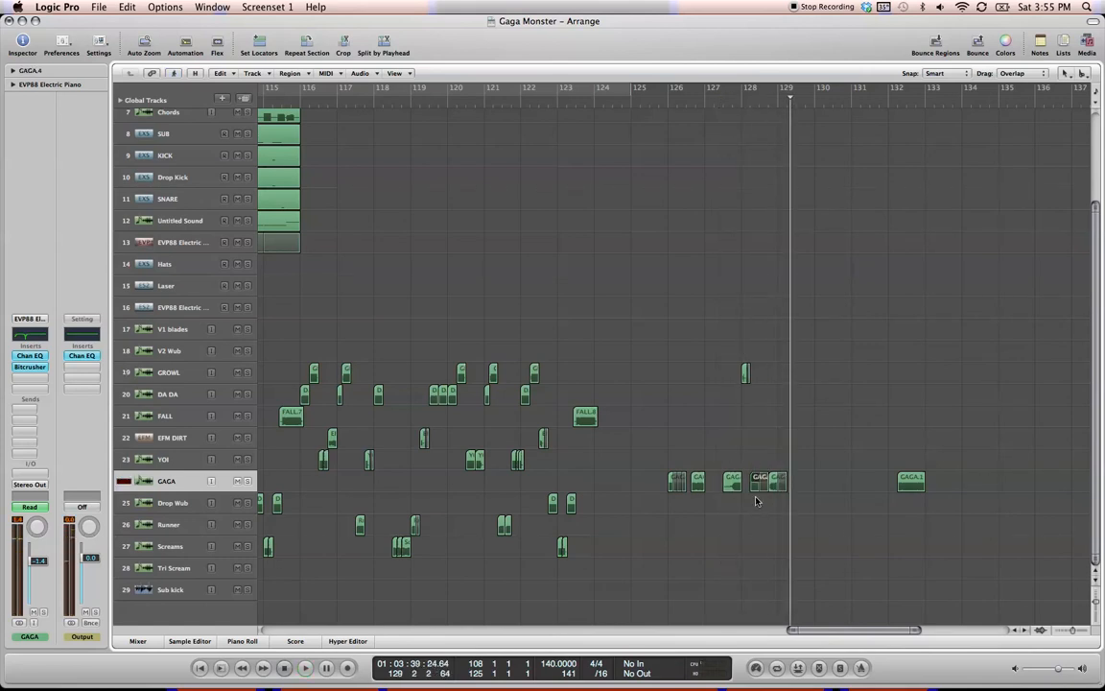
pyautogui.click(767, 359)
pyautogui.click(298, 93)
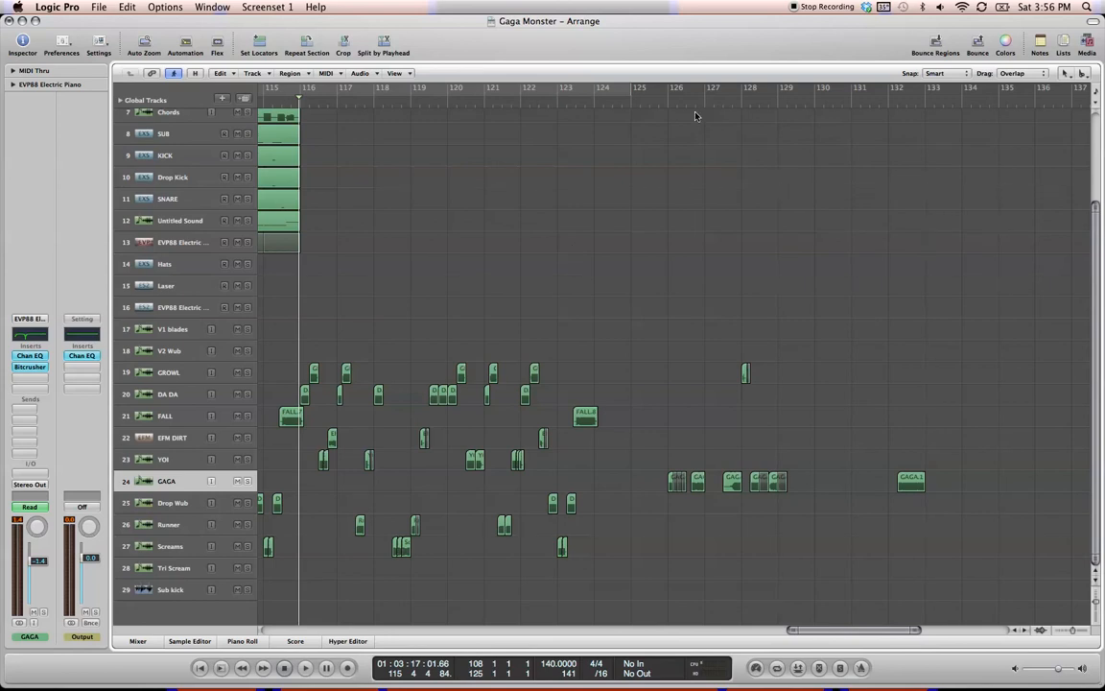
pyautogui.click(669, 89)
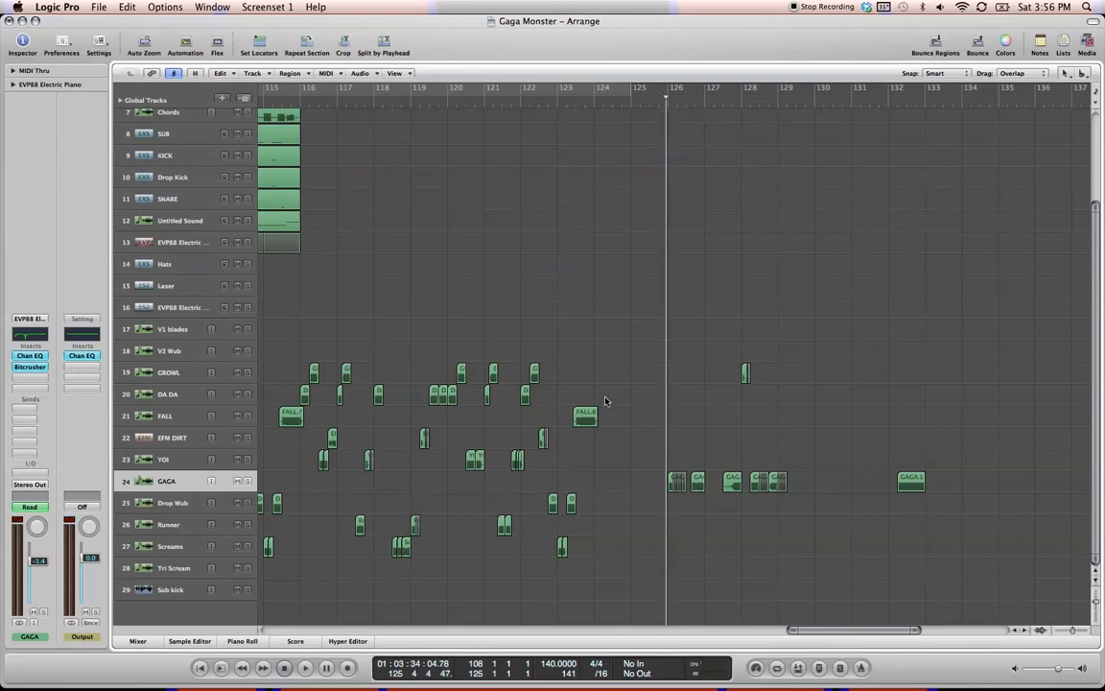
pyautogui.press('space')
pyautogui.press('space')
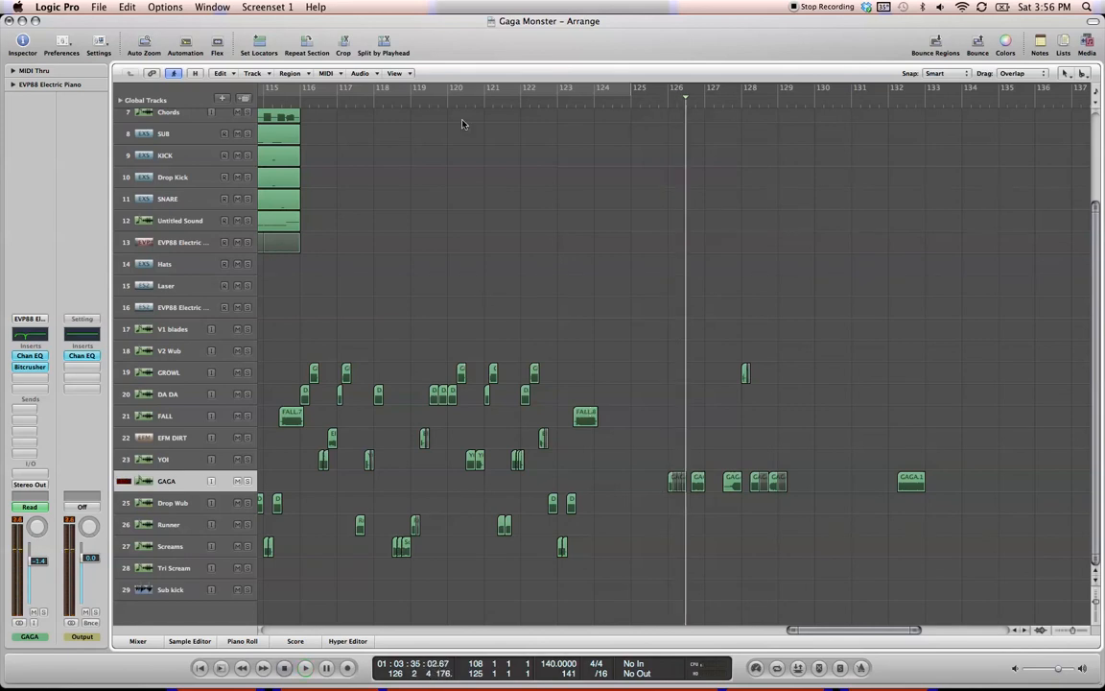
pyautogui.click(461, 89)
pyautogui.press('space')
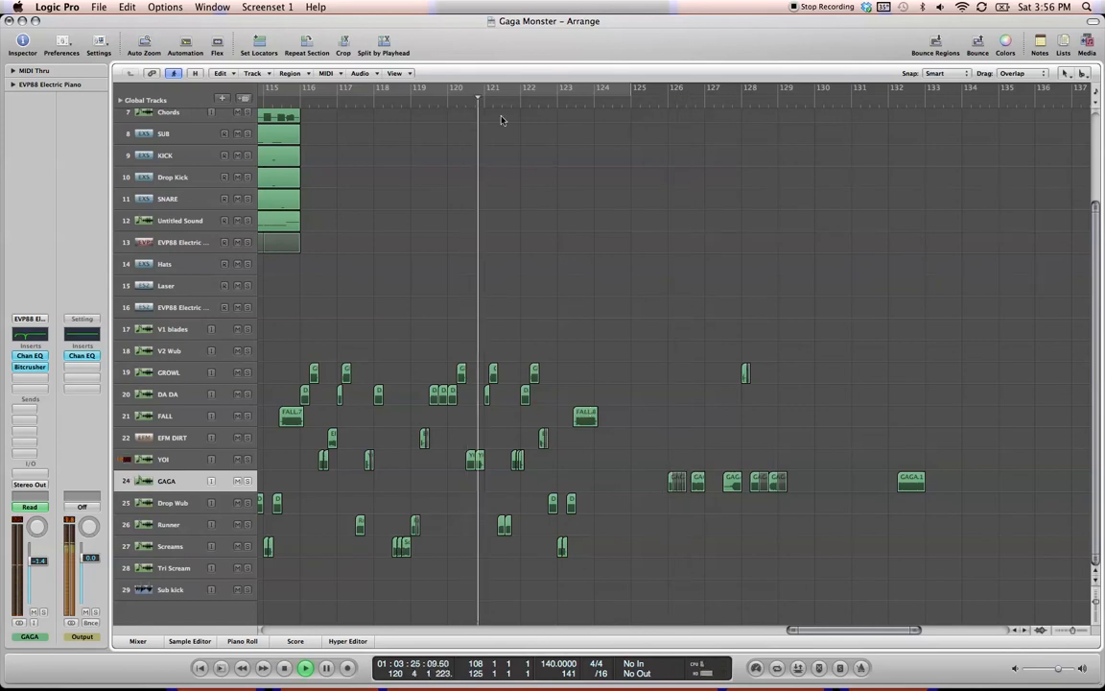
pyautogui.press('space')
# Move the YOI regions near bar 122 to bar 125 and play the new sequence from just before bar 125.
pyautogui.moveTo(503, 465); pyautogui.dragTo(644, 461)
pyautogui.click(628, 100)
pyautogui.press('space')
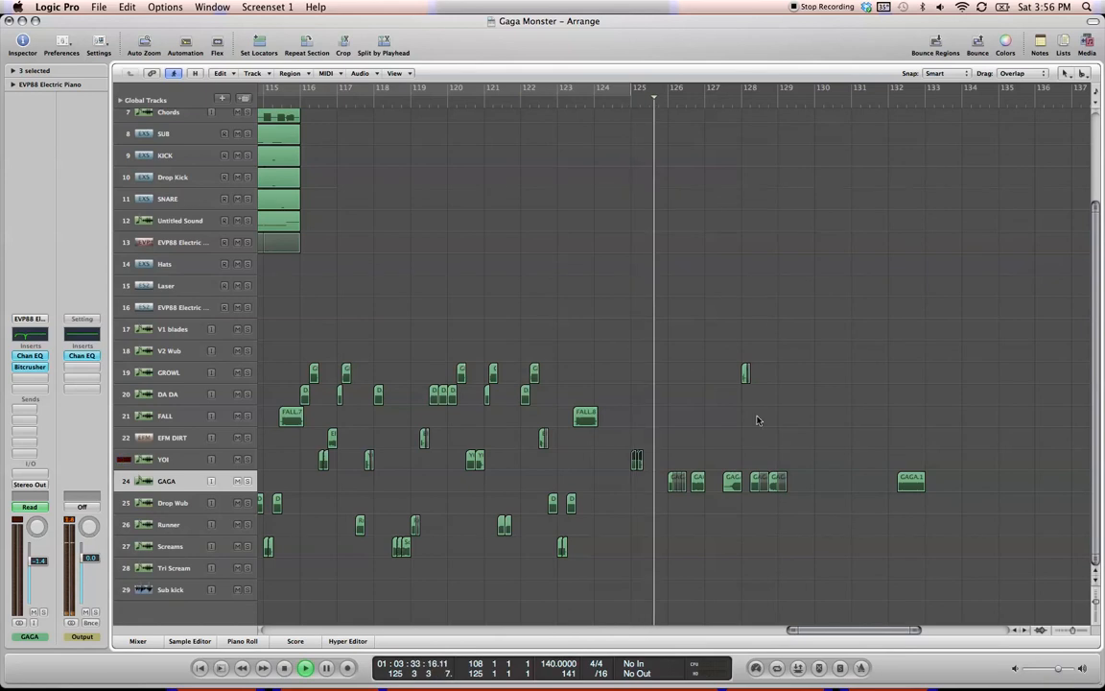
pyautogui.press('space')
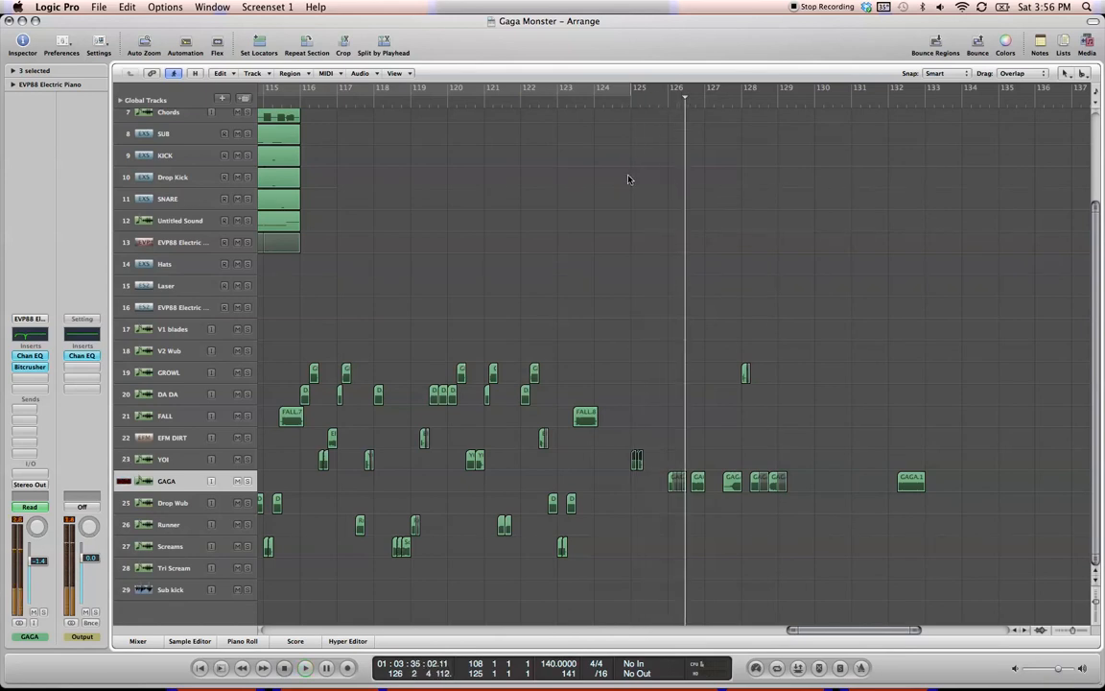
pyautogui.click(628, 102)
pyautogui.press('space')
pyautogui.press('space')
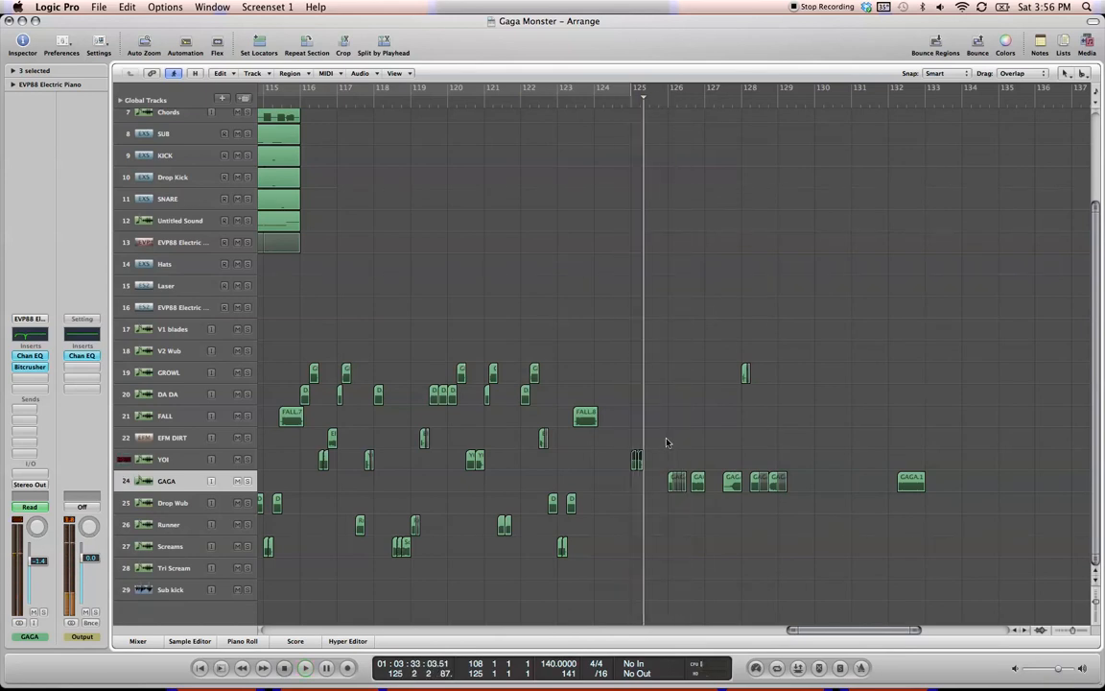
# Examine the track parameters and the selected regions' parameters, including Delay, then collapse both sections and deselect the regions.
pyautogui.click(13, 85)
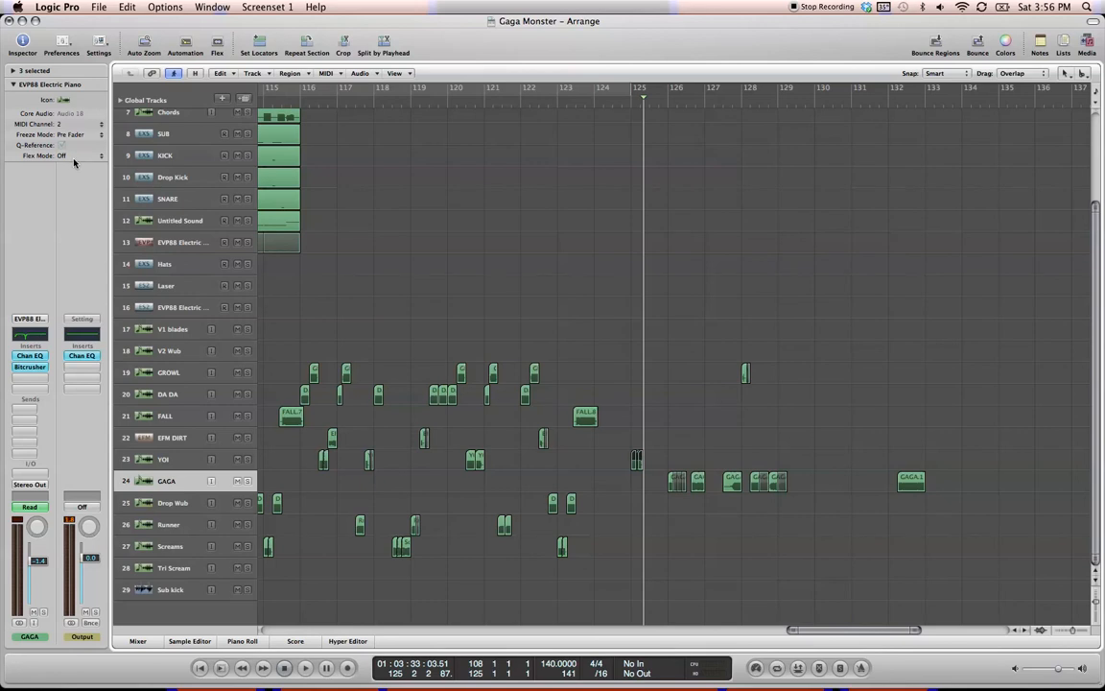
pyautogui.click(14, 70)
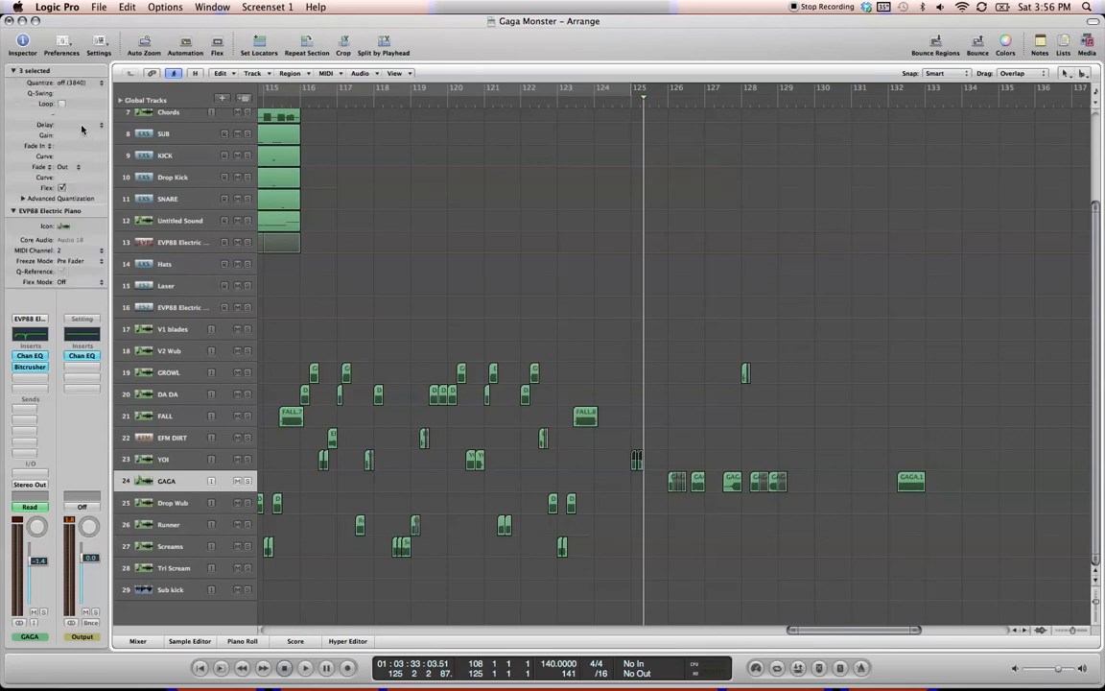
pyautogui.click(83, 126)
pyautogui.click(80, 123)
pyautogui.click(14, 72)
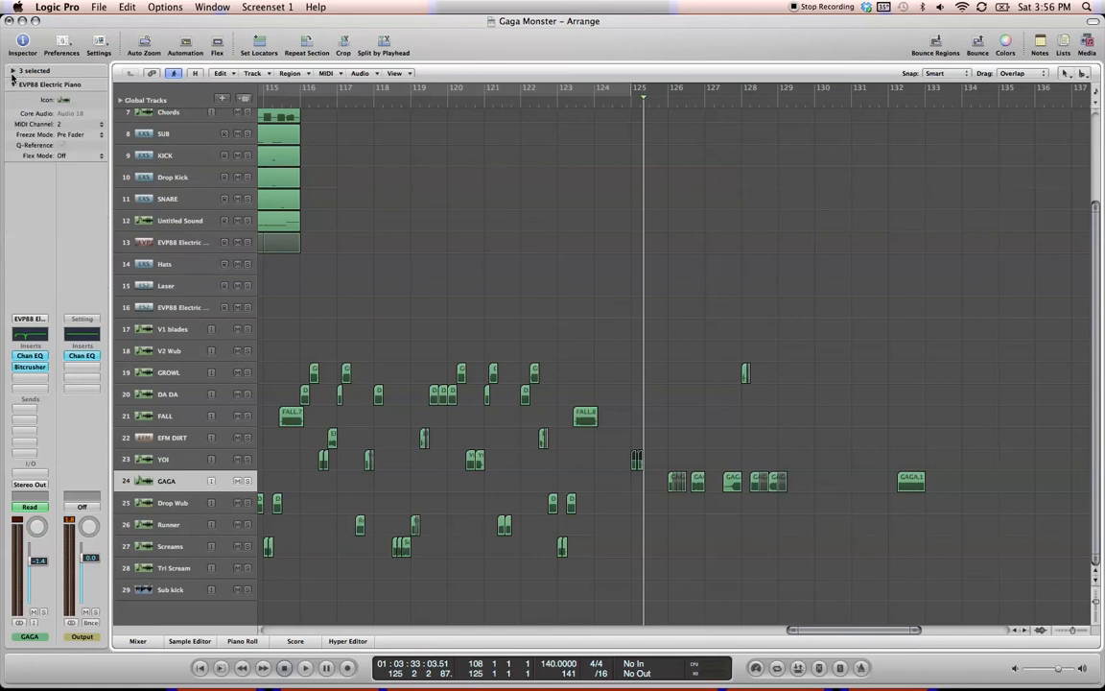
pyautogui.click(12, 84)
pyautogui.click(697, 206)
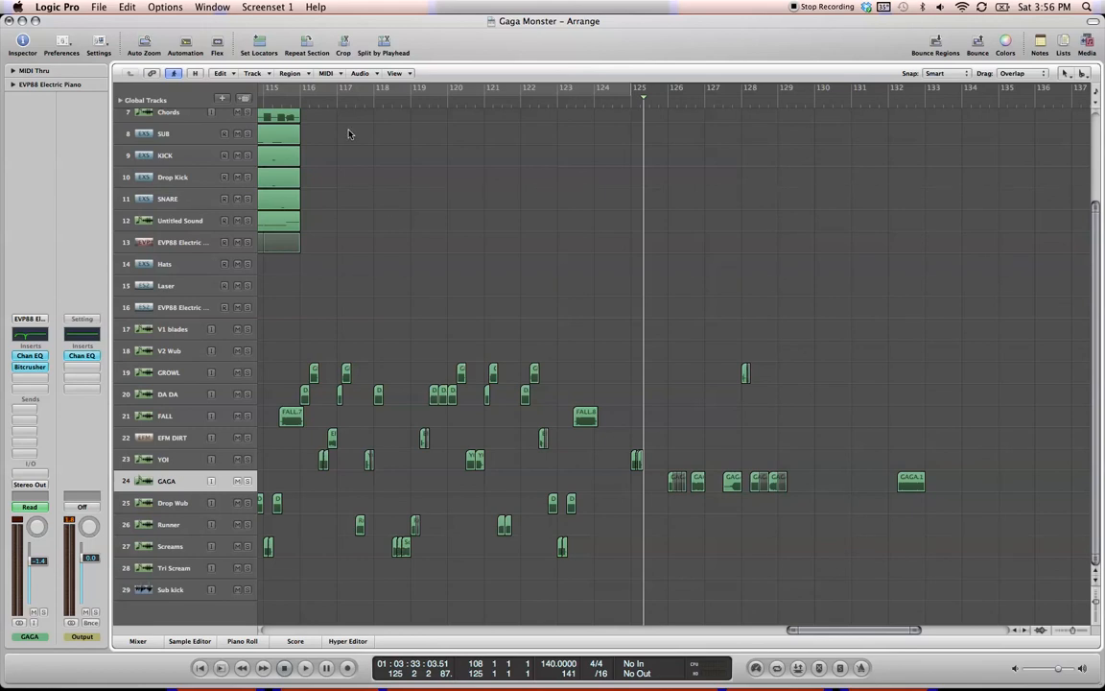
# Play the new YOI and GAGA sequence from just after the start of bar 125 through bar 129.
pyautogui.click(295, 91)
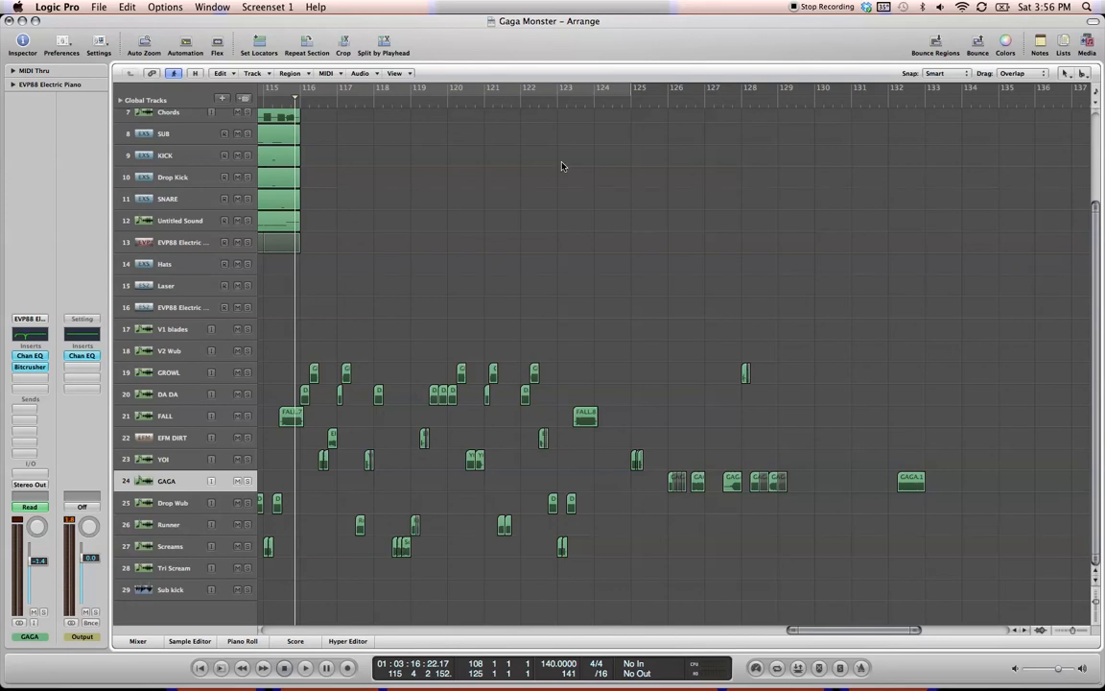
pyautogui.click(646, 99)
pyautogui.press('space')
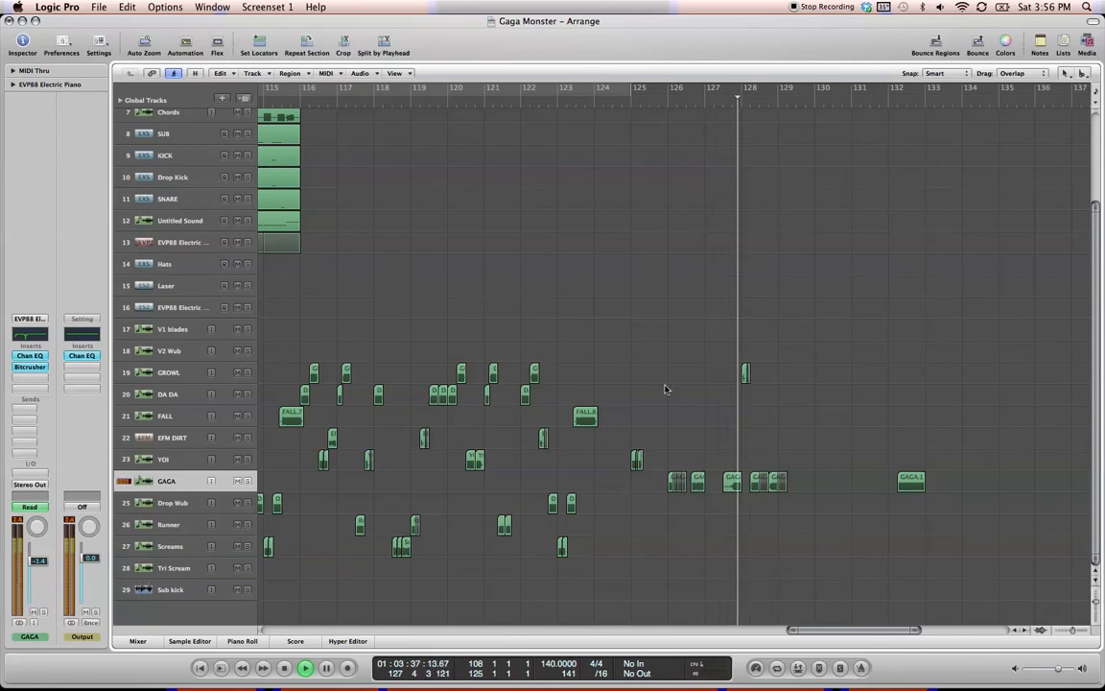
pyautogui.press('space')
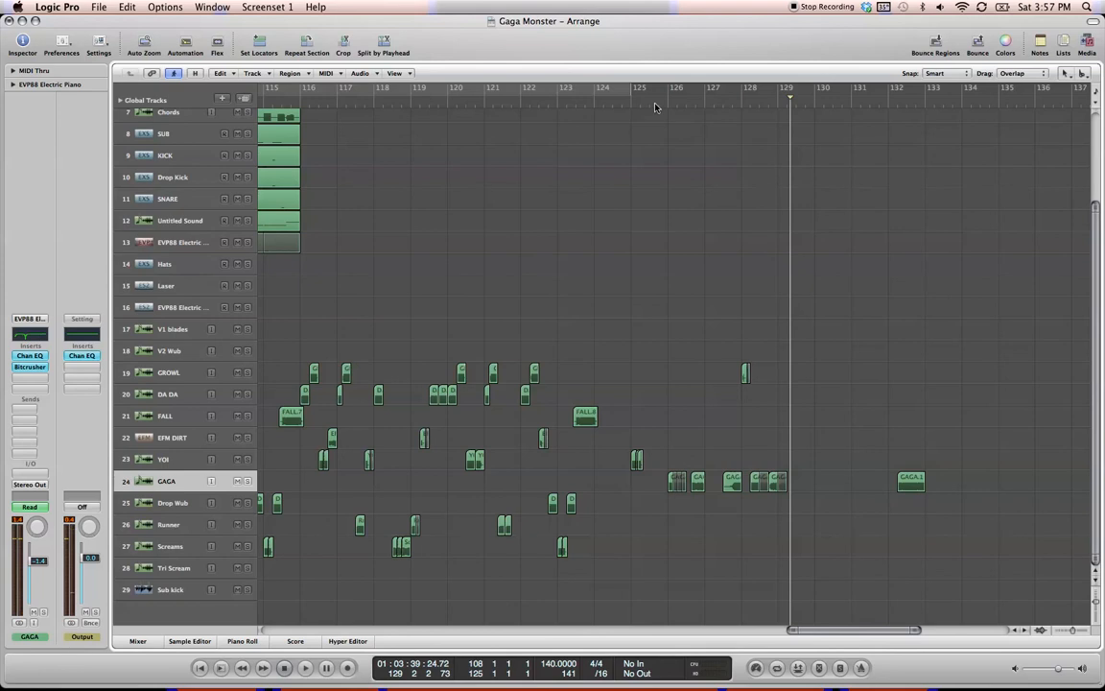
# Replay the GAGA and GROWL ending from the middle of bar 127, then return the playhead to just before bar 116.
pyautogui.click(667, 96)
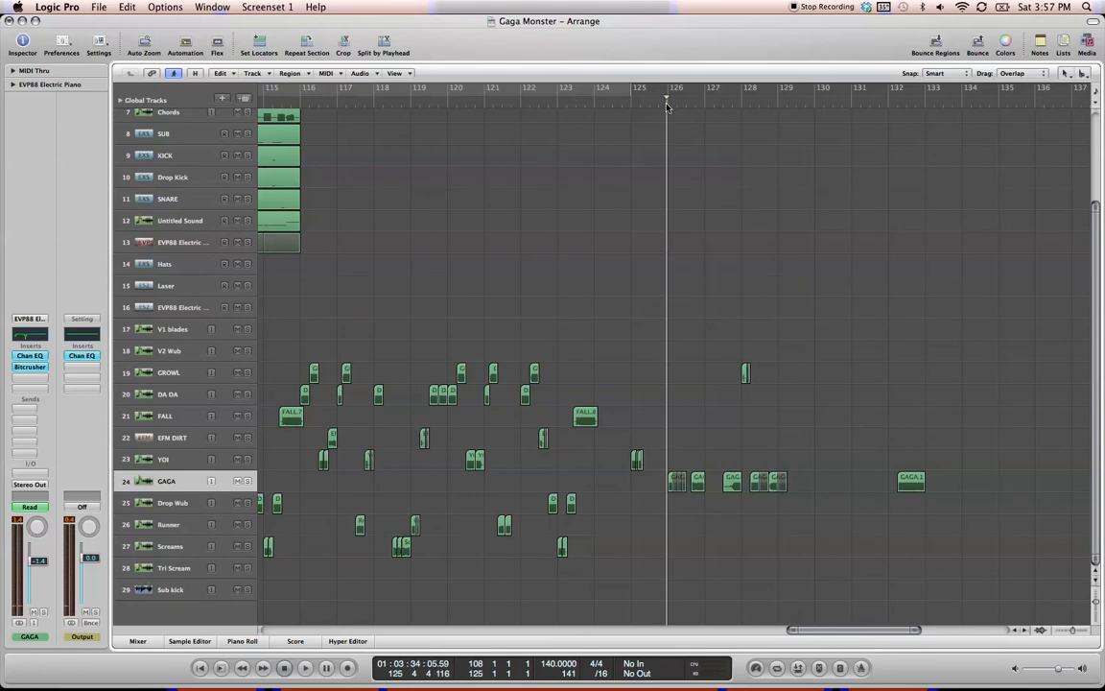
pyautogui.click(722, 104)
pyautogui.press('space')
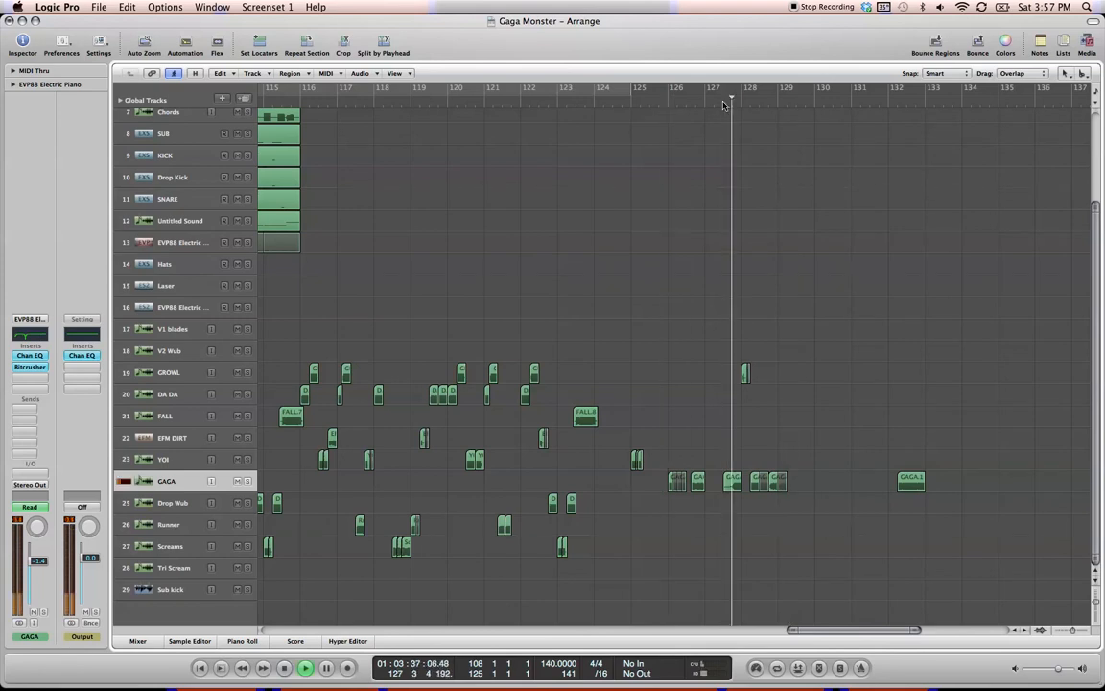
pyautogui.click(721, 103)
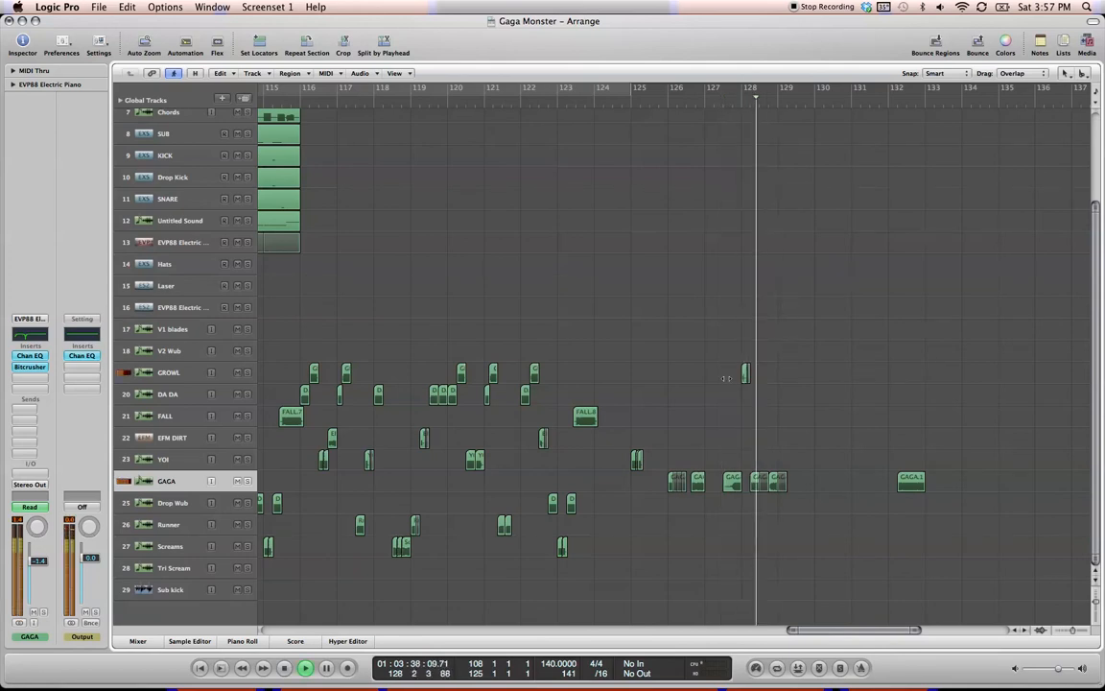
pyautogui.click(549, 100)
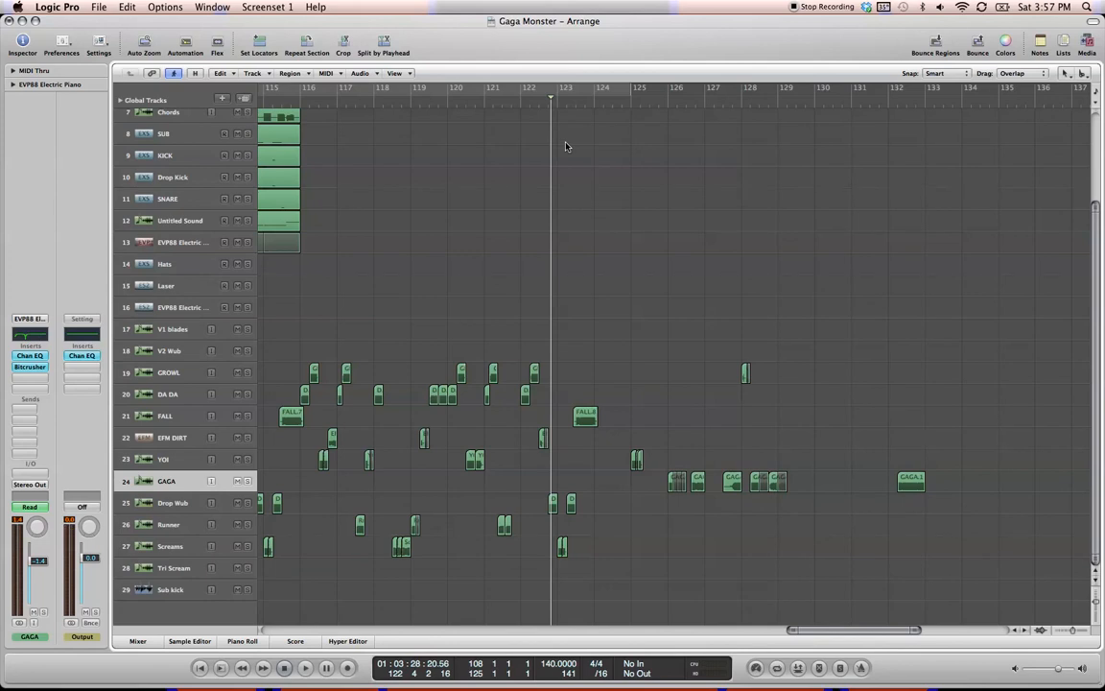
pyautogui.click(297, 102)
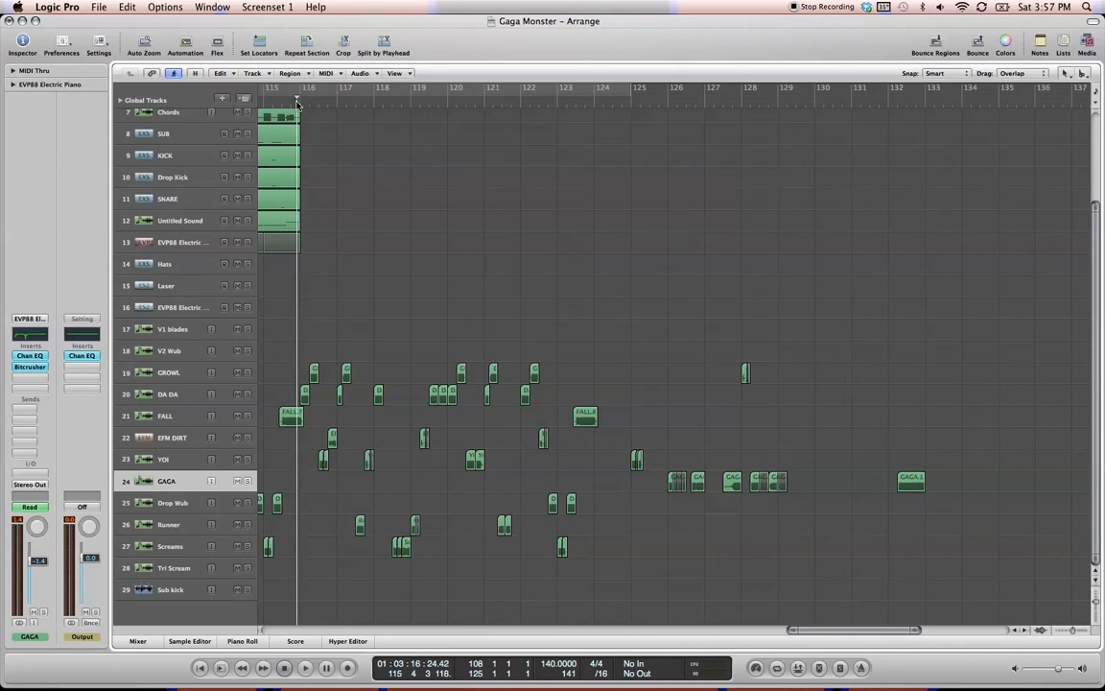